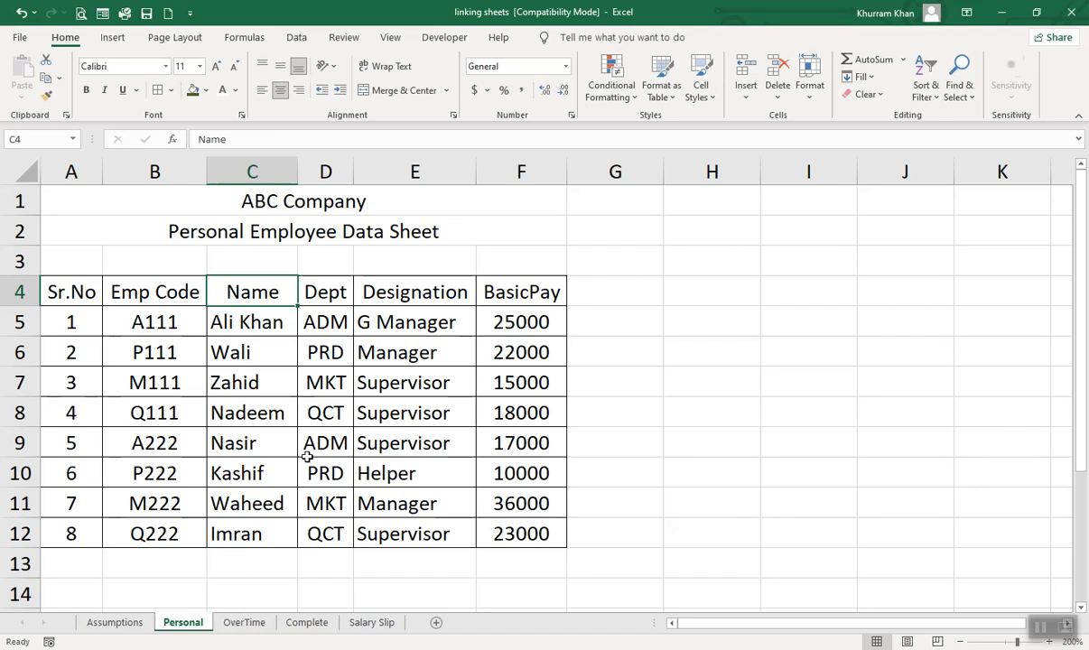
Review the workbook's OverTime, Complete, Salary Slip, Personal and Assumptions sheets to see how the employee and pay data relate
click(244, 623)
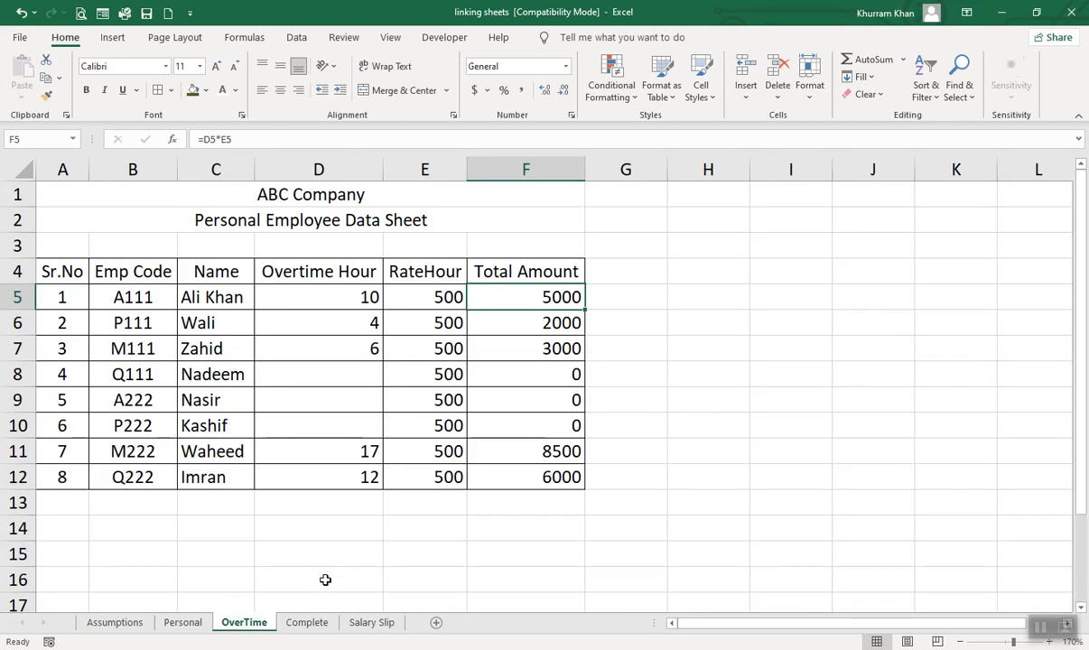
click(309, 627)
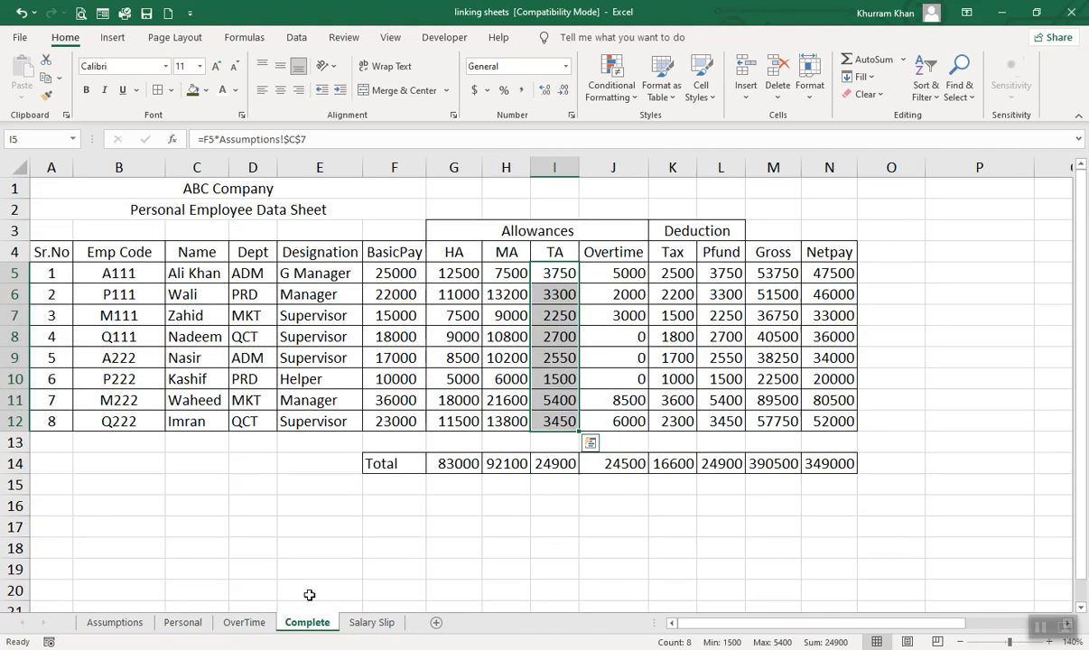
click(303, 462)
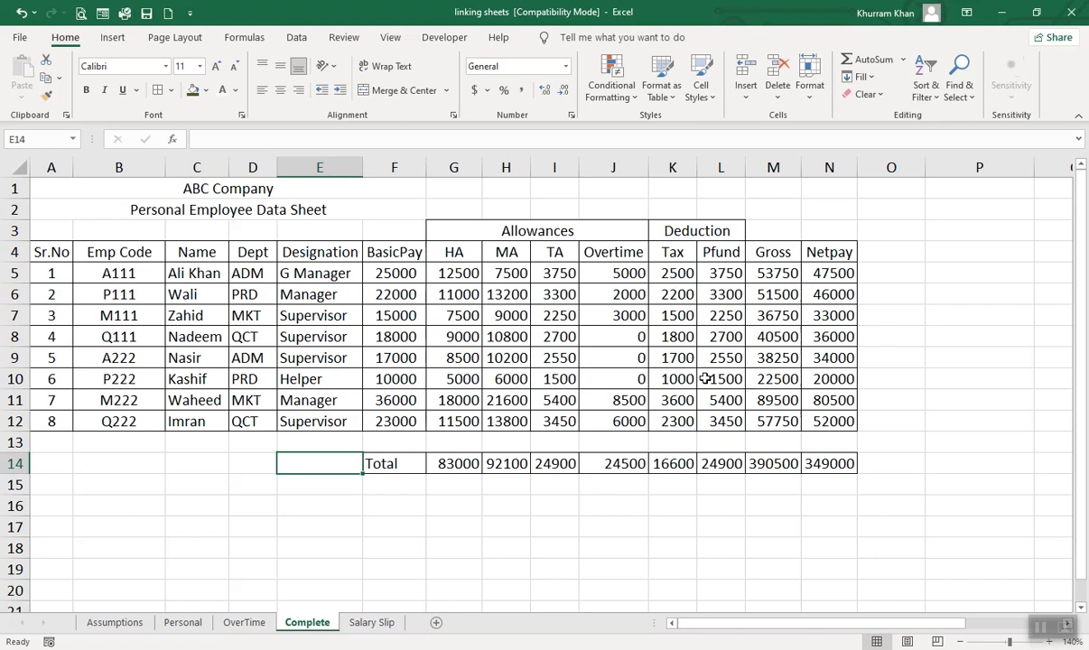
click(371, 622)
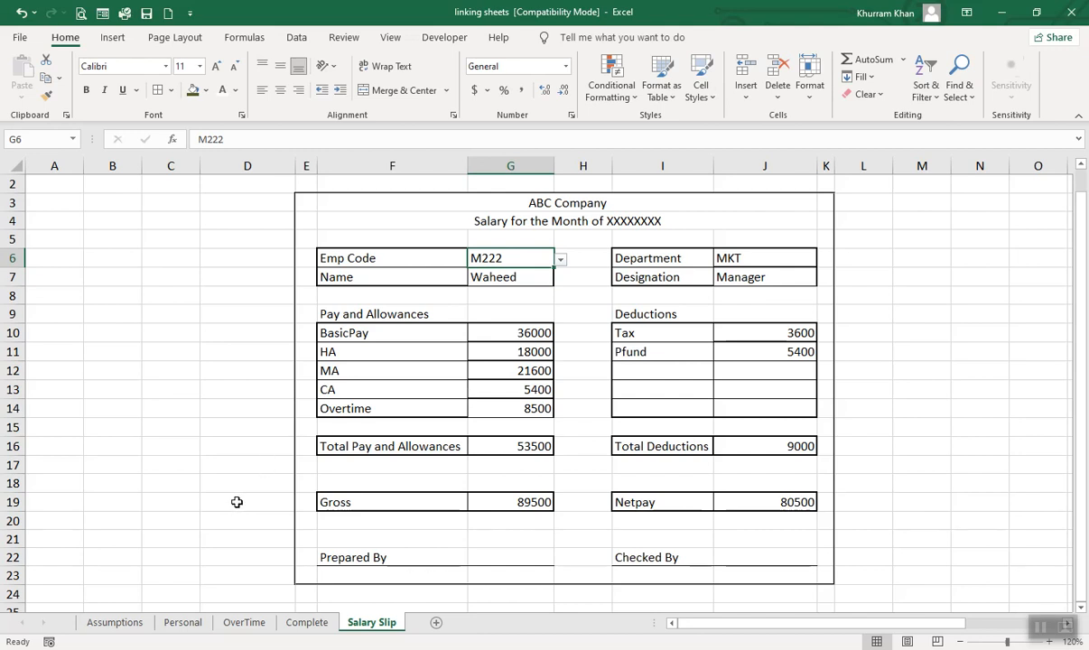
click(181, 624)
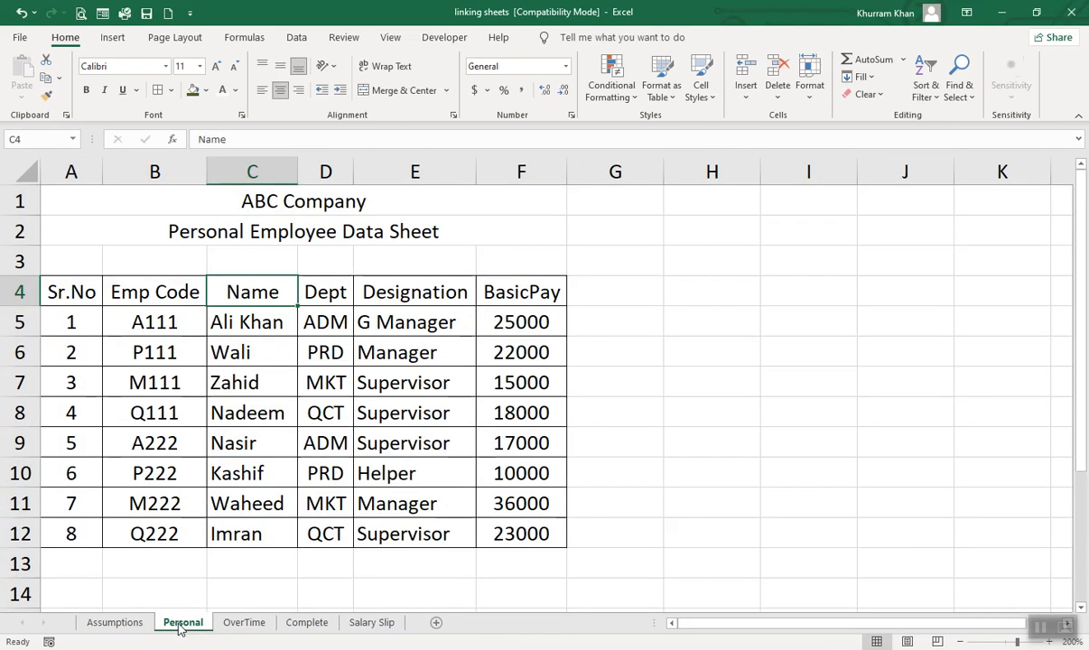
click(238, 322)
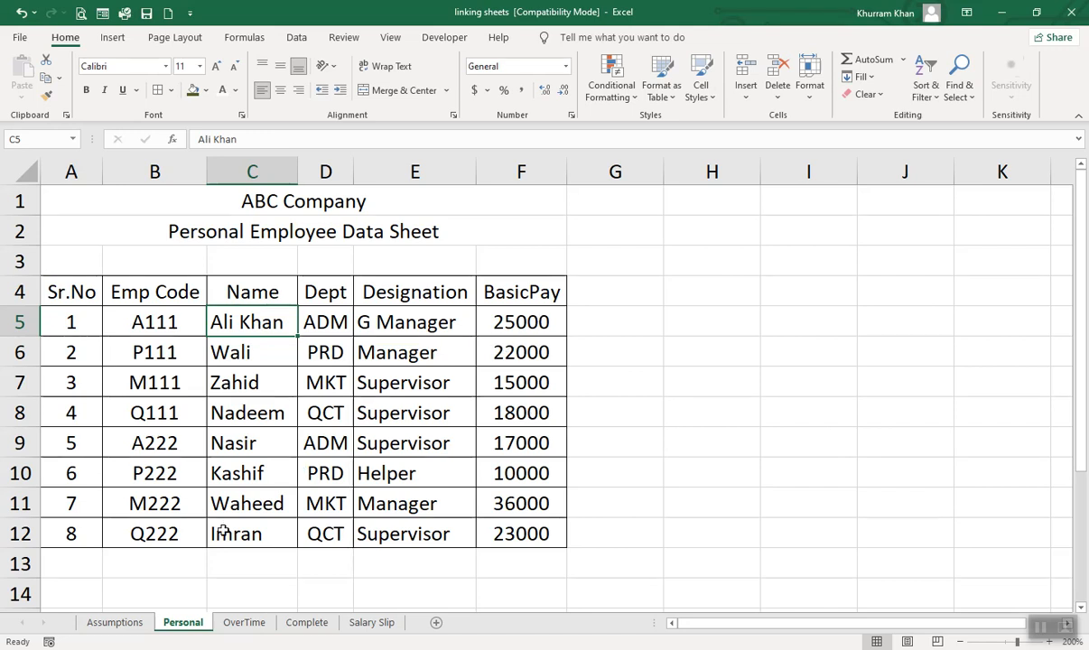
click(245, 622)
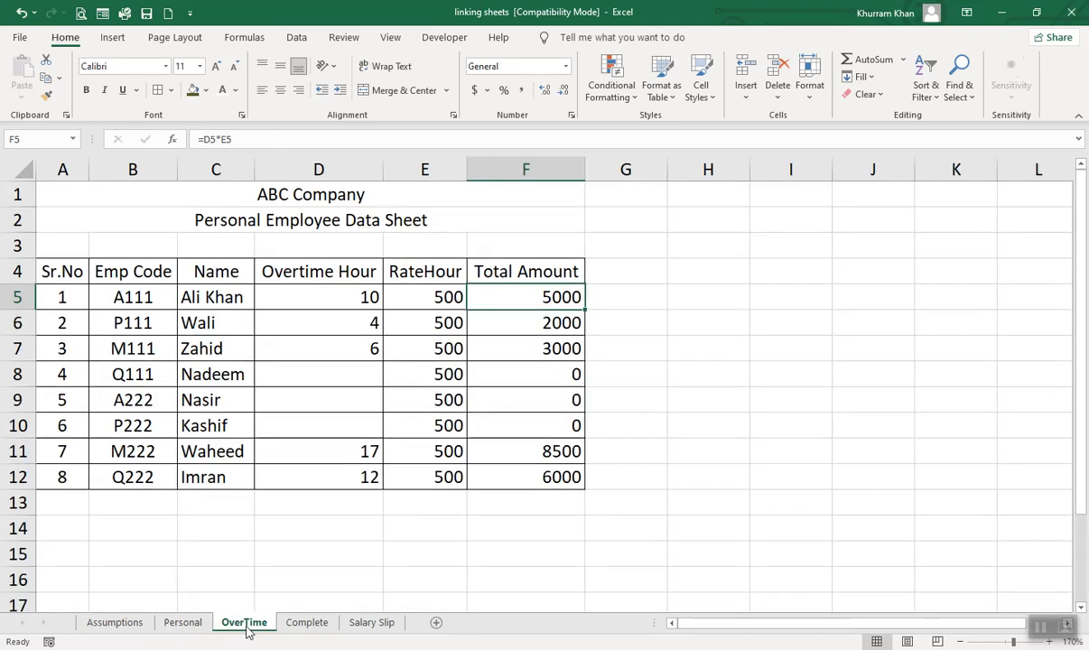
click(314, 623)
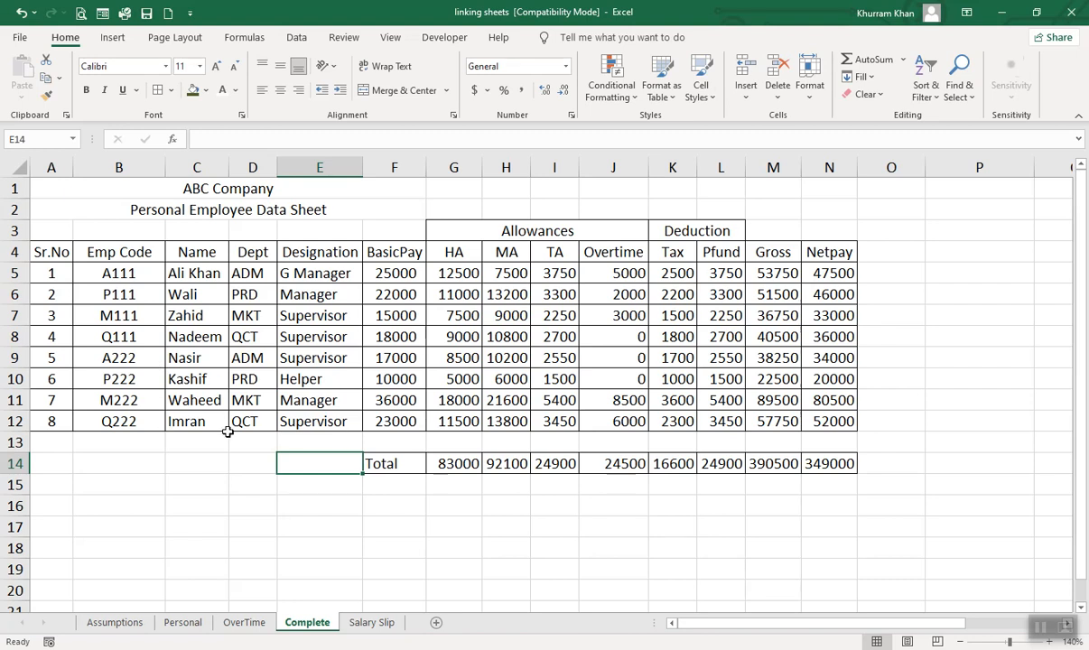
click(126, 627)
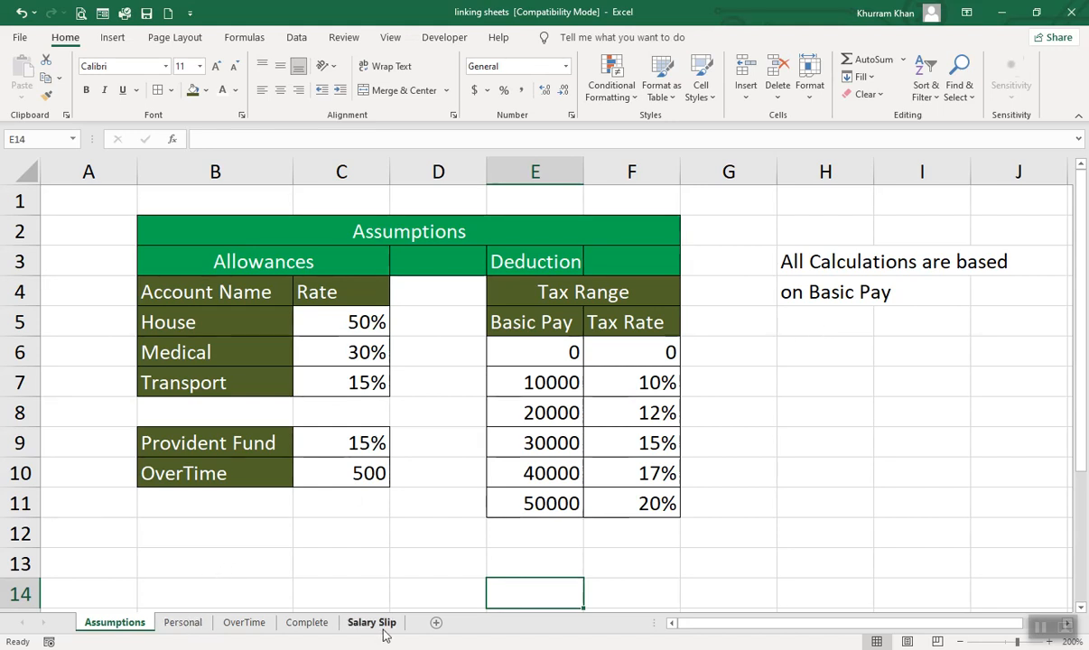
click(182, 625)
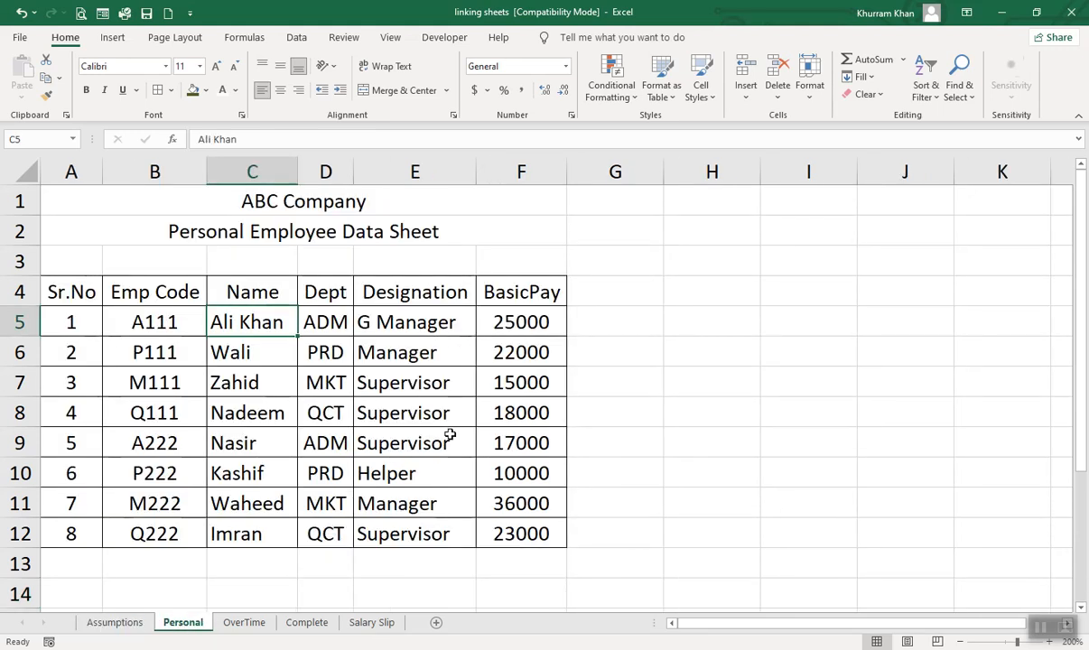
click(245, 623)
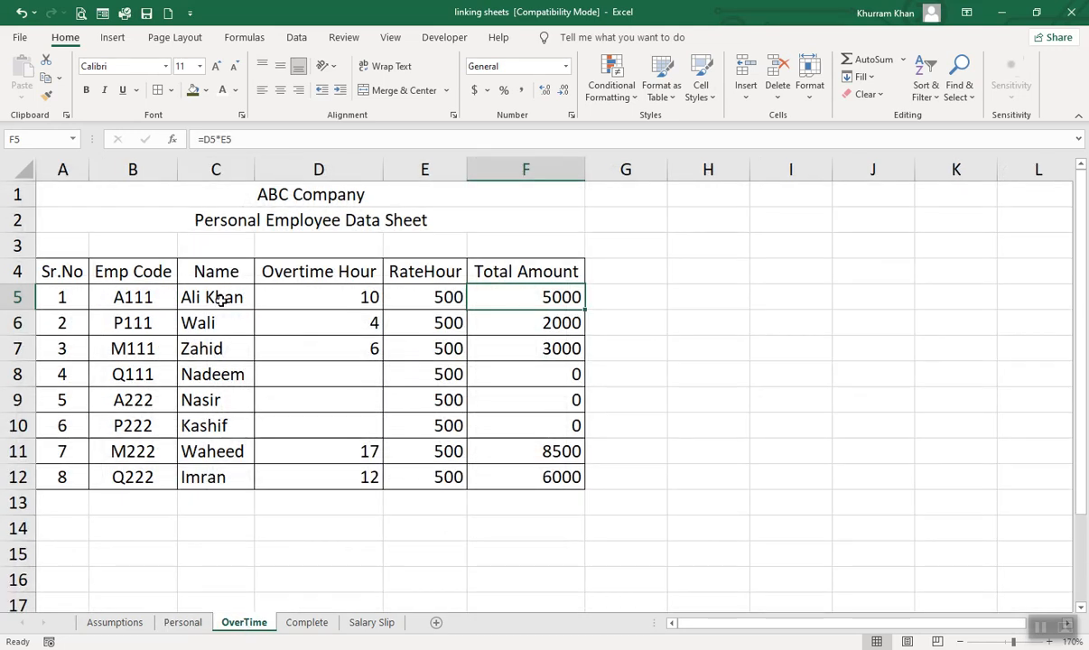
click(308, 623)
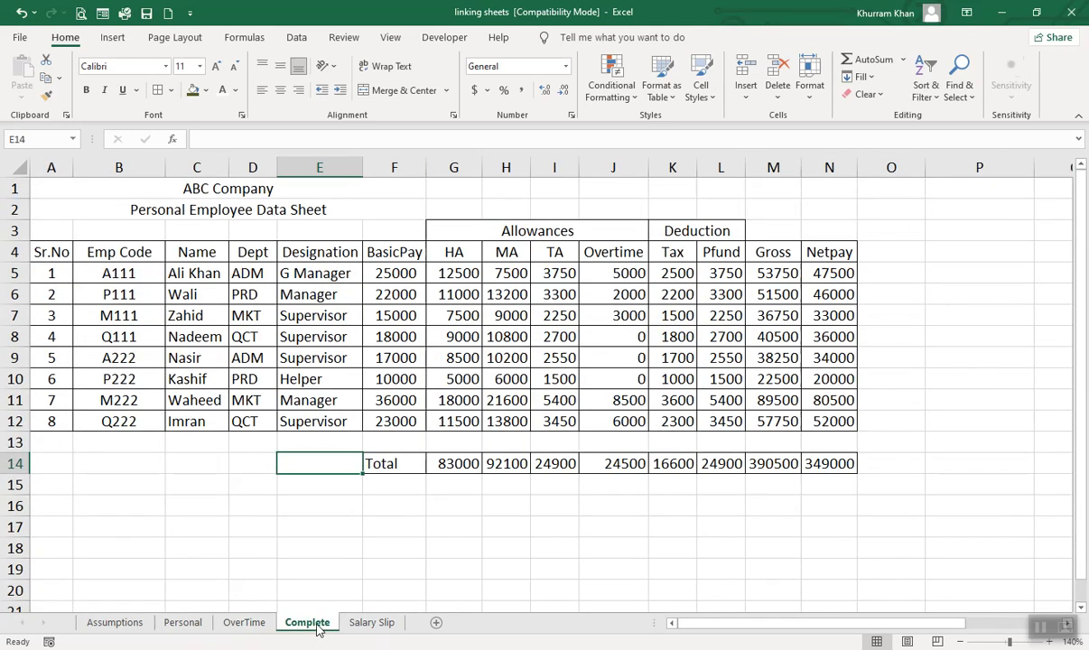
Remove the surname from the employee name in cell C5 of the Personal sheet and check the linked OverTime and Complete sheets
click(183, 624)
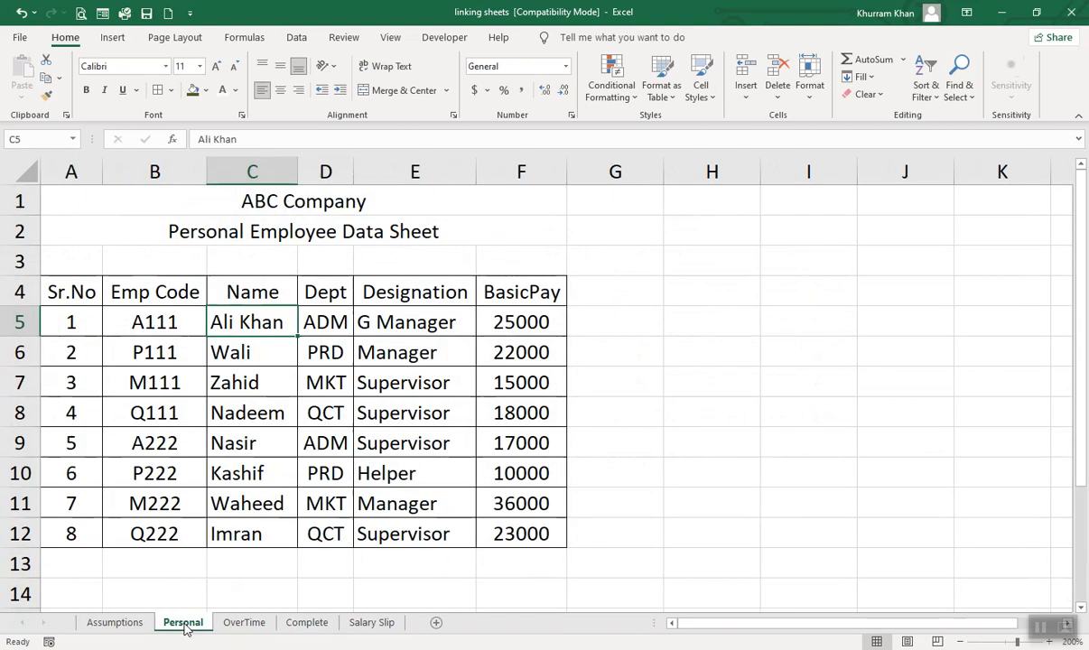
double_click(249, 324)
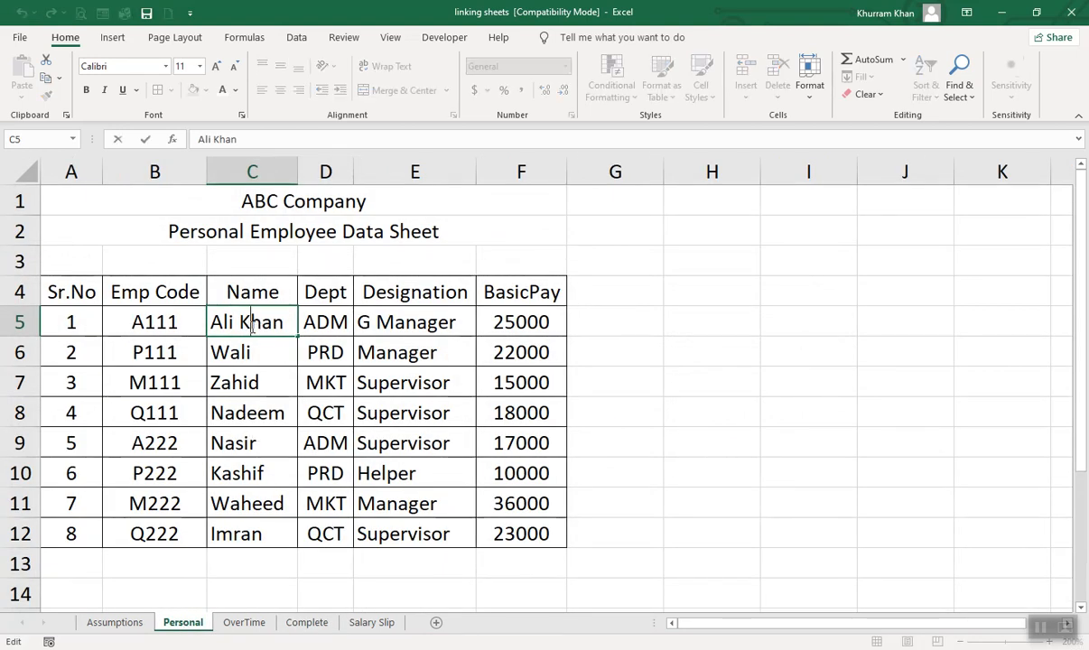
drag(239, 323, 286, 317)
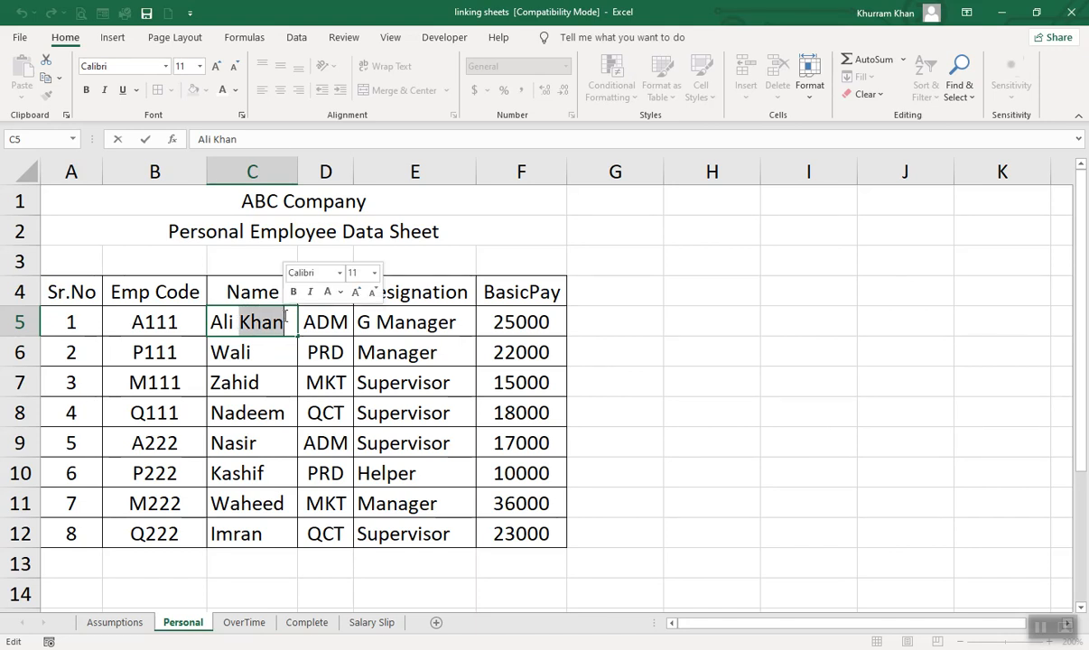
key(BackSpace)
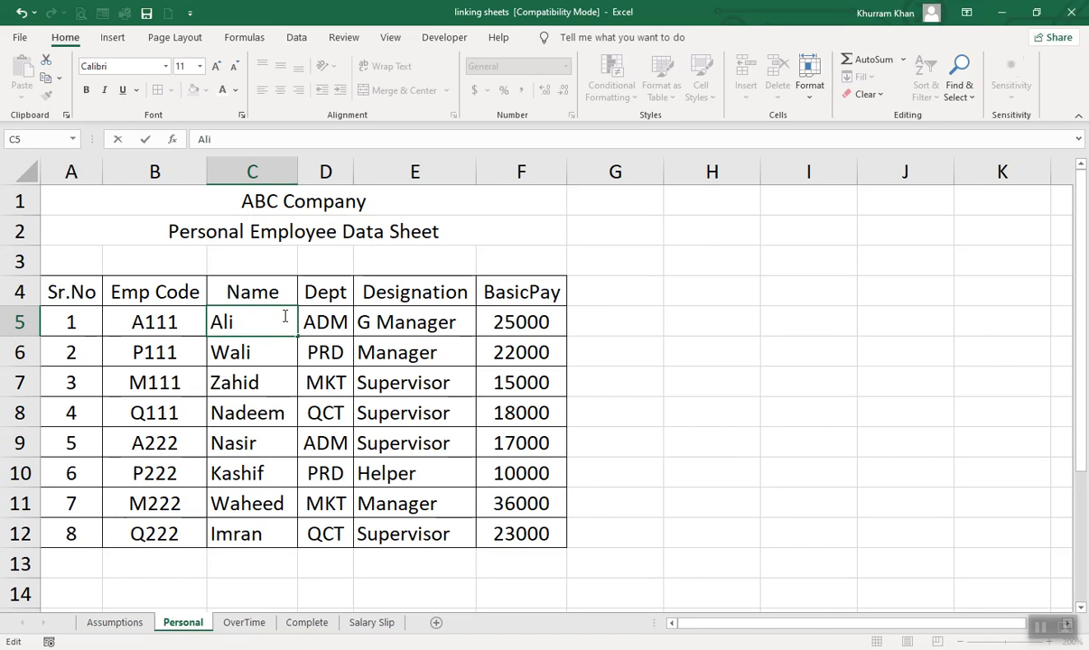
key(Return)
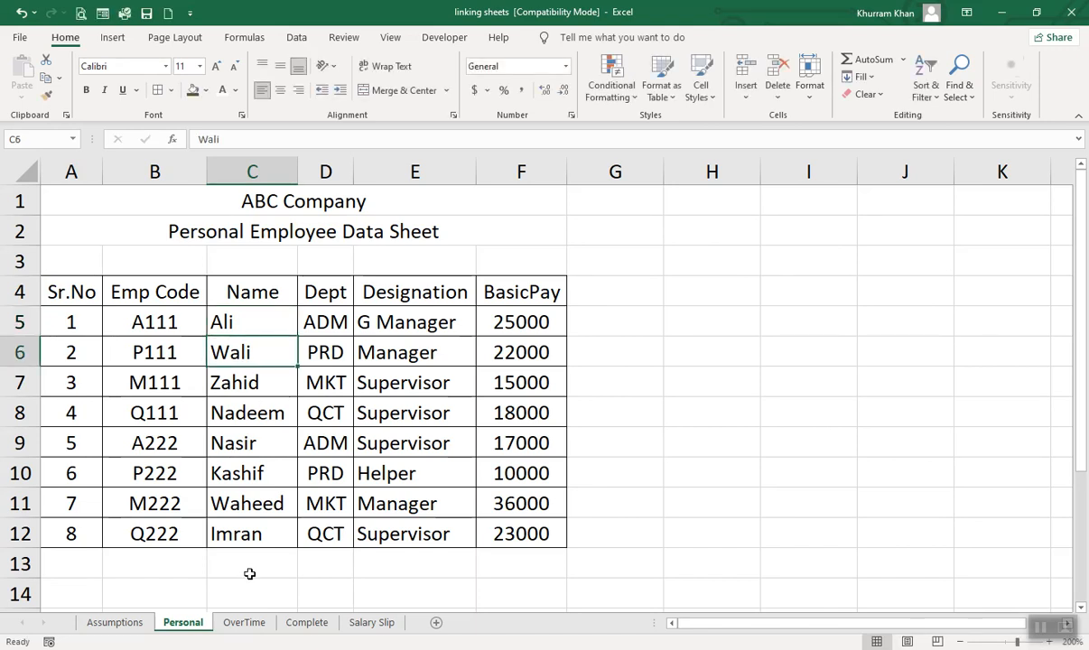
click(244, 623)
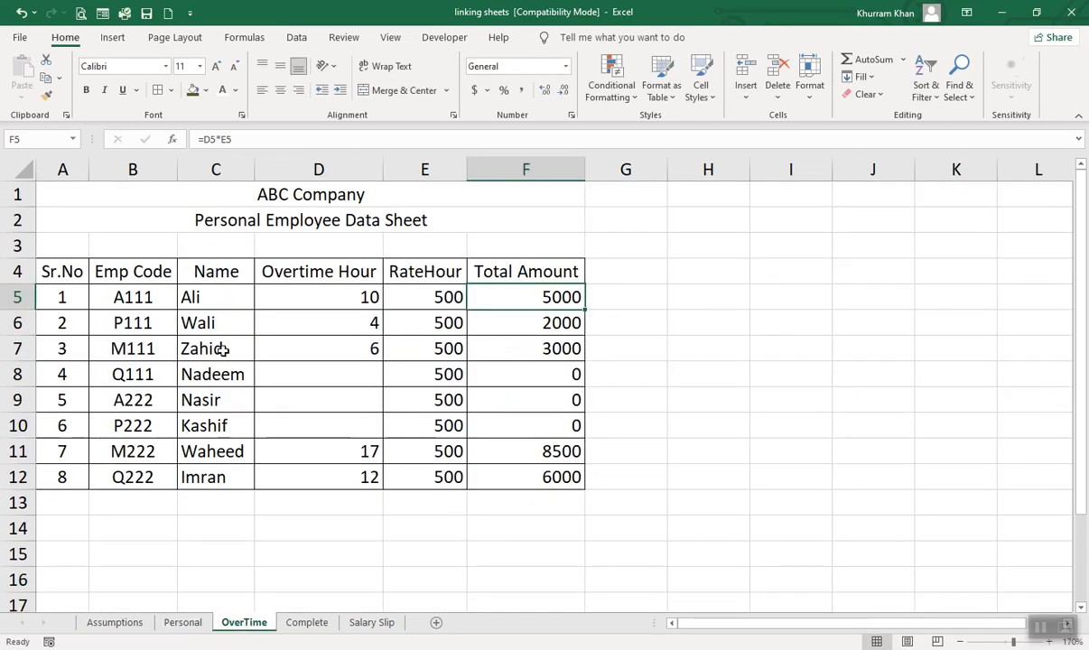
click(310, 625)
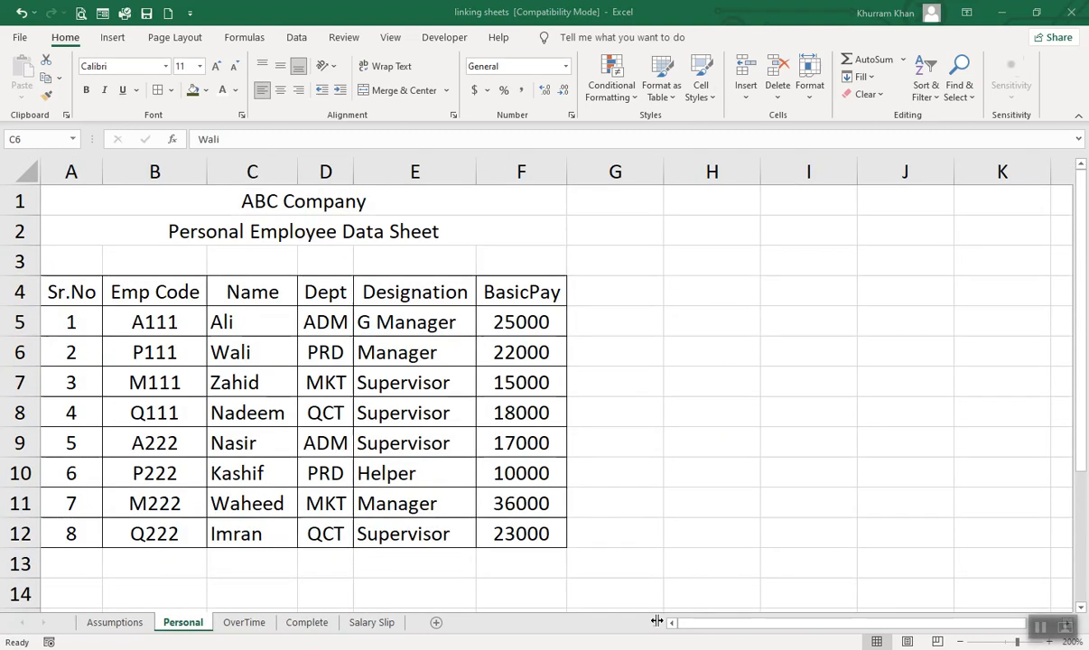
Compare the OverTime sheet's overtime hours and unfilled columns with the employee data on the Personal sheet
click(244, 622)
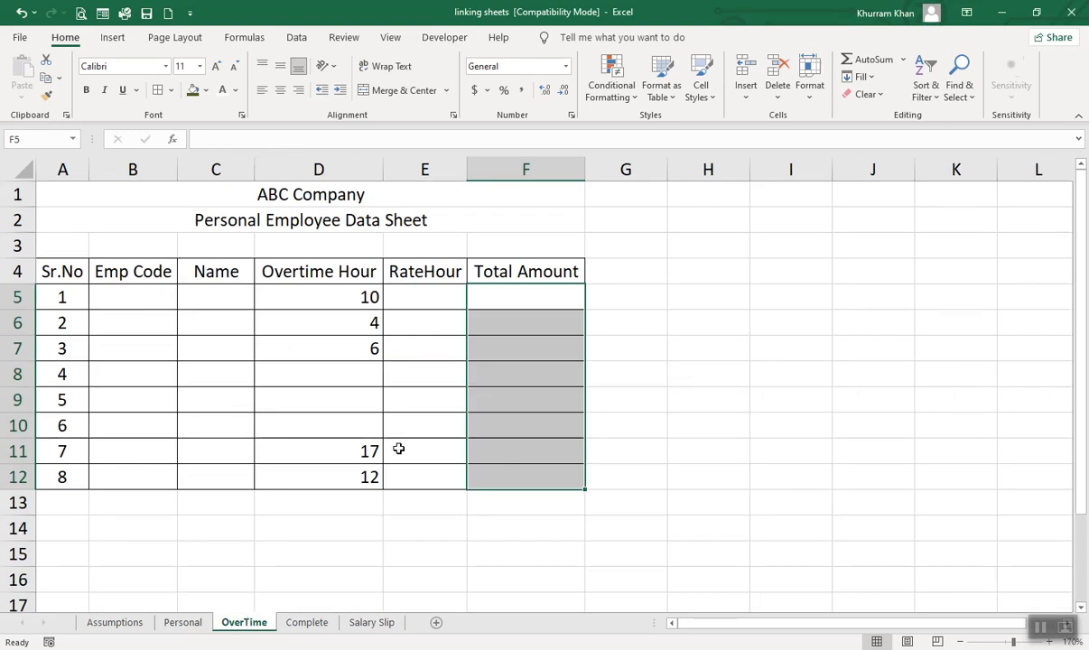
click(353, 421)
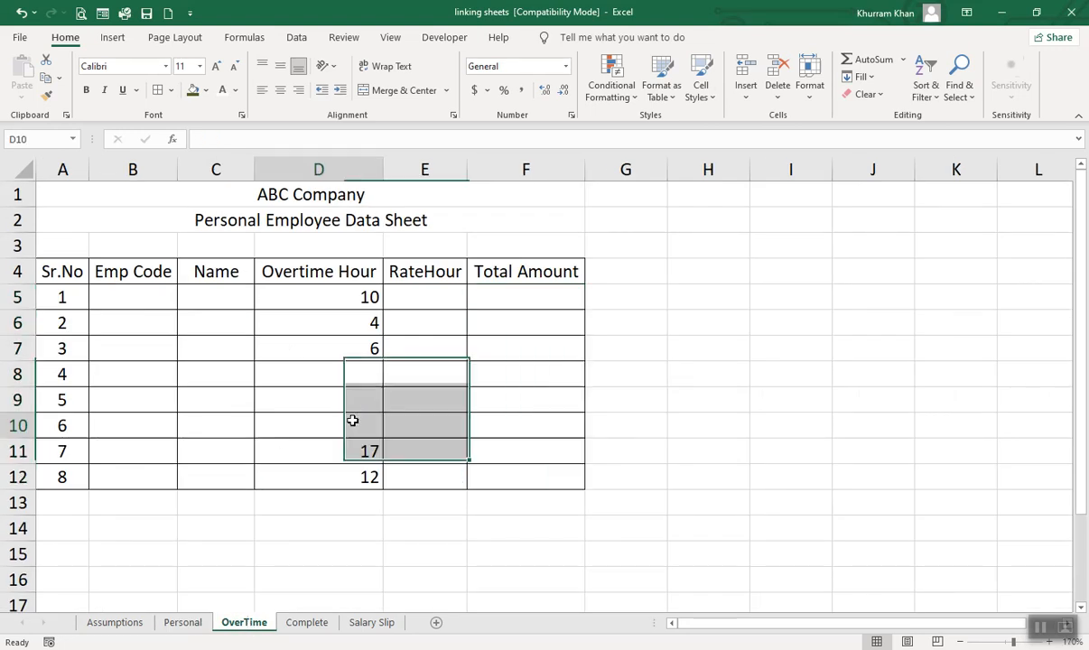
click(350, 300)
drag(350, 316, 350, 391)
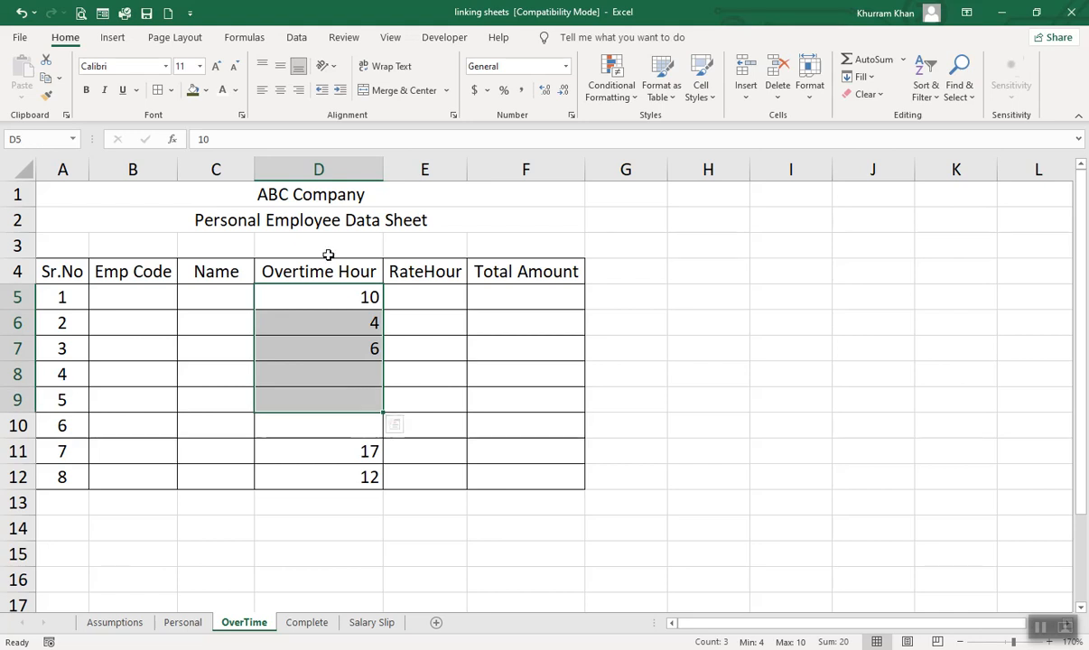
click(330, 297)
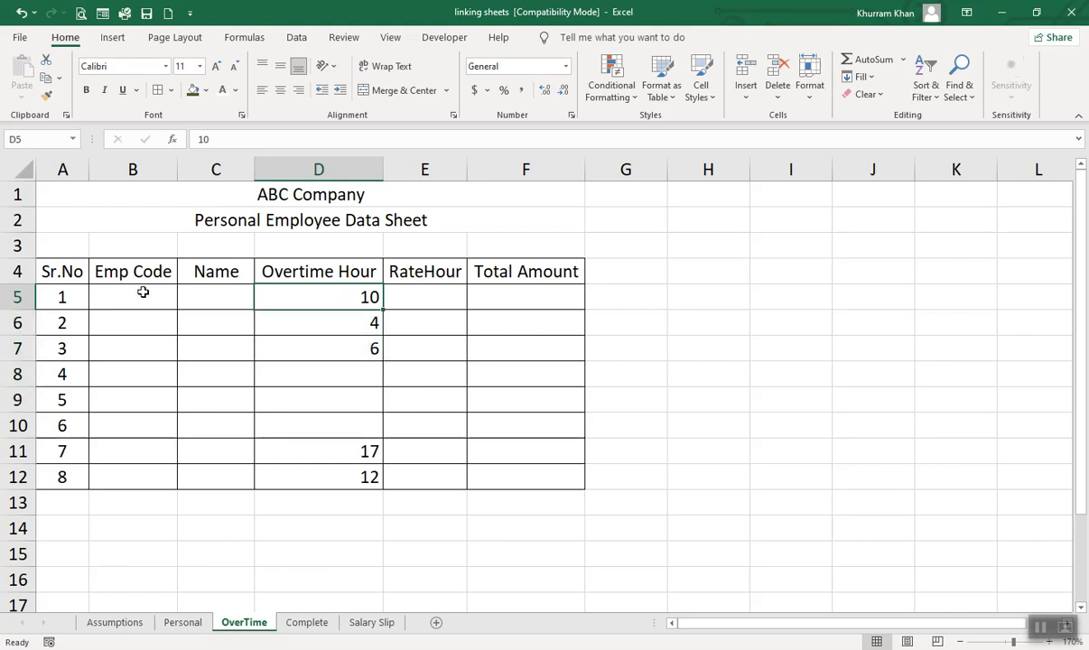
click(183, 628)
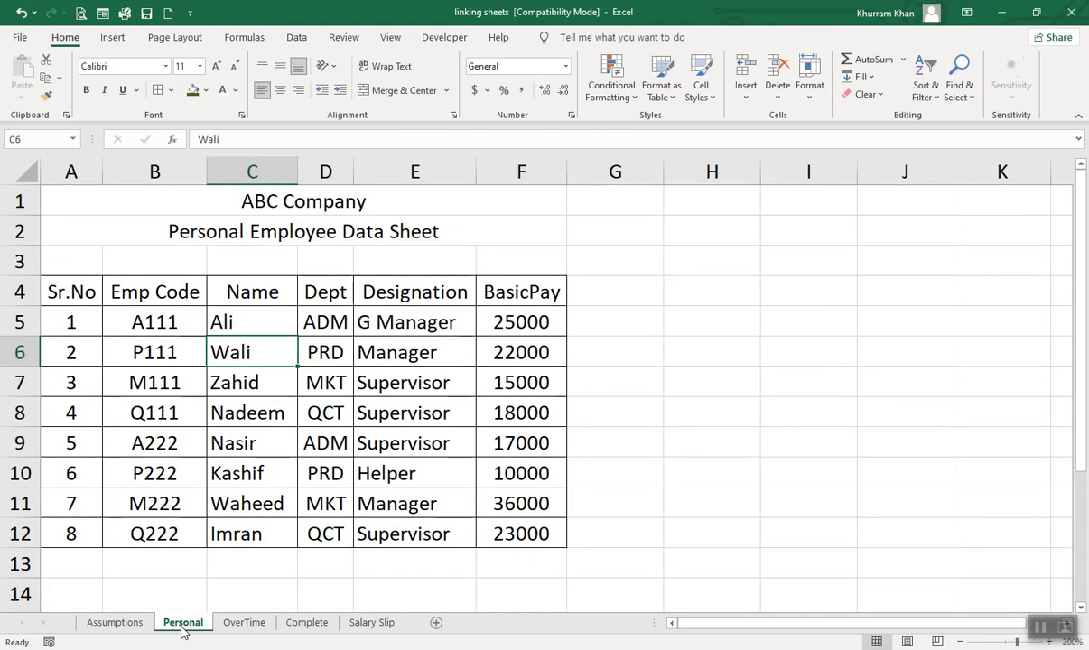
click(235, 630)
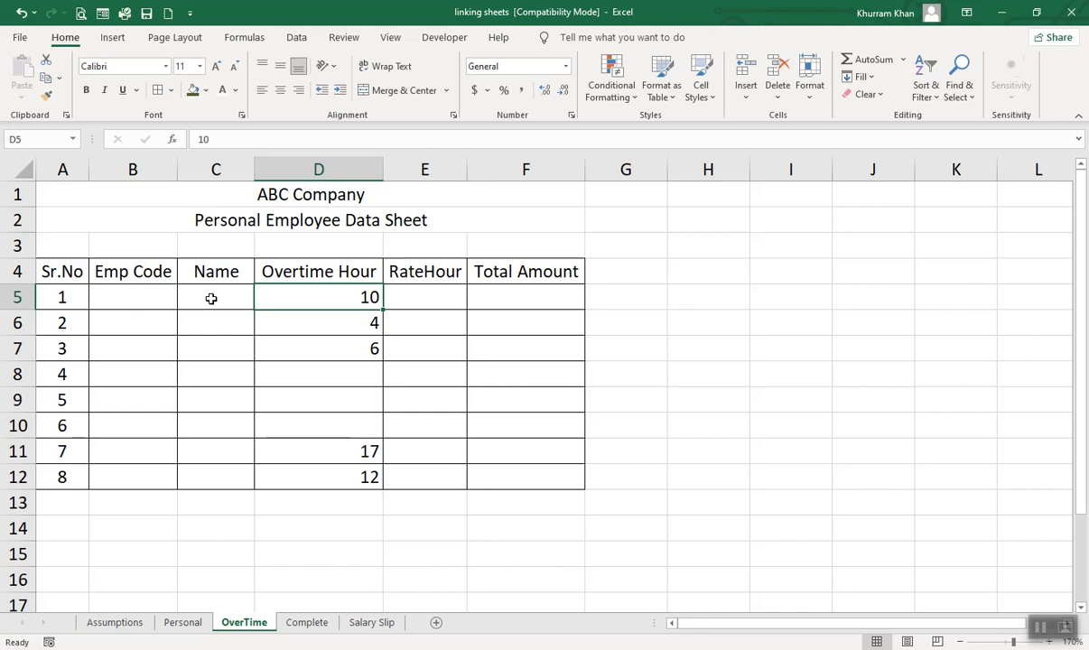
click(183, 623)
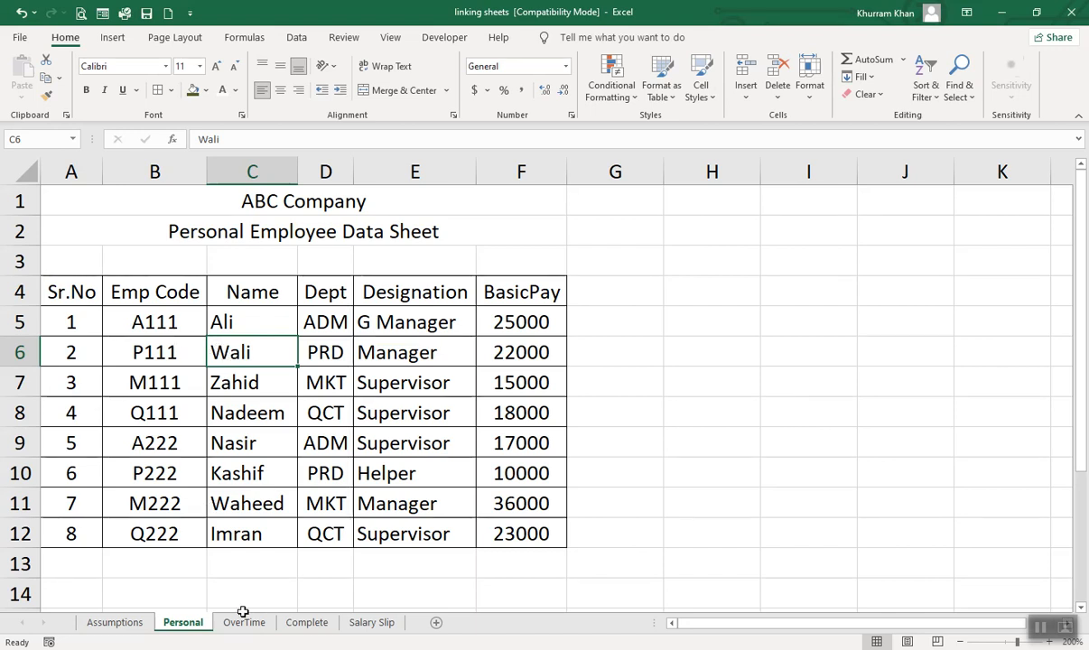
click(165, 321)
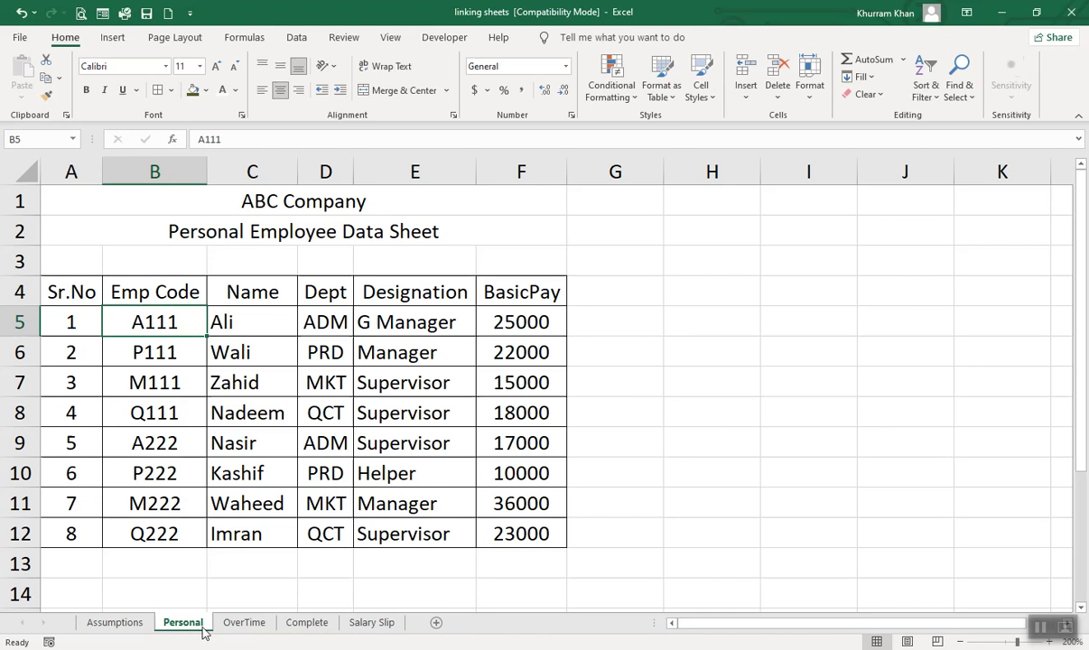
click(244, 623)
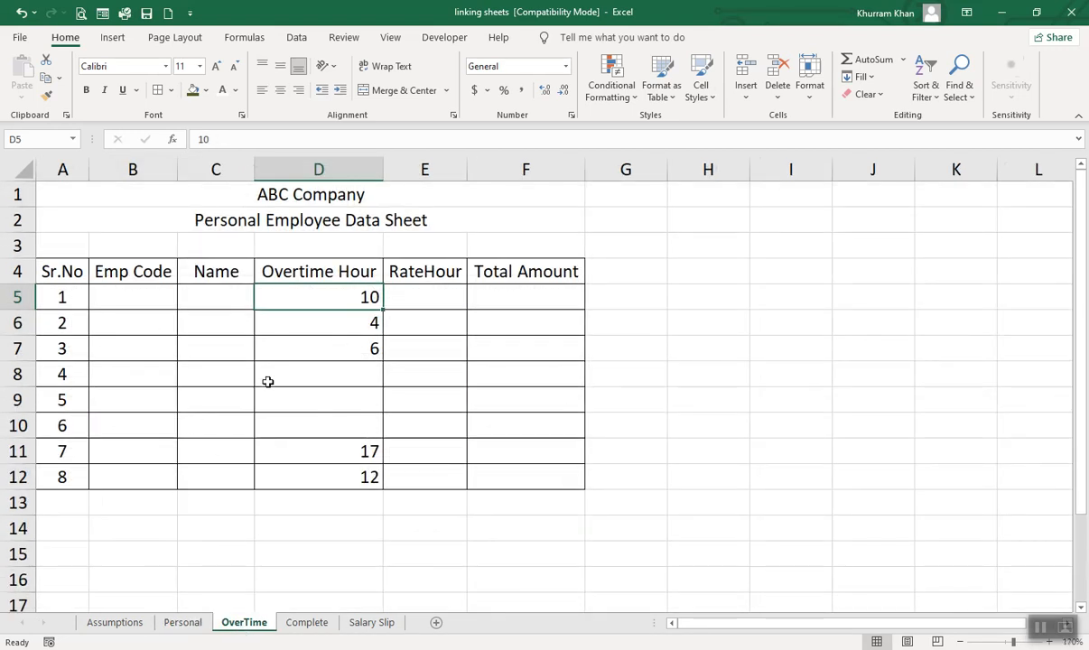
click(183, 623)
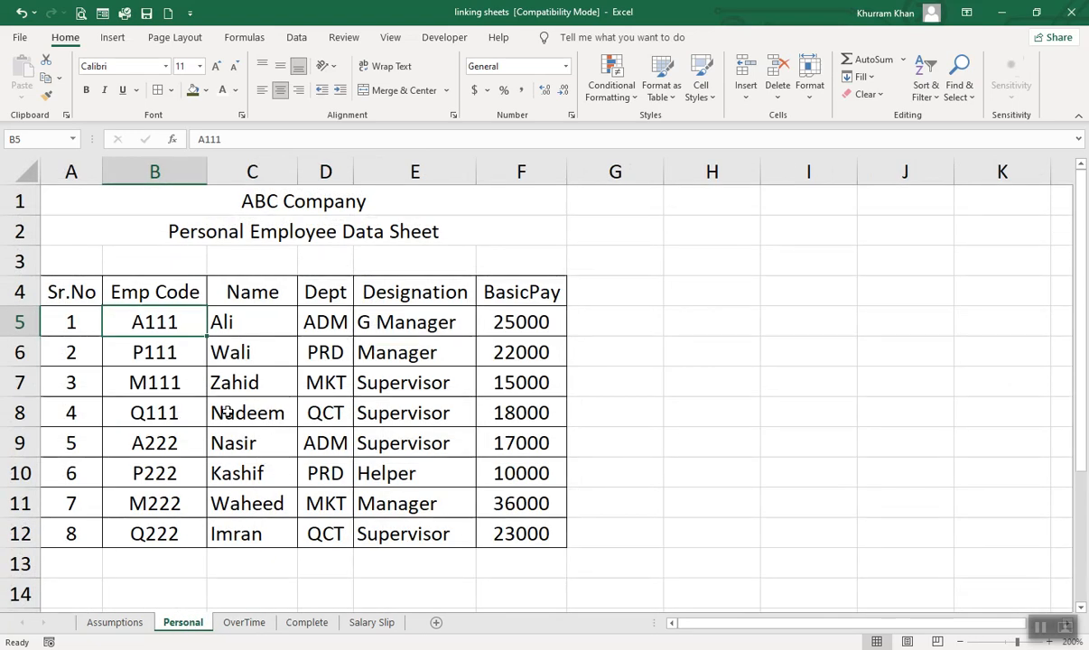
Link the first Emp Code cell, B5, on the OverTime sheet to the Personal sheet with the formula =Personal!B5
click(245, 623)
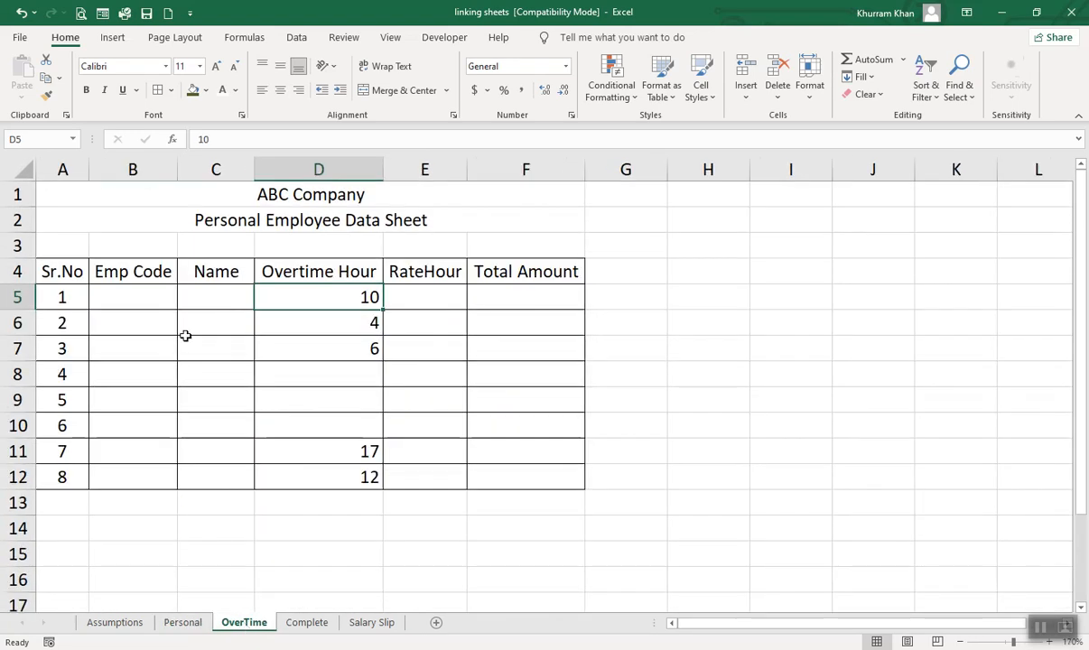
click(147, 296)
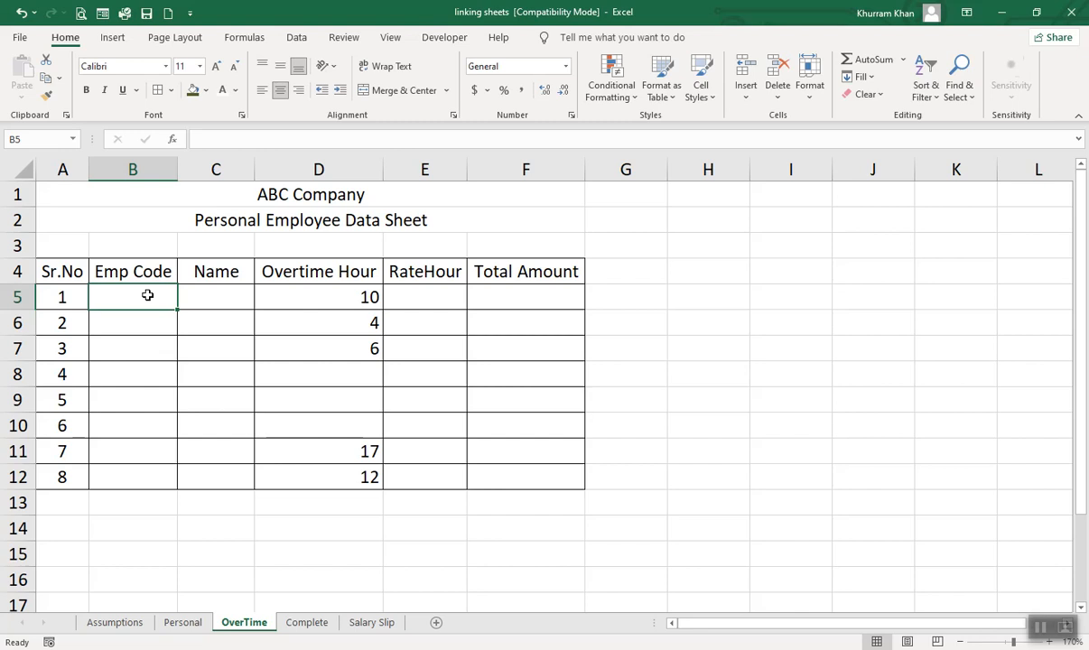
text(=)
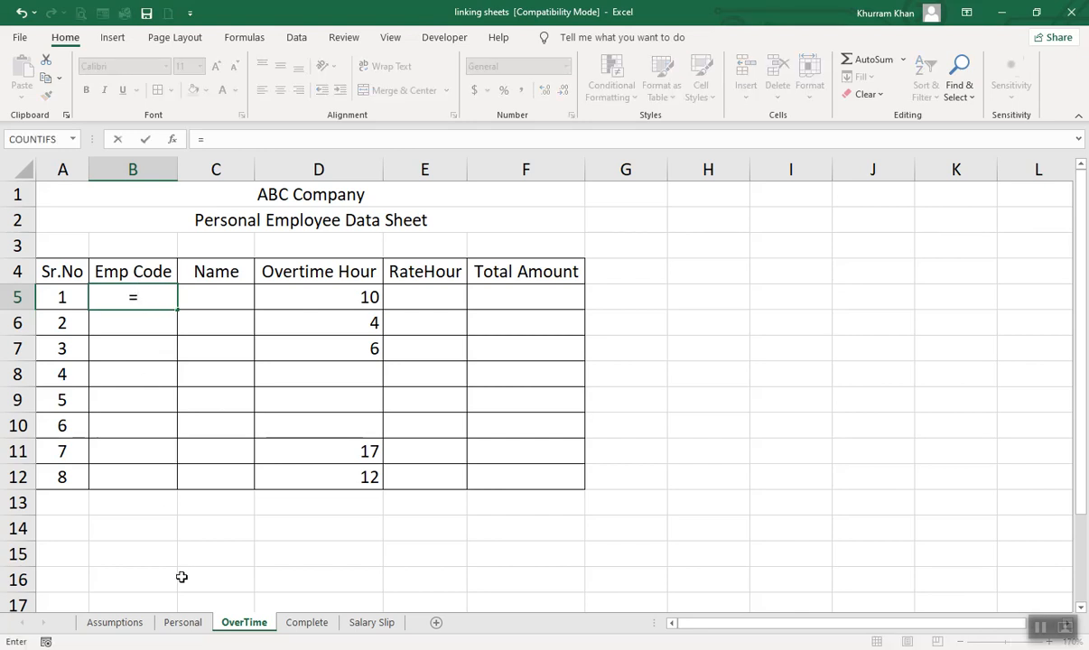
click(182, 622)
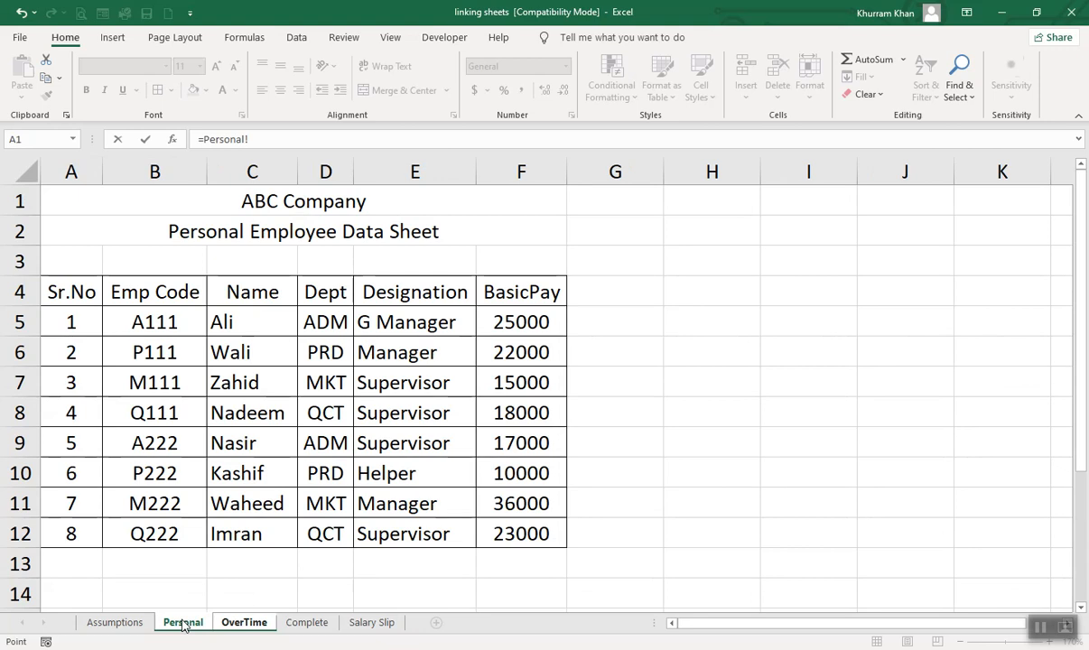
click(167, 322)
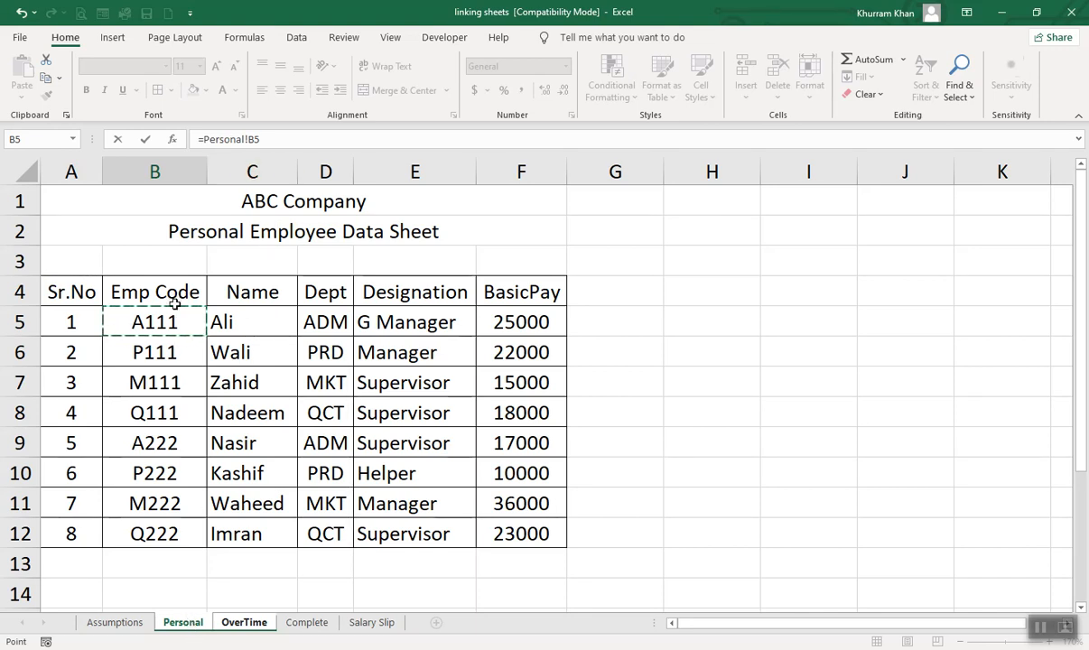
key(Return)
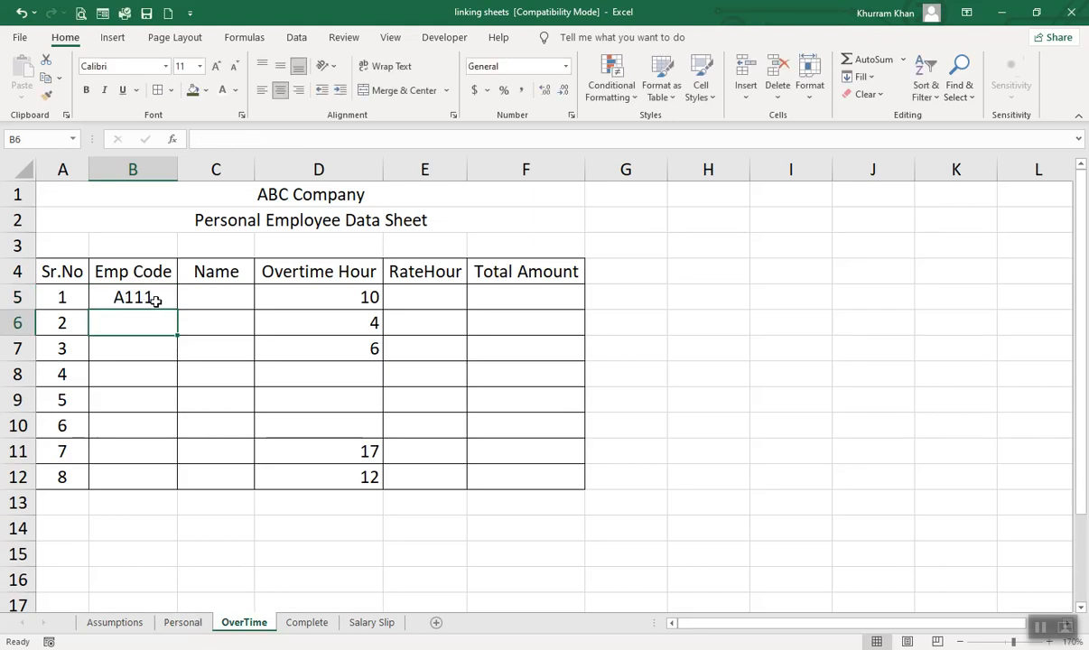
Fill the OverTime sheet's Emp Code link down to B12 and link the first Name cell, C5, with =Personal!C5
click(155, 301)
drag(177, 310, 159, 485)
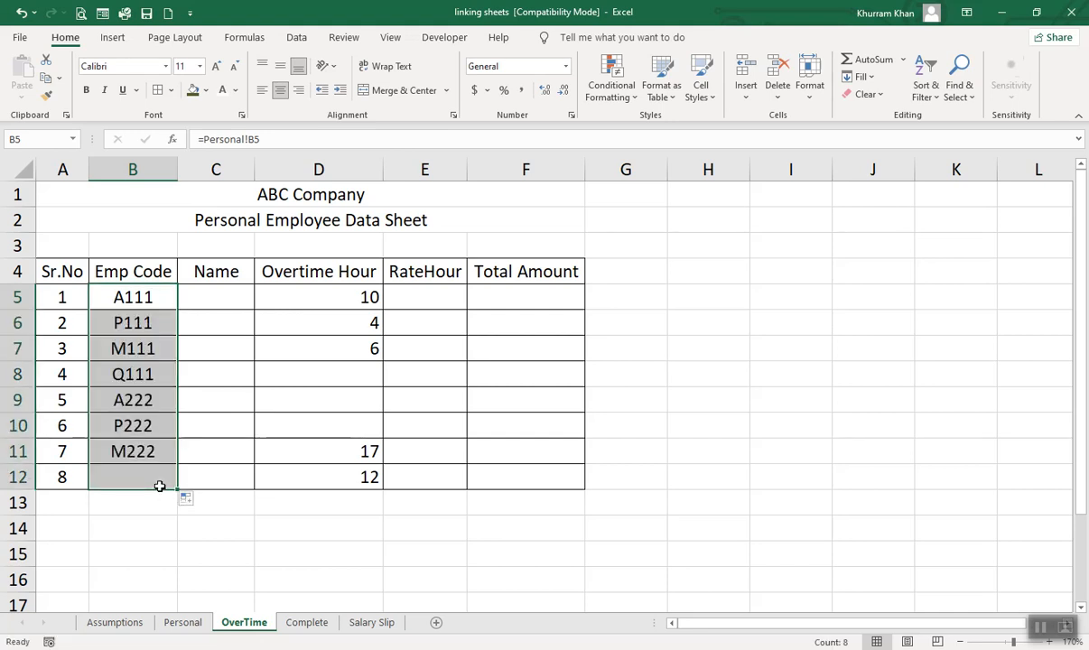
click(212, 299)
text(=)
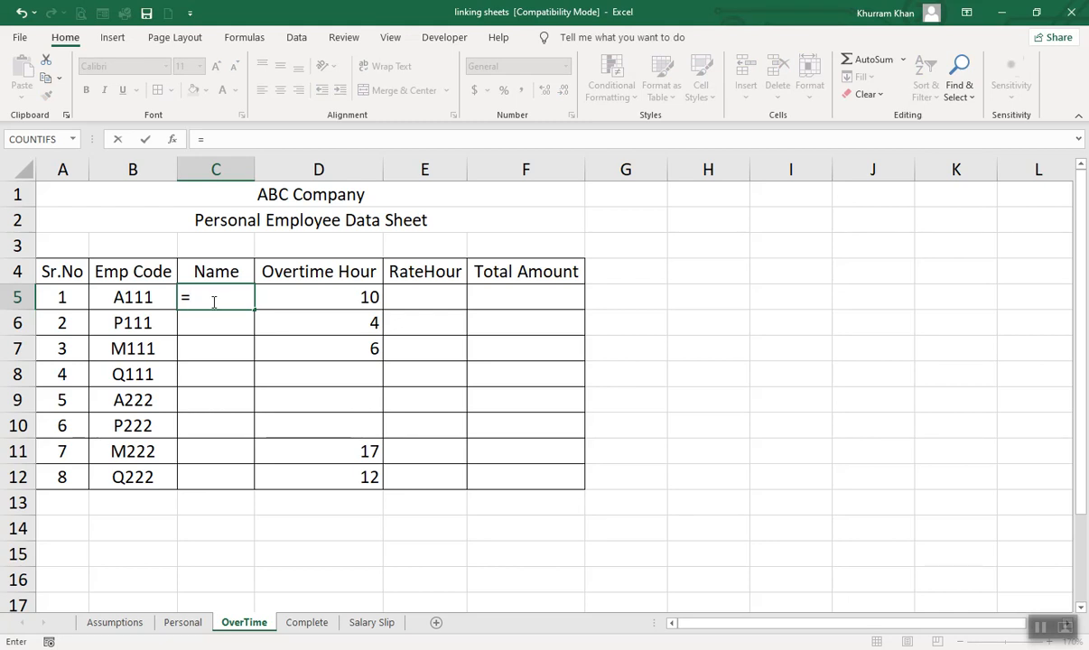
click(186, 625)
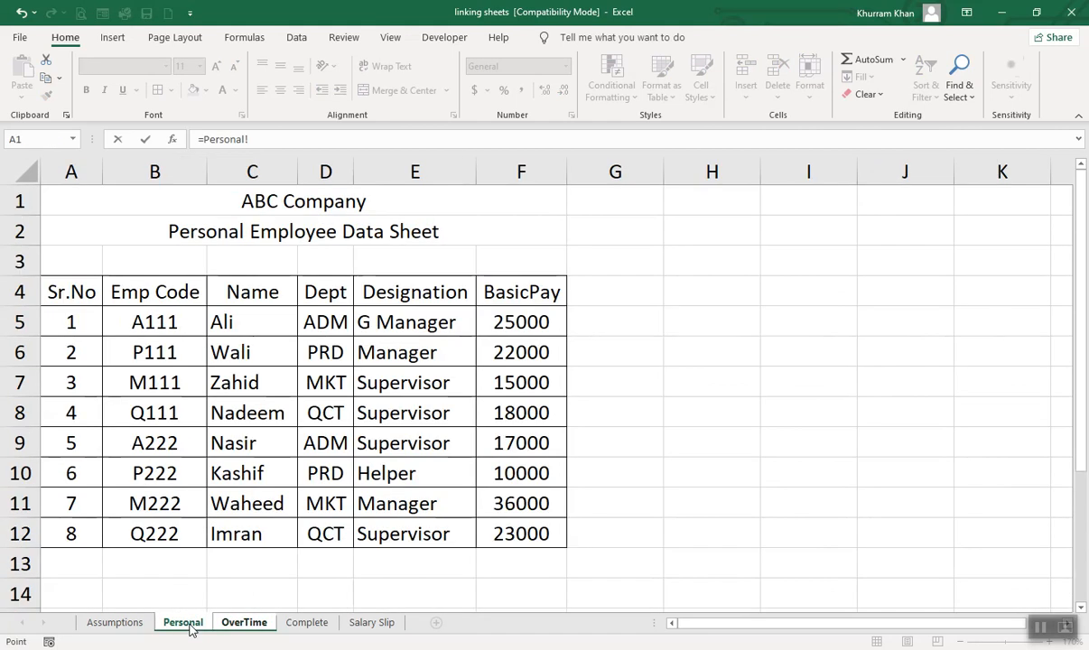
click(242, 324)
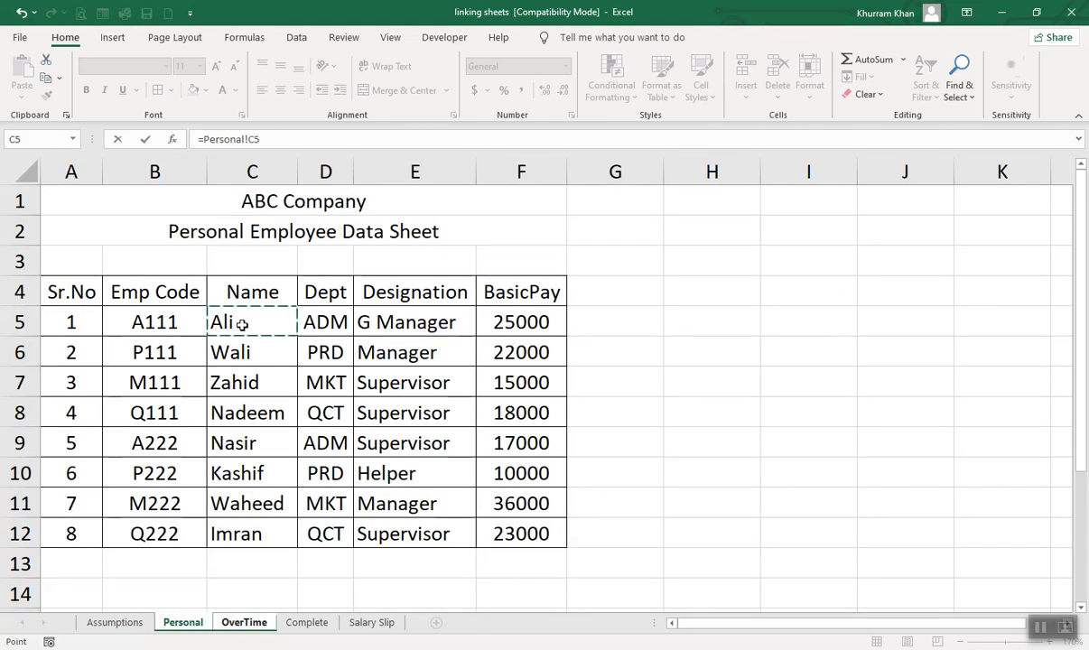
key(Return)
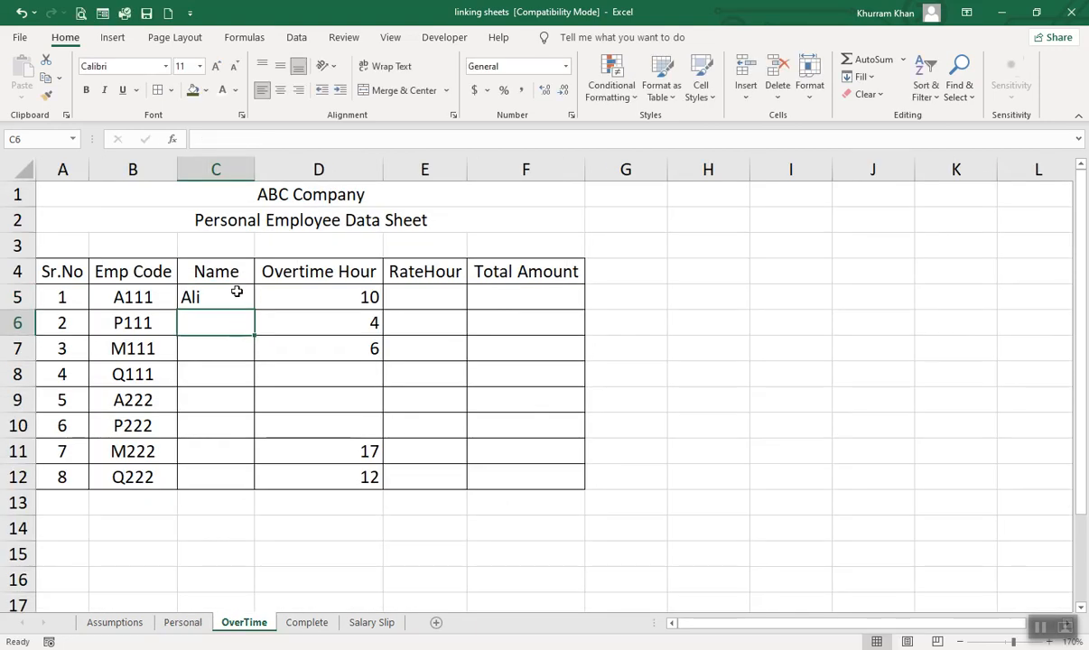
Fill the Name link from C5 down to C12 on the OverTime sheet and inspect the formulas in C6 and C5
click(236, 294)
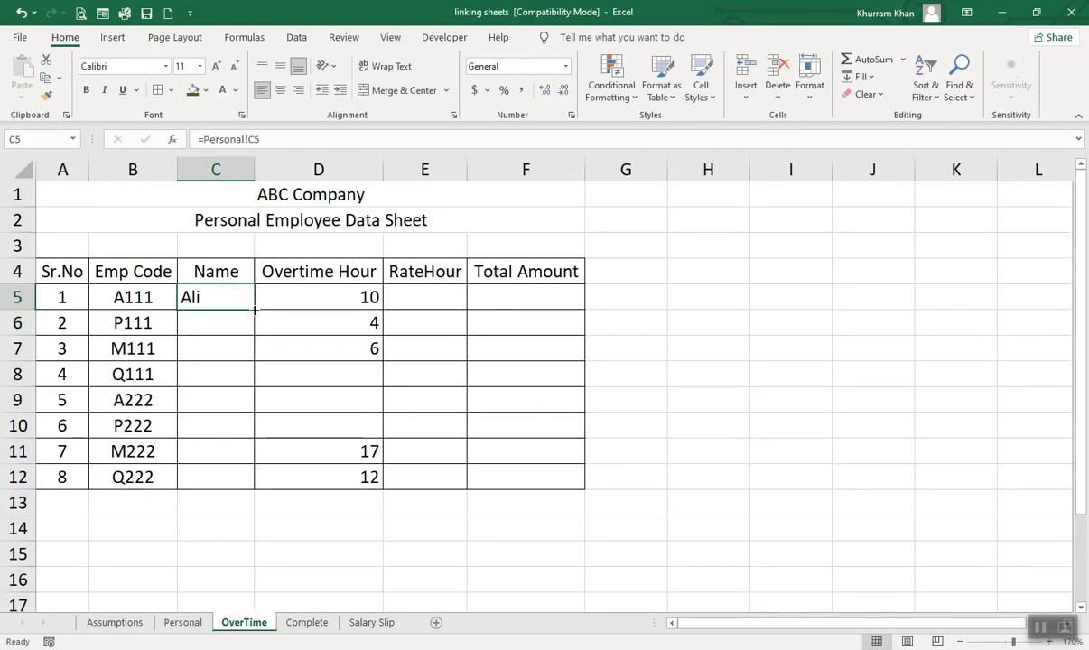
drag(255, 310, 251, 488)
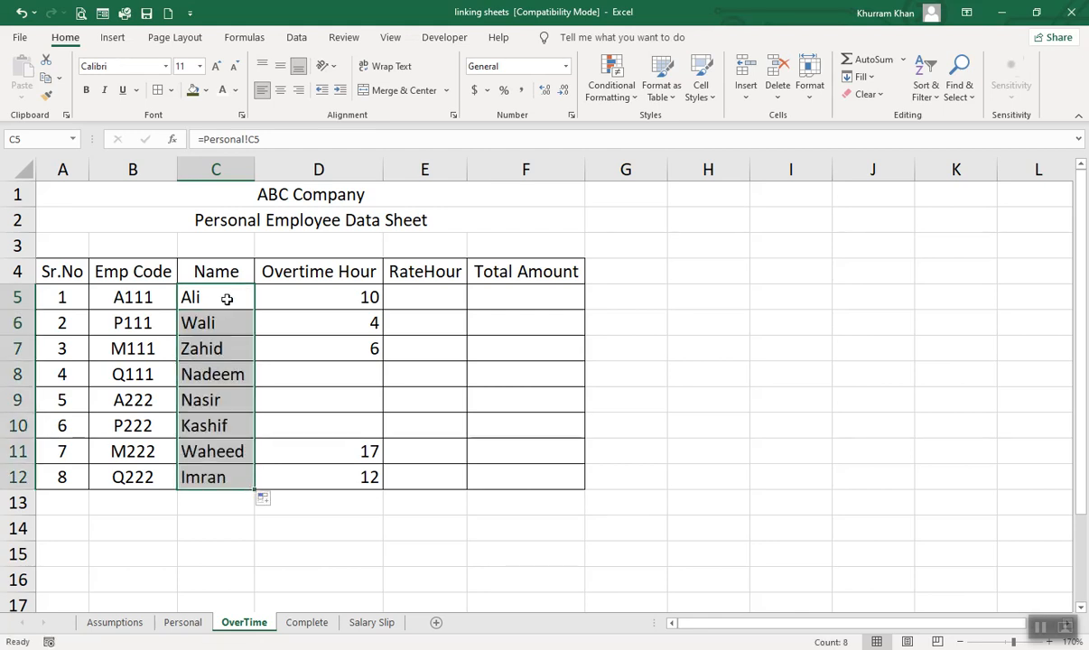
click(221, 331)
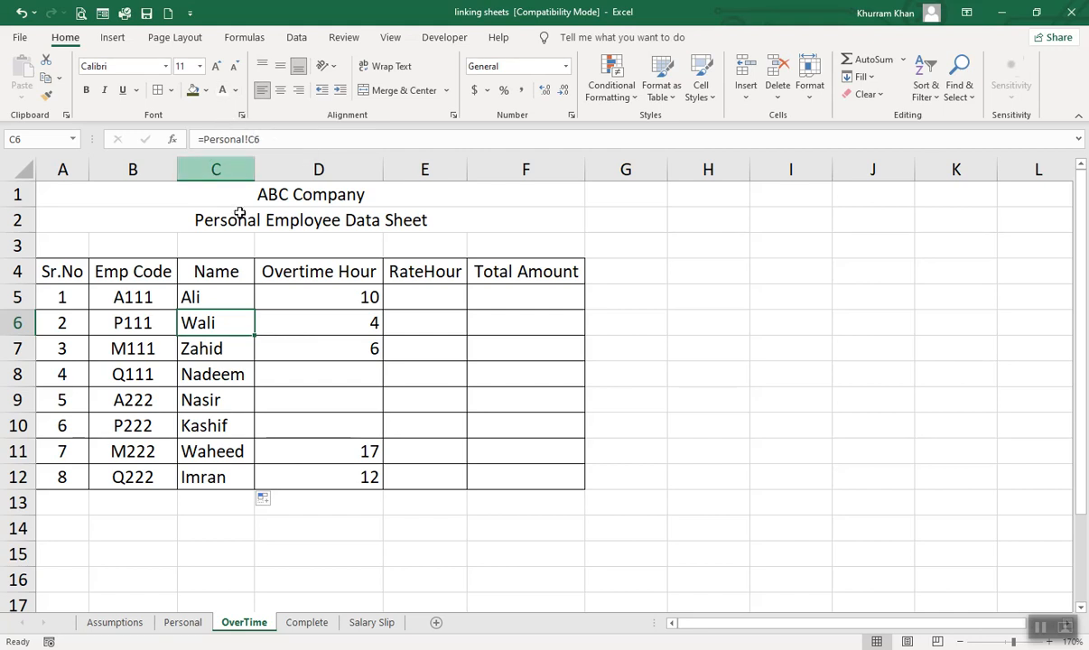
double_click(211, 298)
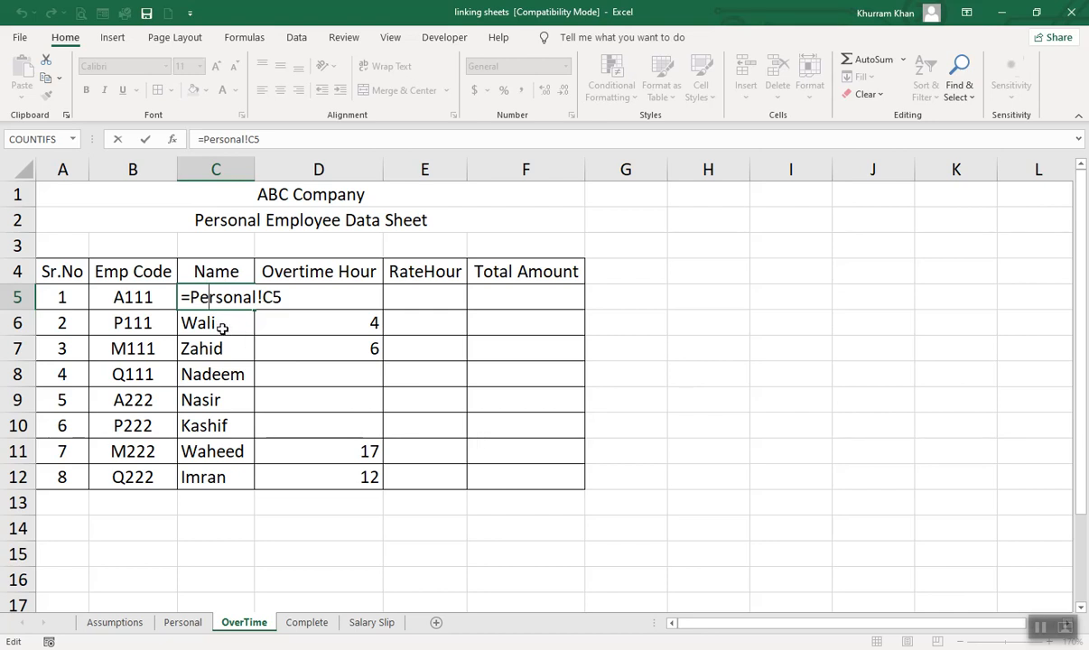
key(Return)
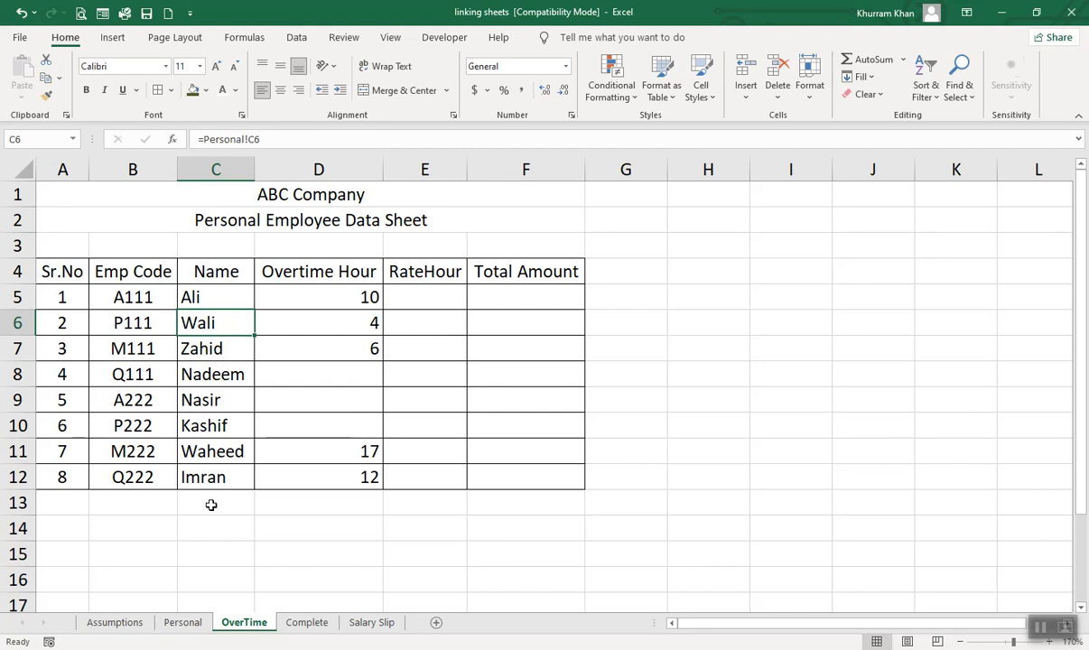
Add a surname to the employee name in cell C5 of the Personal sheet and check the linked name on the OverTime sheet
click(183, 622)
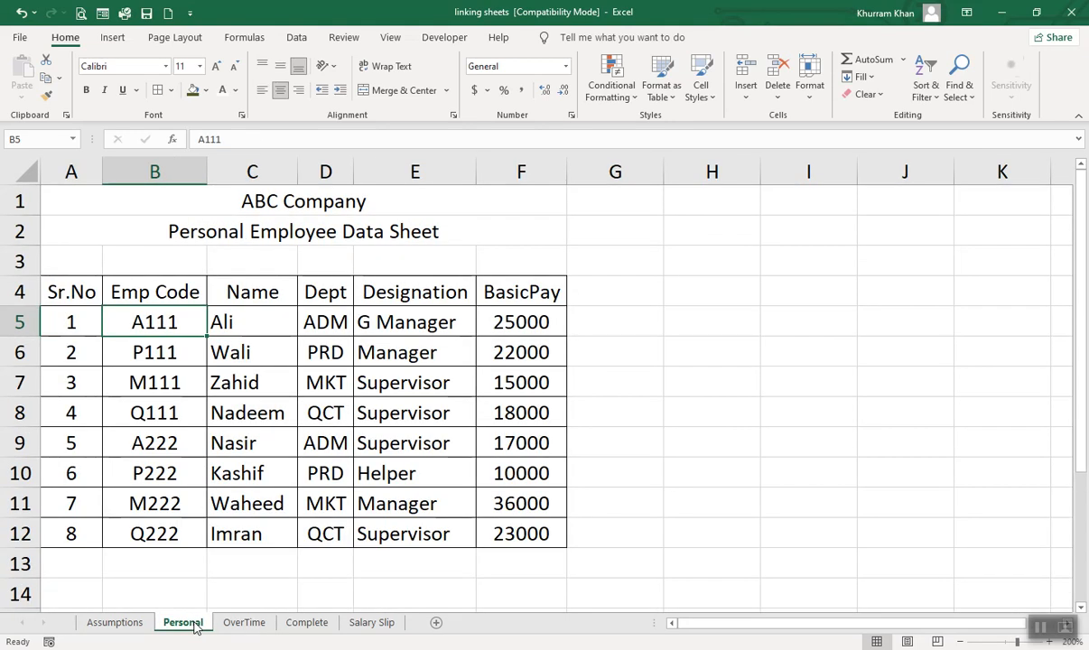
double_click(260, 327)
text(Khan)
key(Return)
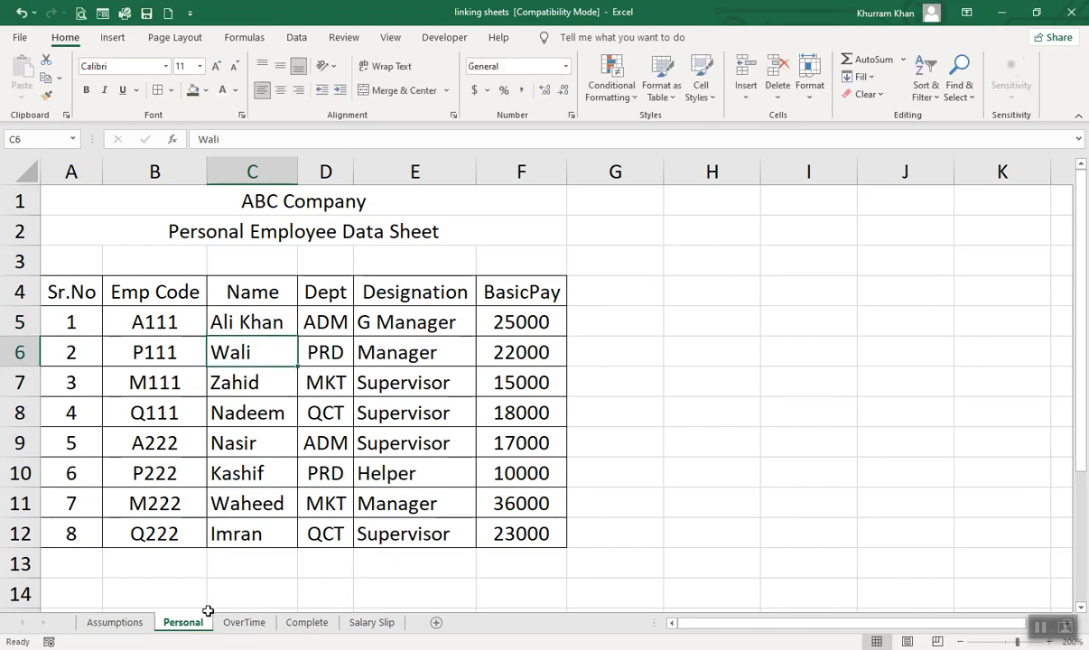
click(242, 623)
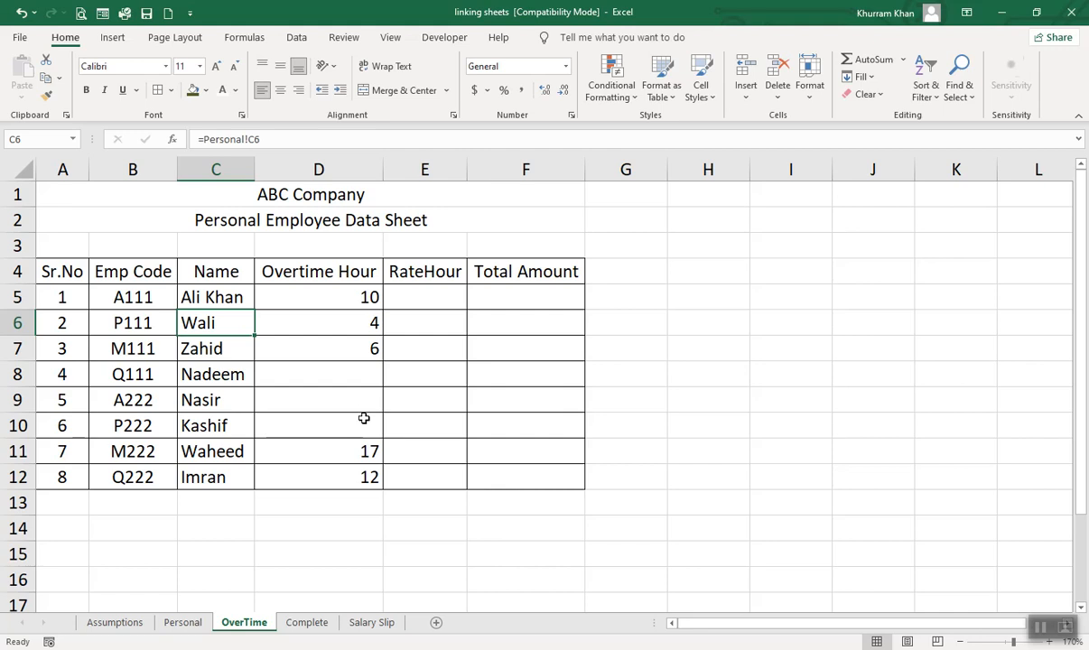
Link the first RateHour cell, E5, on the OverTime sheet to the overtime rate with the formula =Assumptions!C10
click(432, 296)
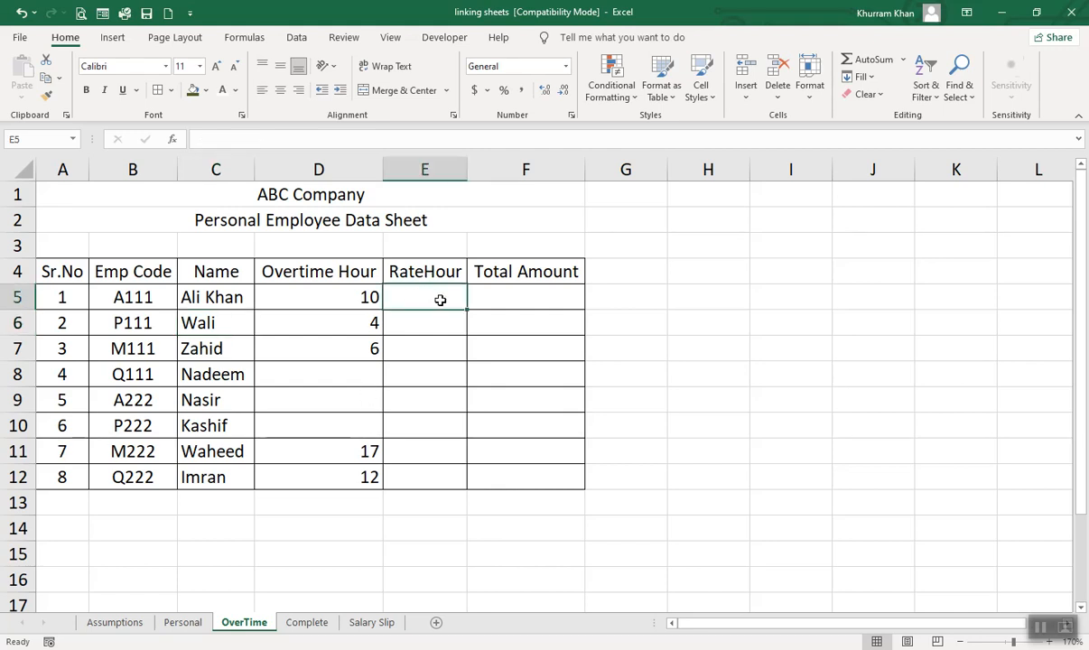
click(120, 628)
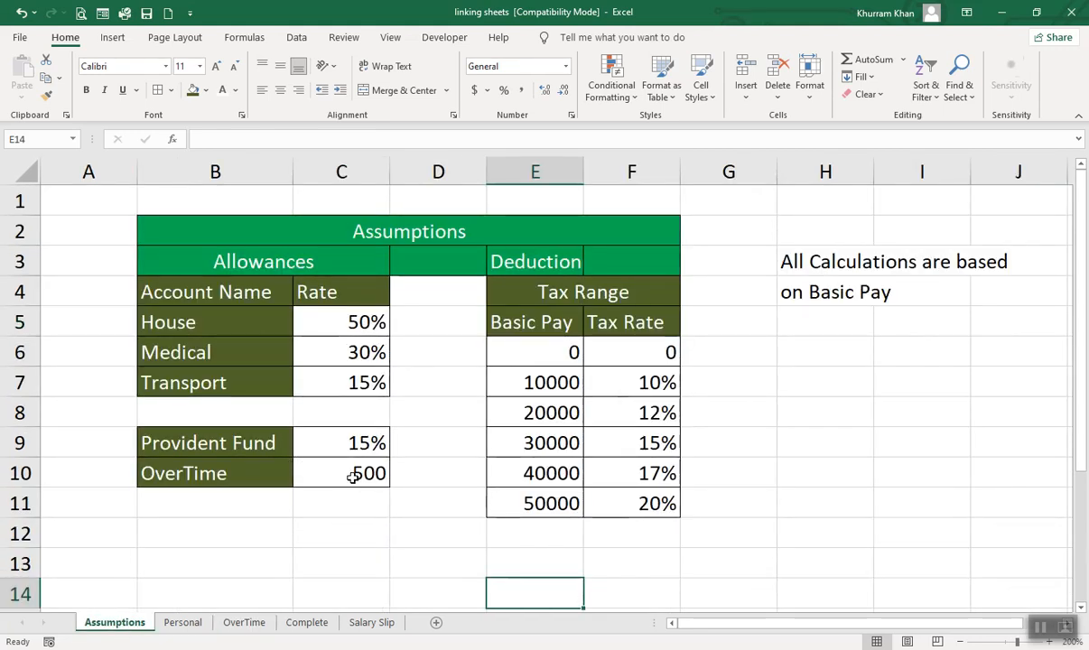
click(244, 623)
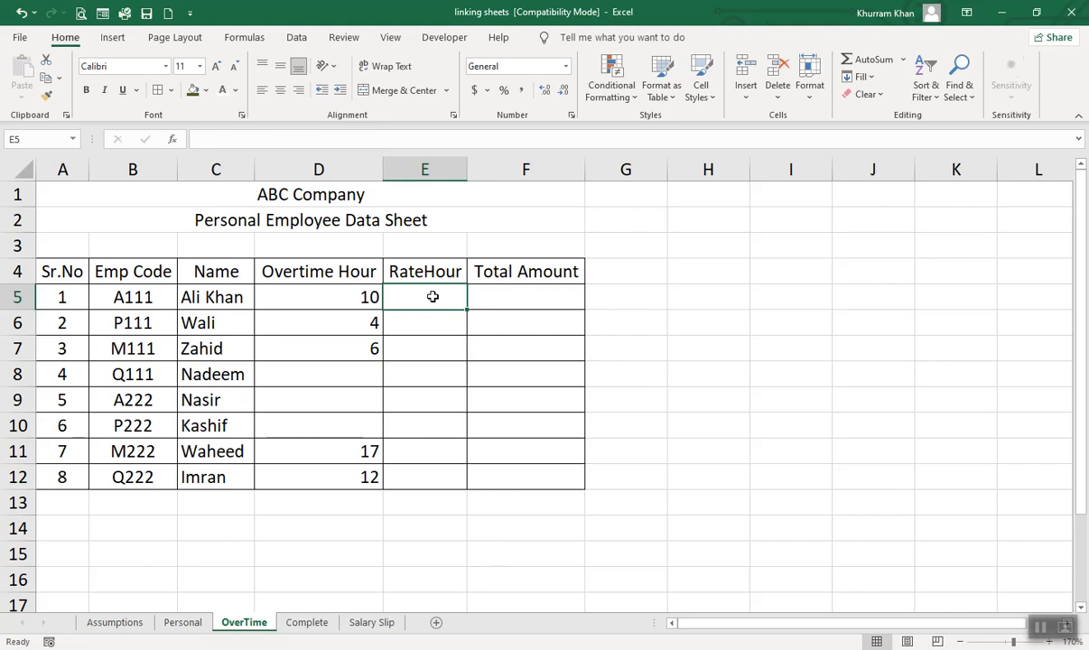
text(=)
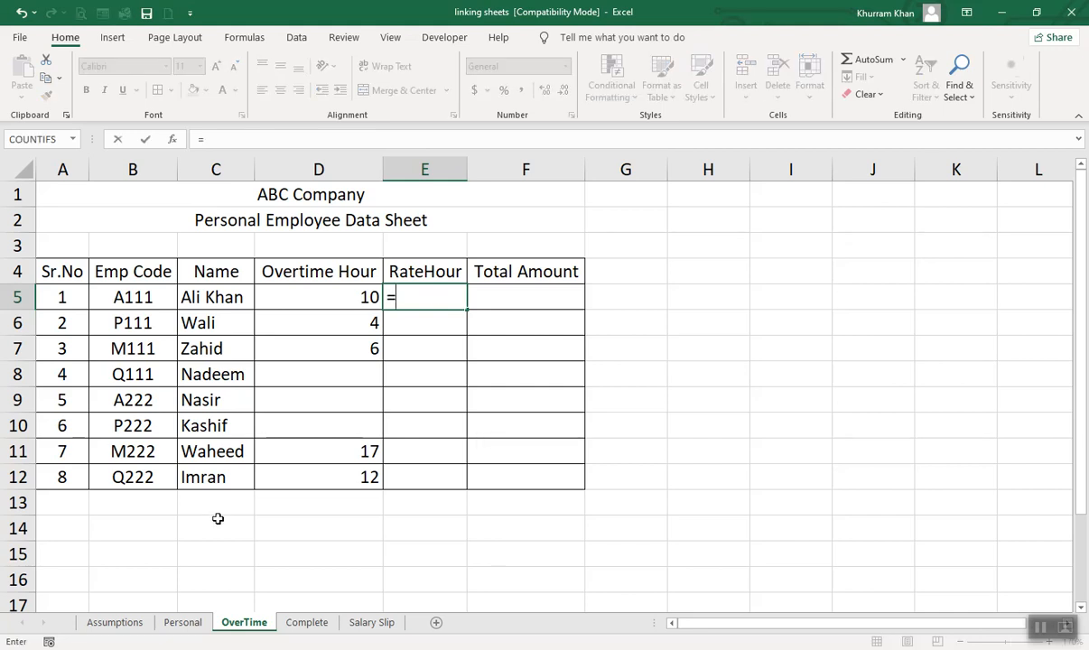
click(132, 624)
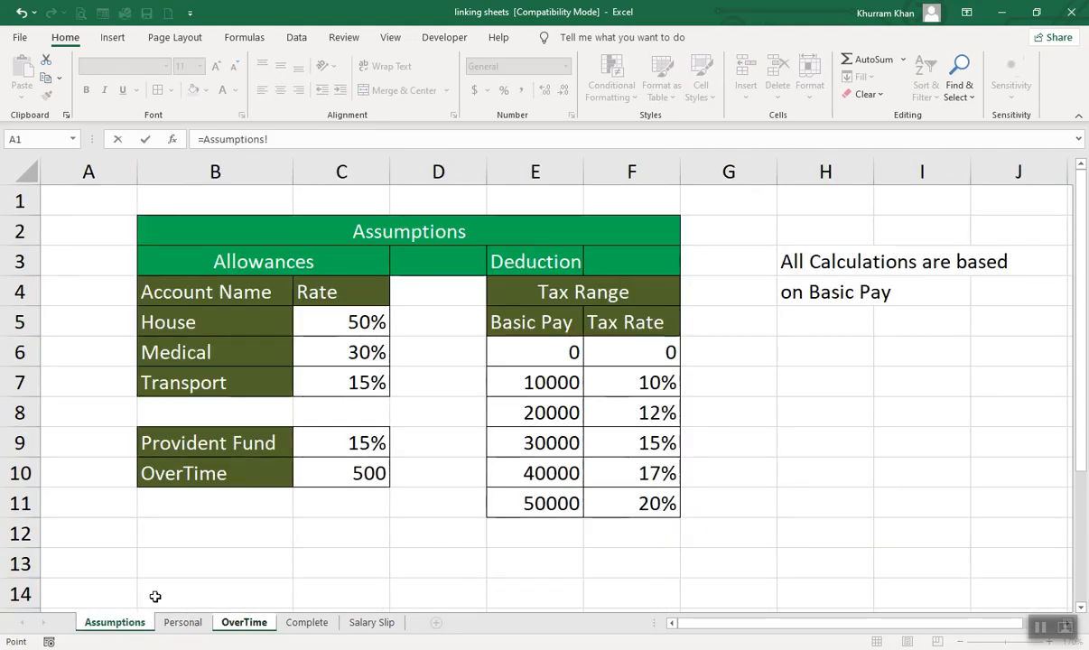
click(351, 480)
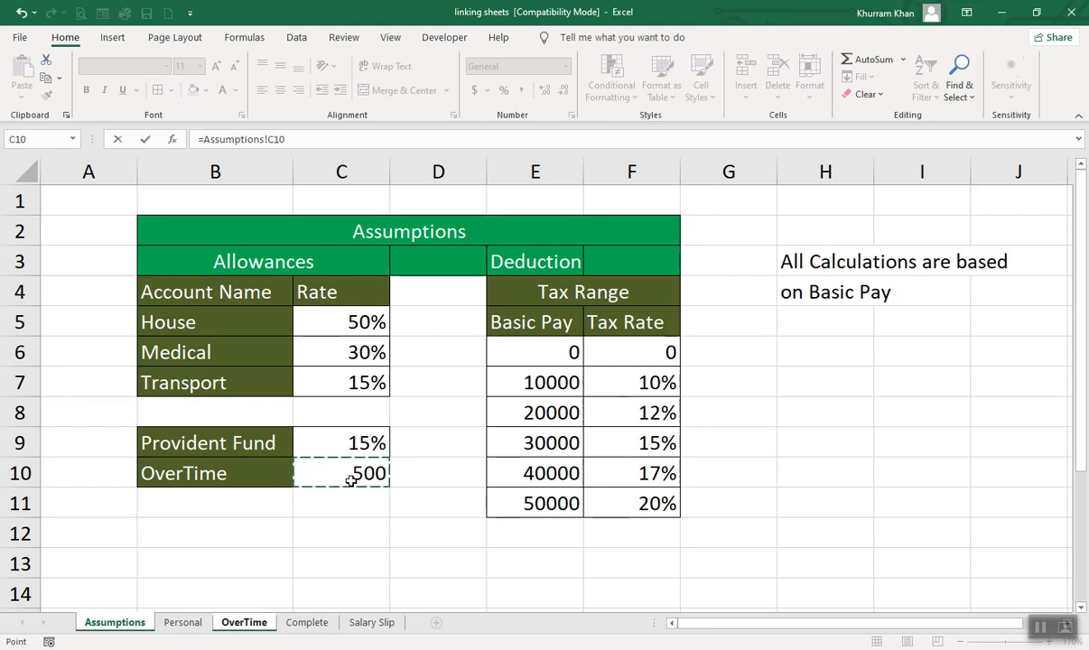
key(Return)
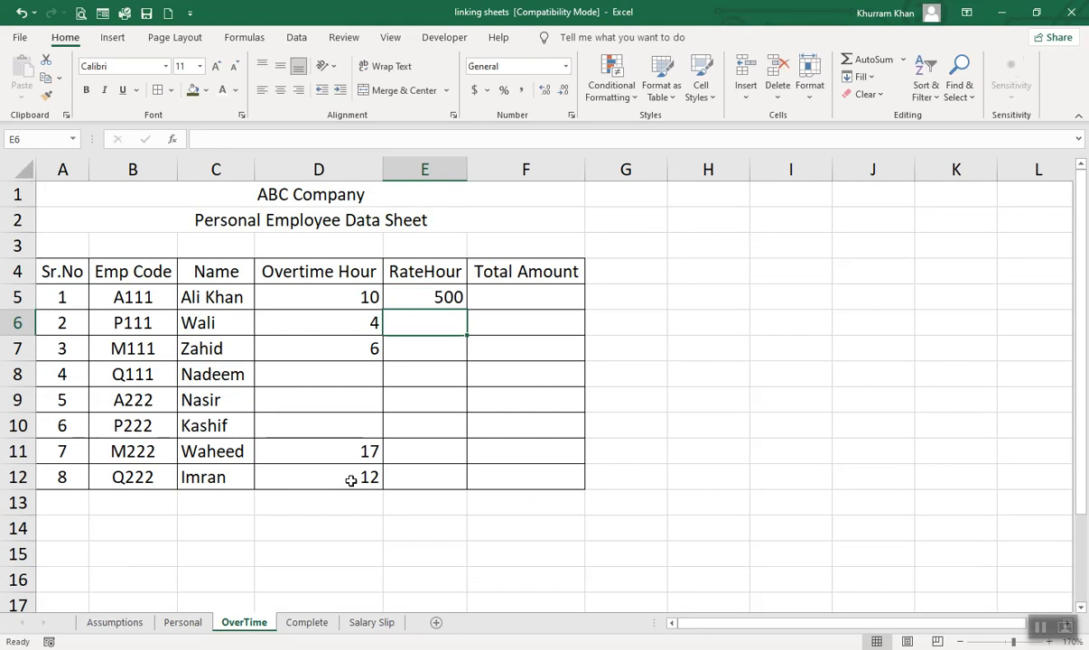
Make the reference in E5 absolute as =Assumptions!$C$10 and fill the RateHour formula down to E12
double_click(442, 297)
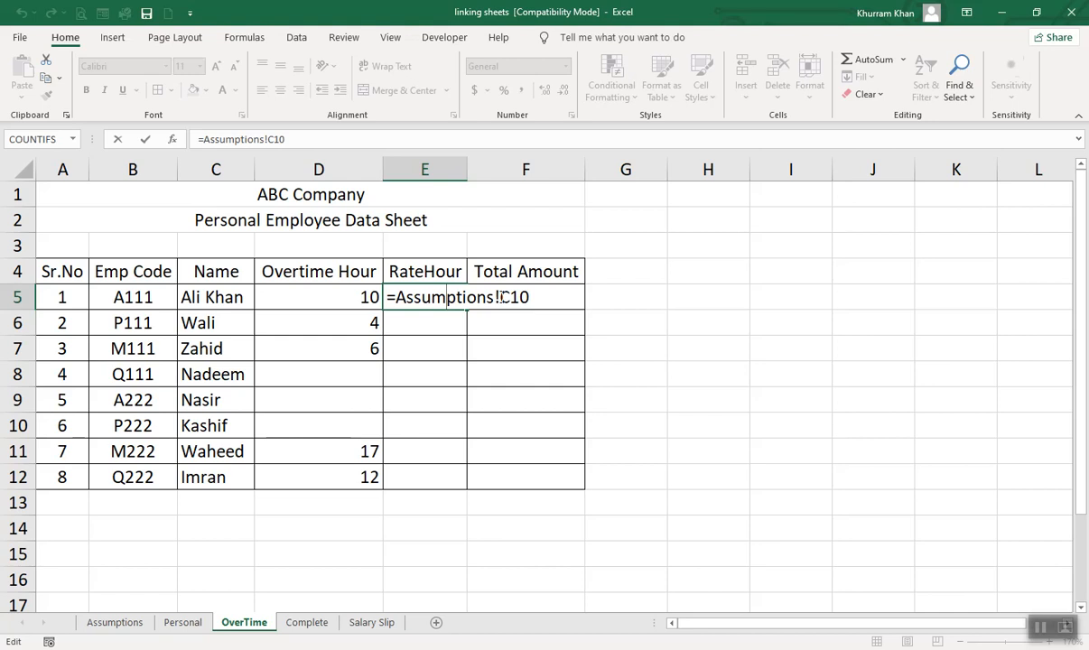
drag(499, 297, 530, 297)
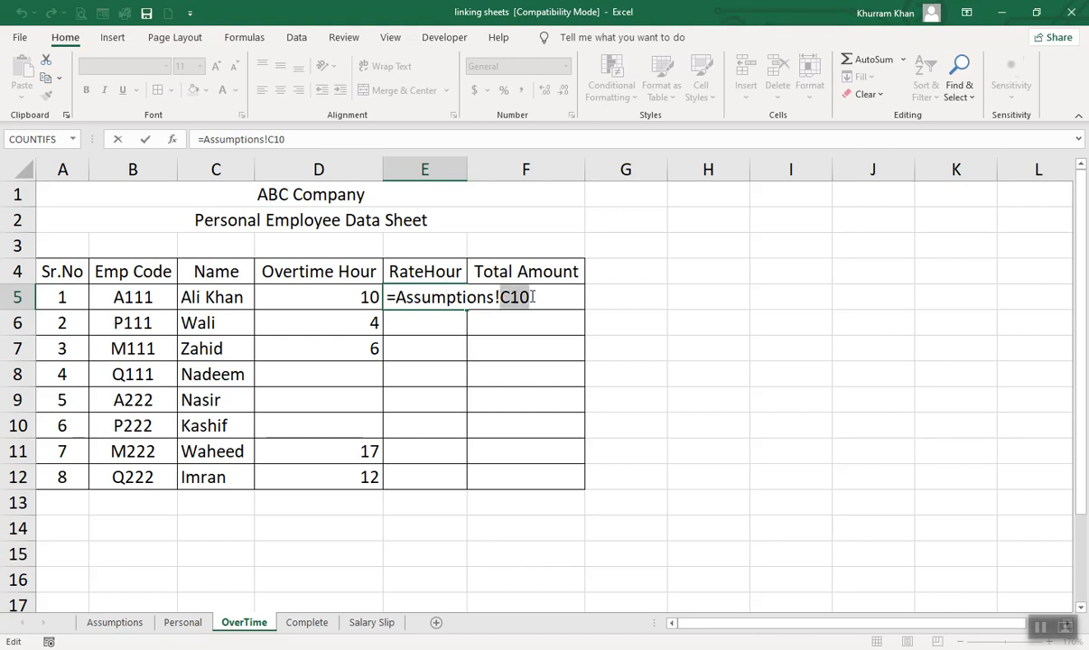
key(F4)
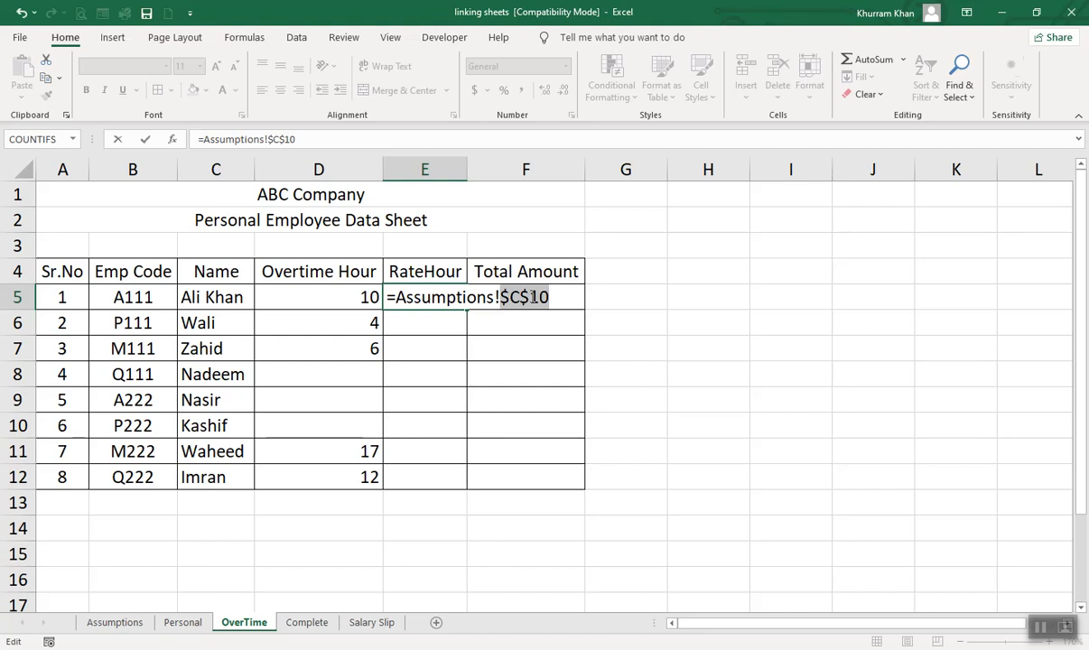
key(Return)
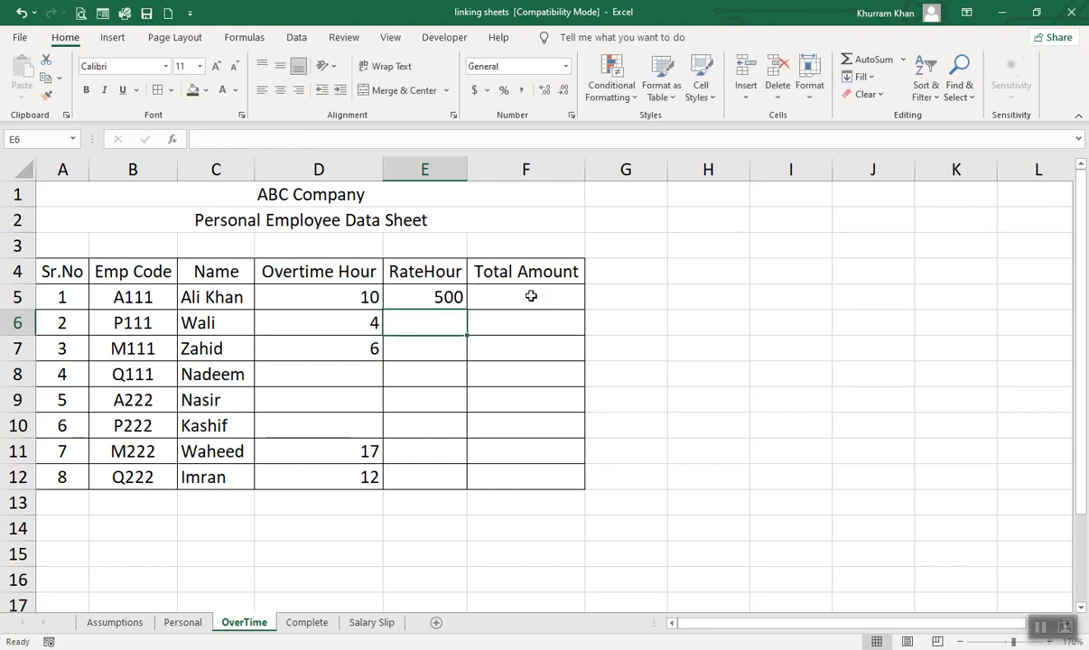
click(447, 297)
drag(467, 309, 458, 478)
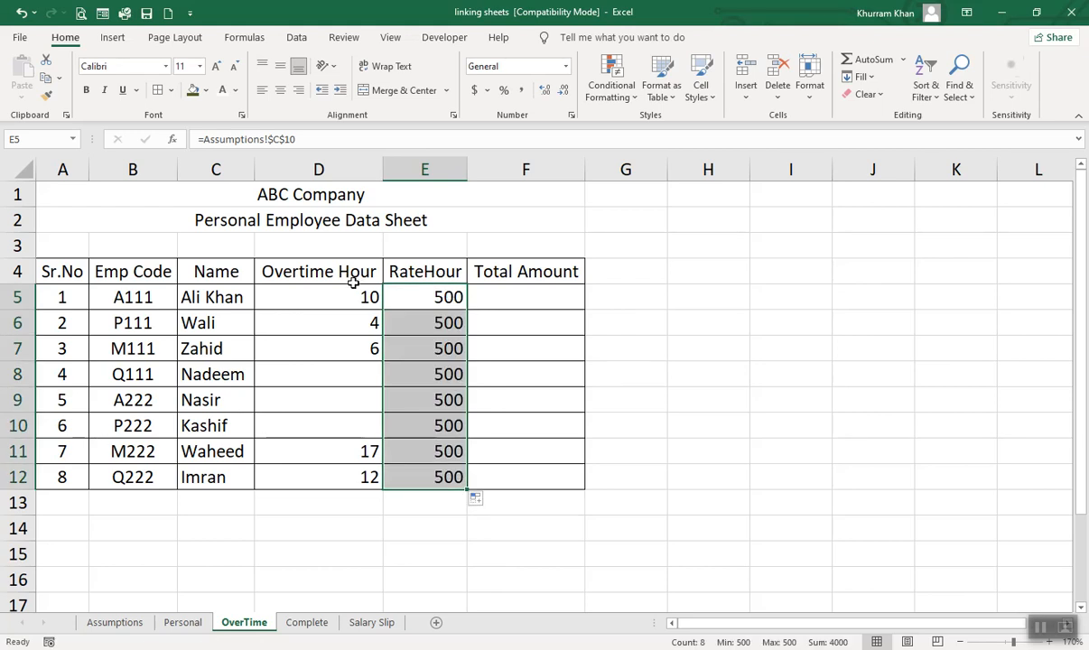
Calculate the Total Amount in F5 as overtime hours times rate with =D5*E5 and fill it down to F12
click(533, 300)
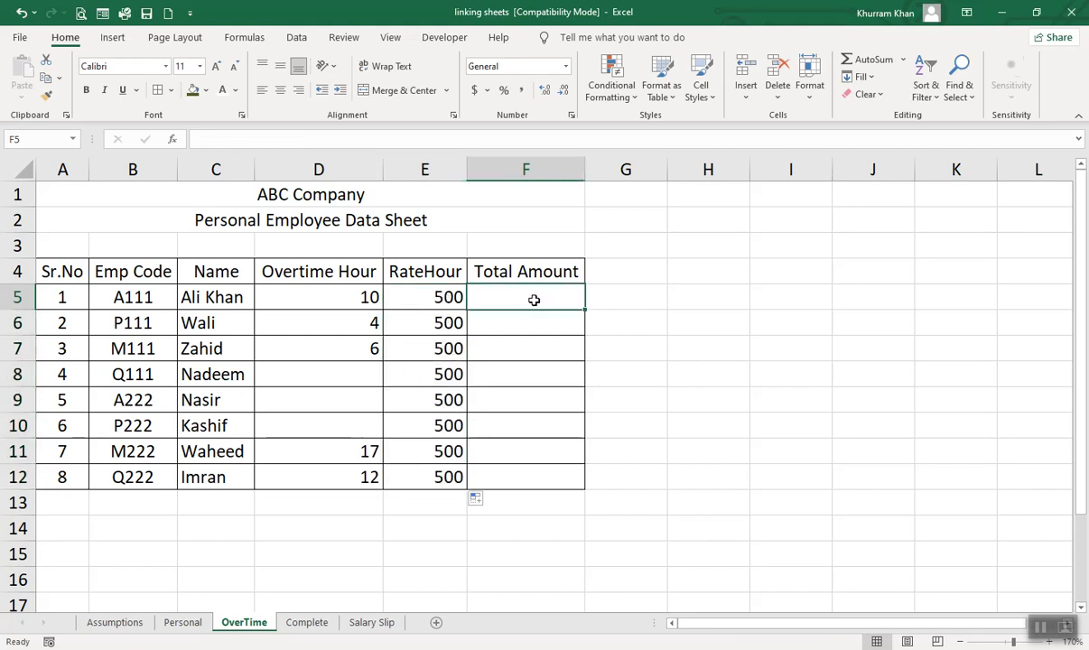
text(=)
key(Left)
key(Left)
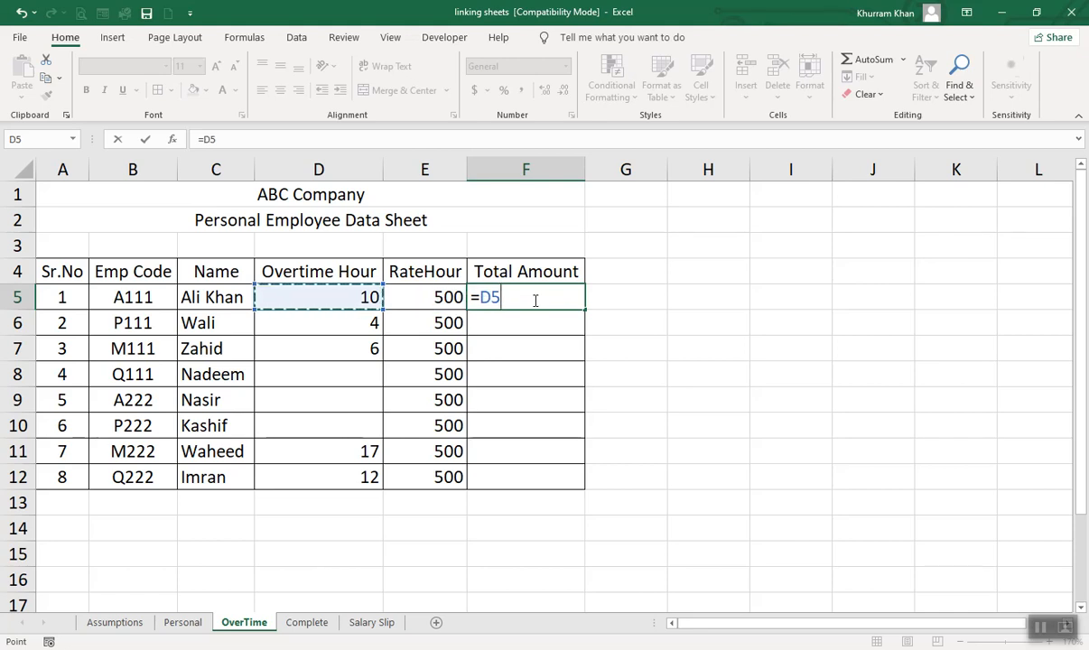
text(*)
key(Left)
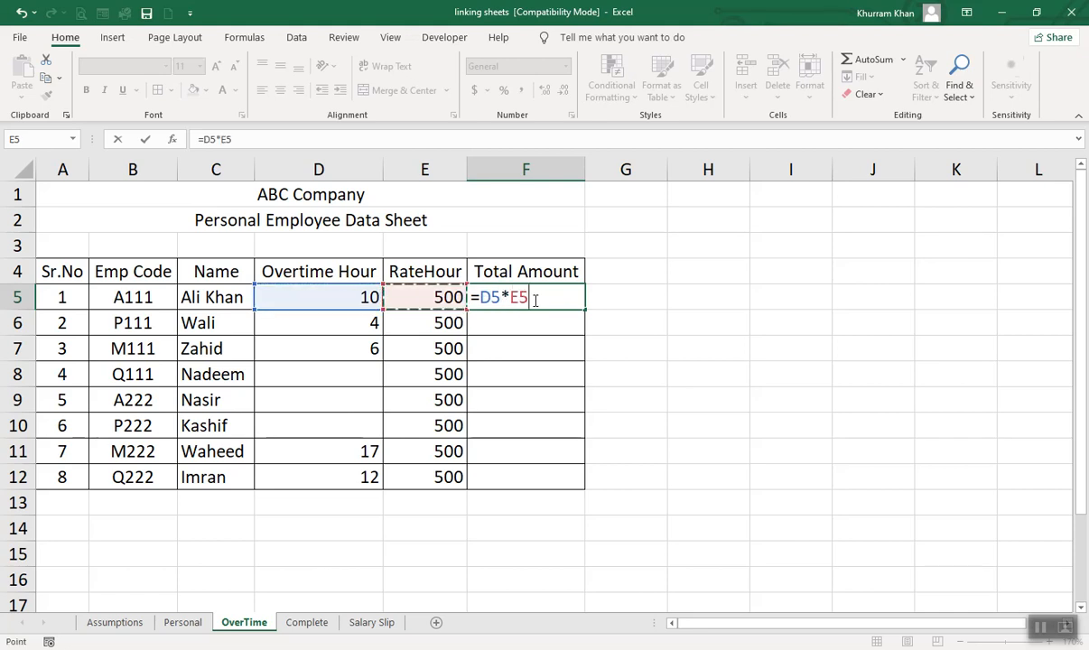
key(Return)
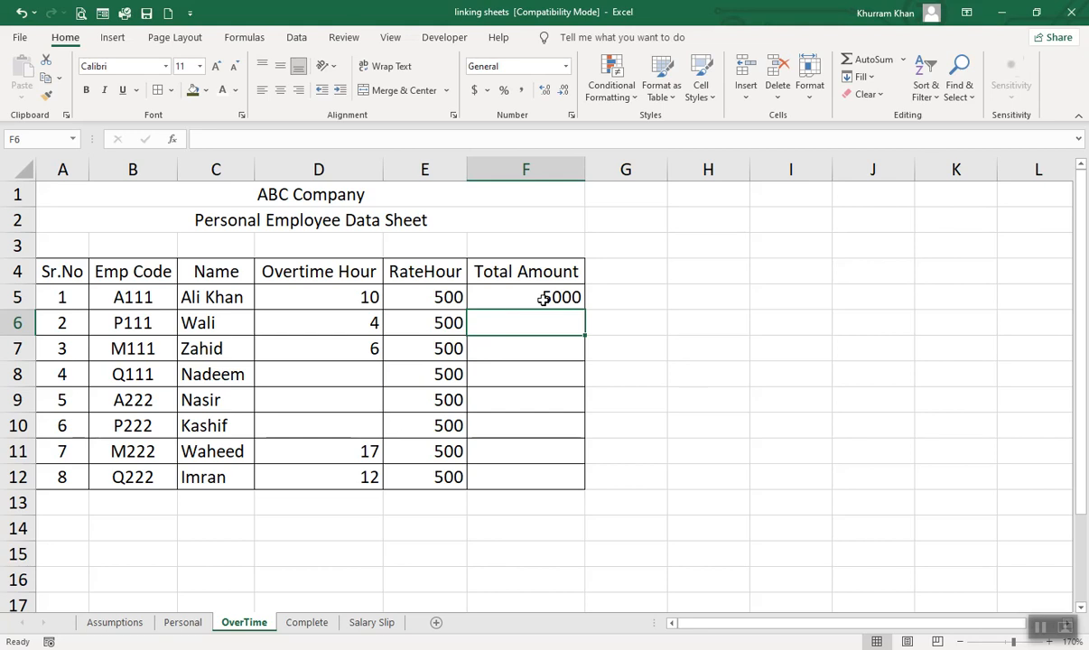
click(543, 298)
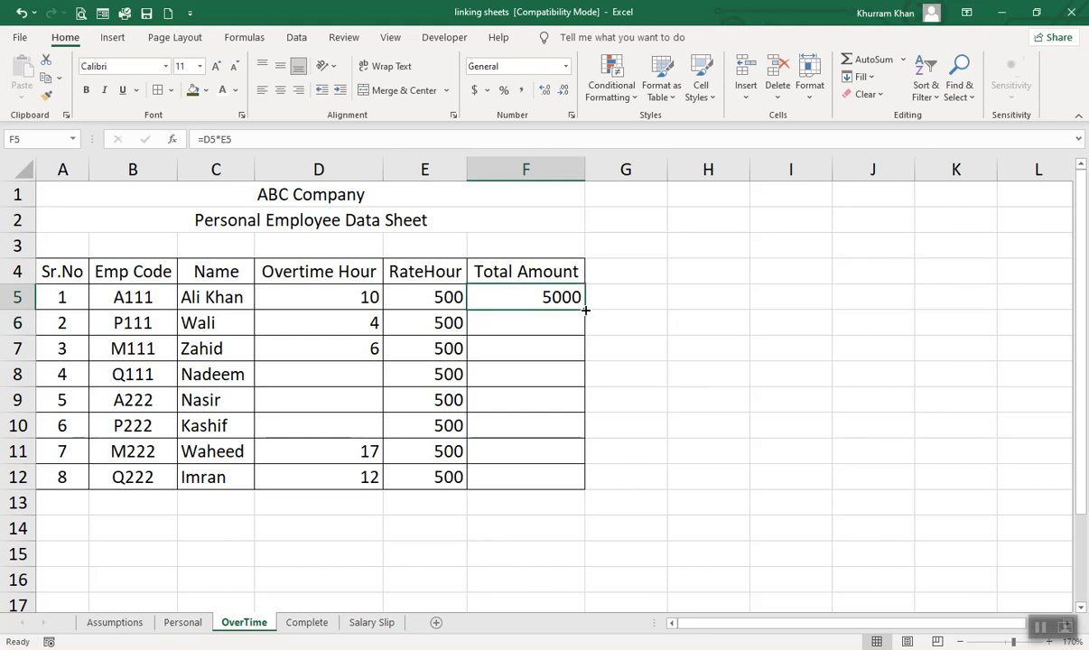
drag(585, 310, 594, 492)
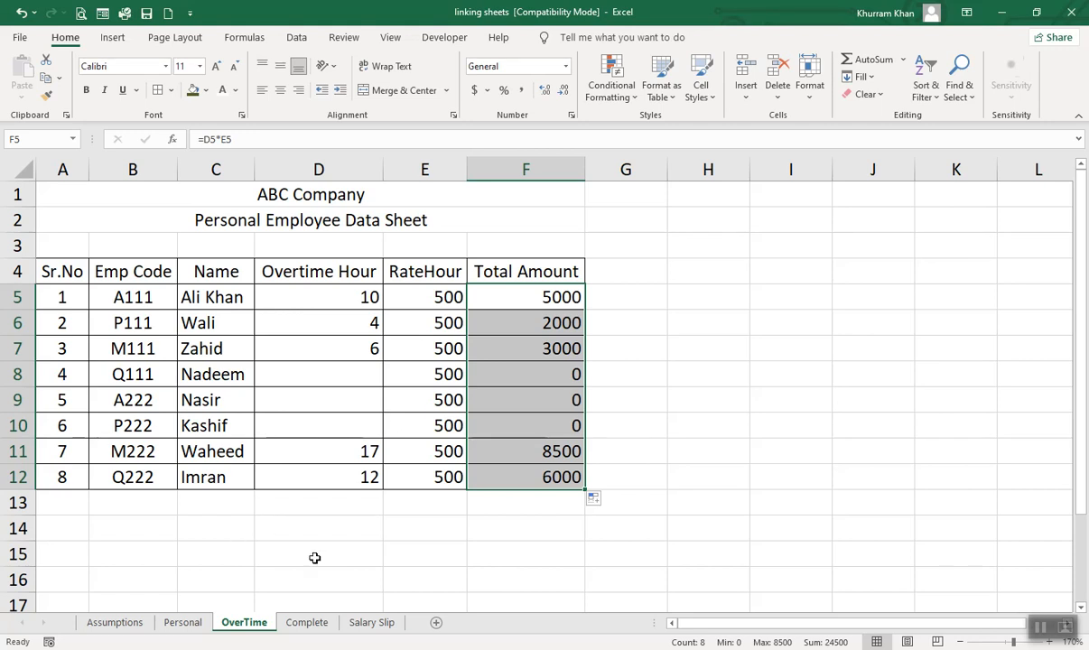
Link the first Emp Code cell, B5, on the Complete sheet to the Personal sheet with the formula =Personal!B5
click(307, 622)
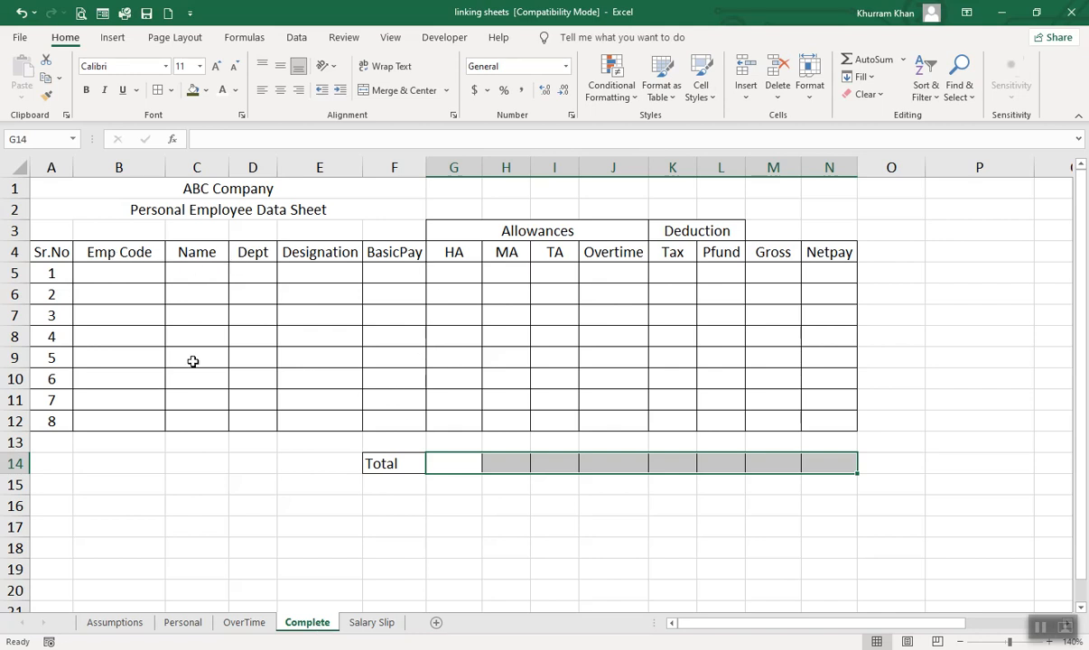
click(183, 622)
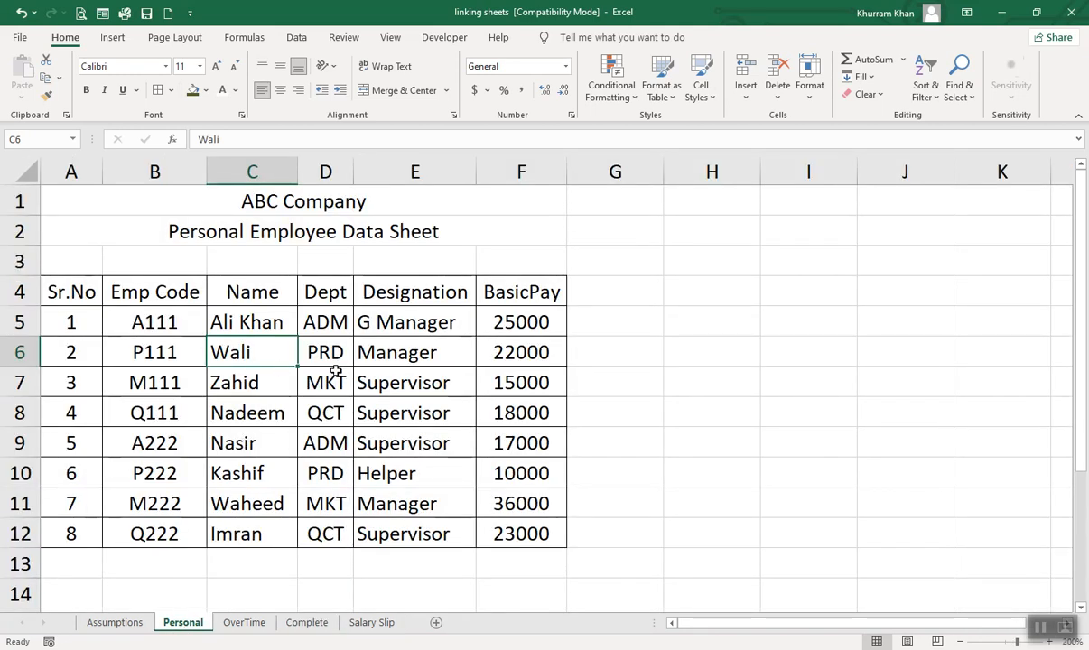
click(319, 625)
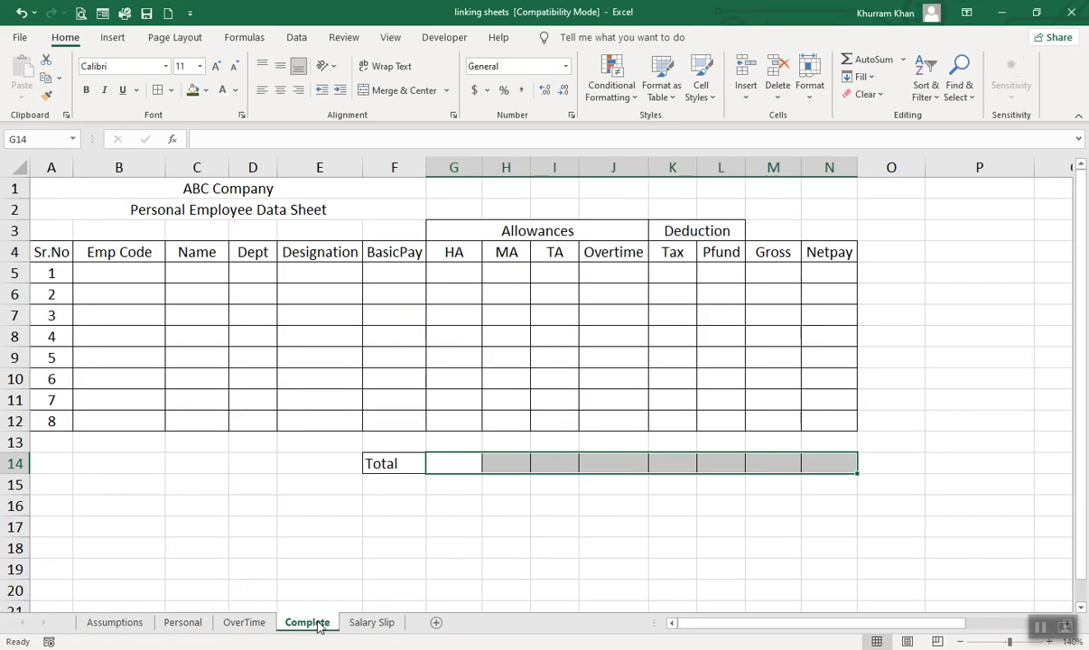
click(134, 278)
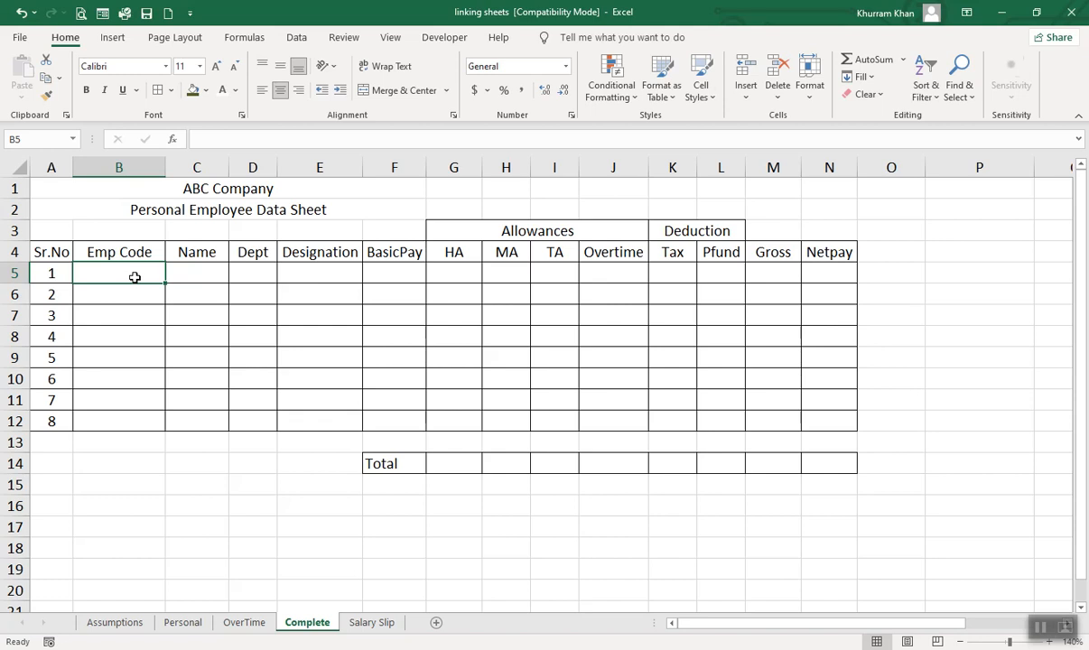
text(=)
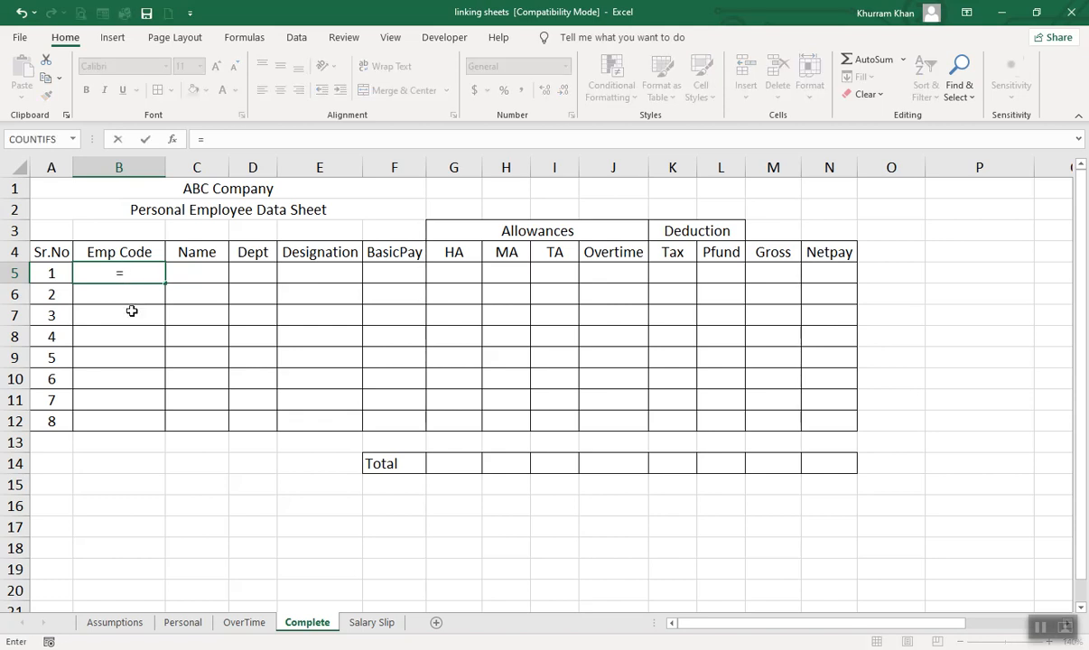
click(185, 623)
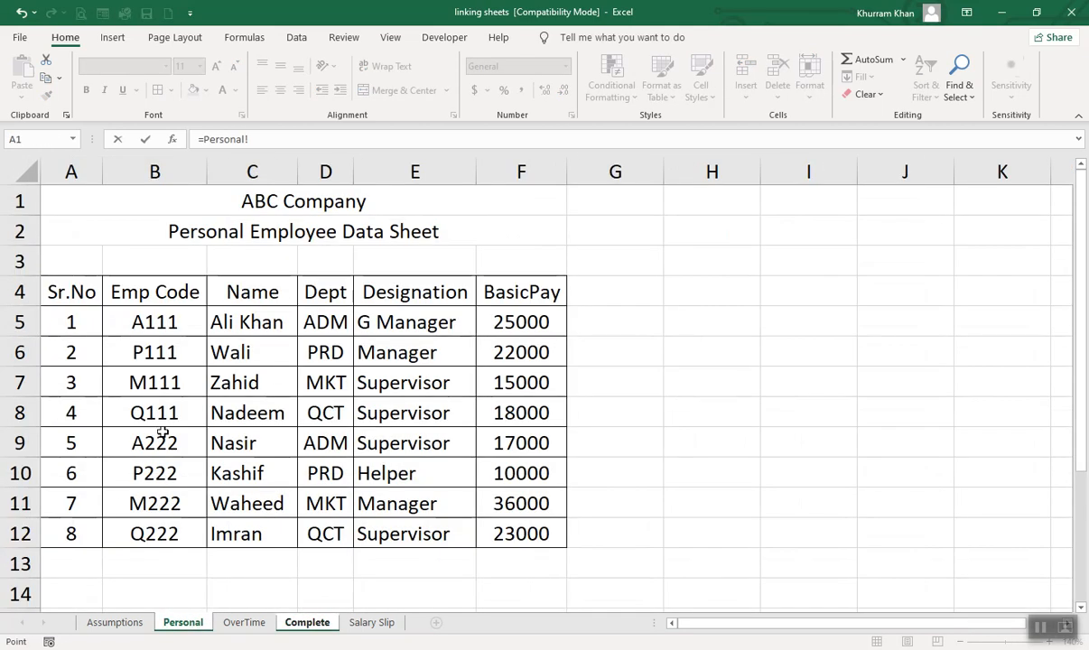
click(164, 318)
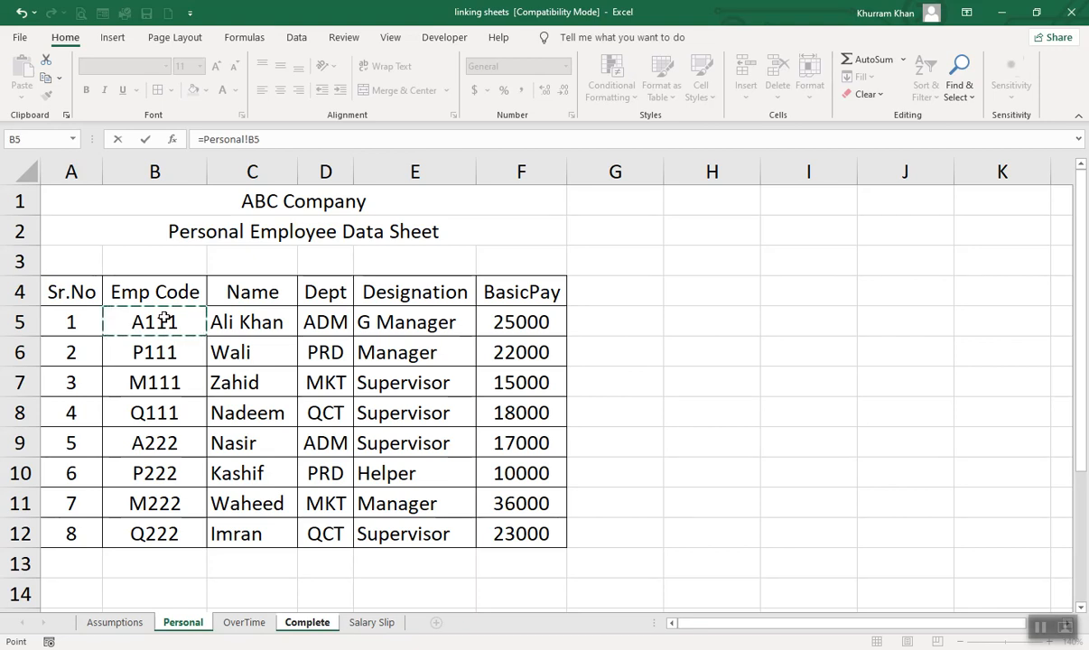
key(Return)
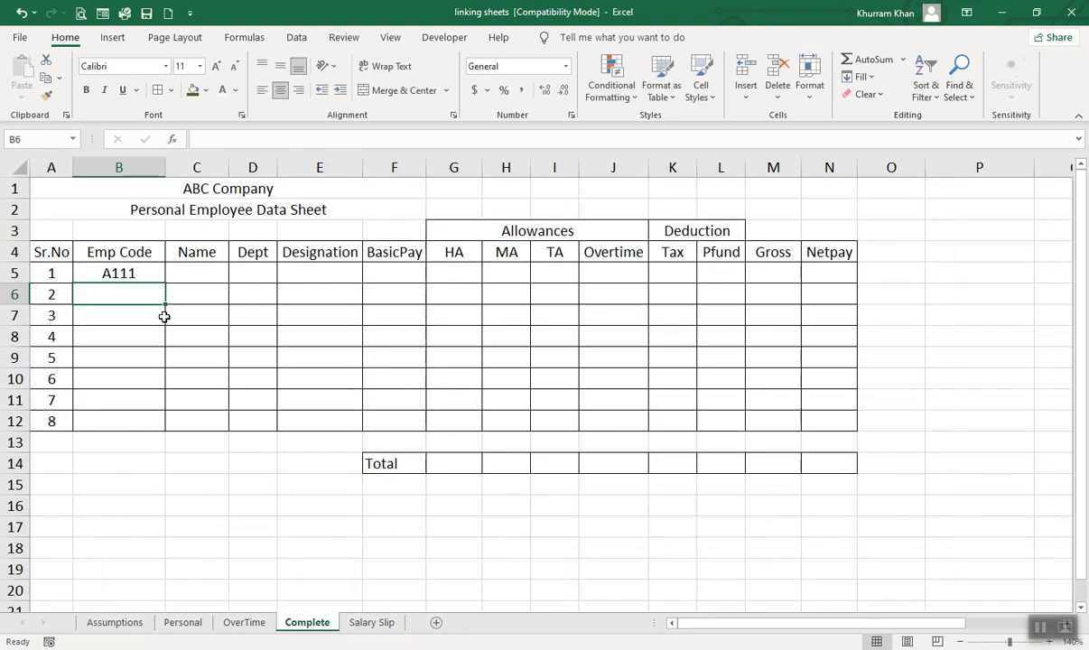
Fill the B5 link across and down to F12 on the Complete sheet and compare the data with the Personal sheet
click(131, 275)
double_click(131, 273)
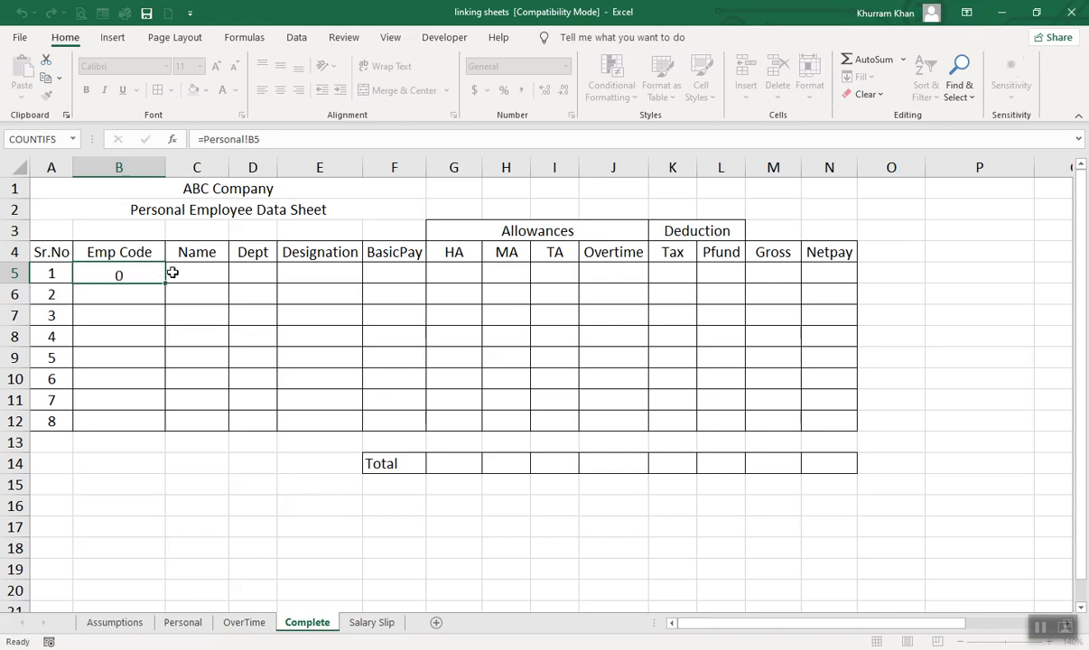
key(Return)
click(152, 274)
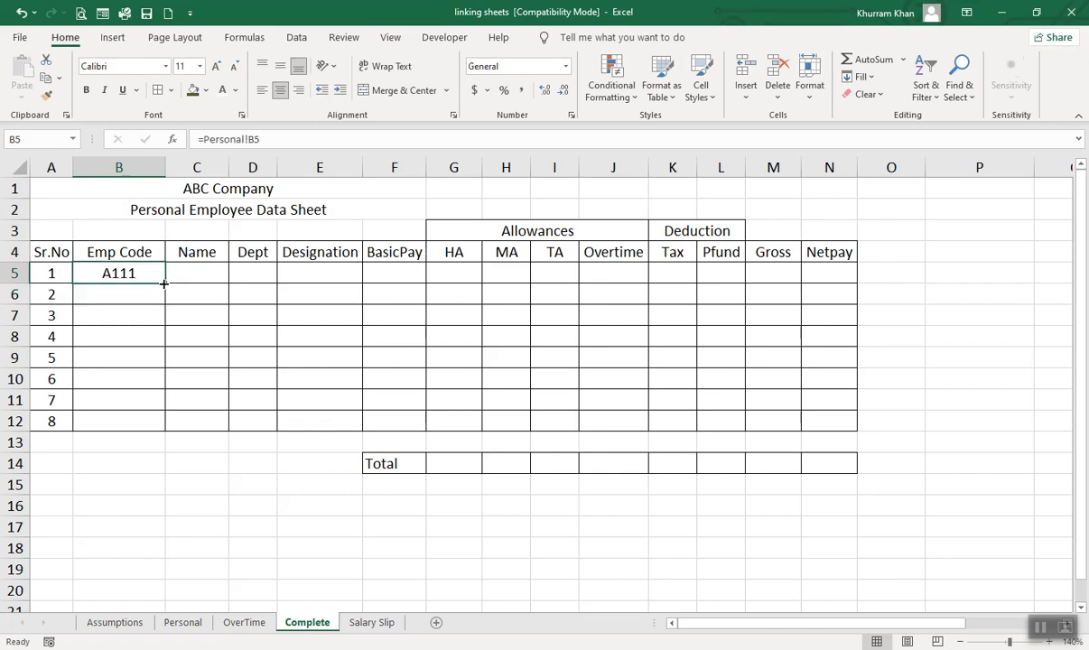
drag(167, 283, 397, 413)
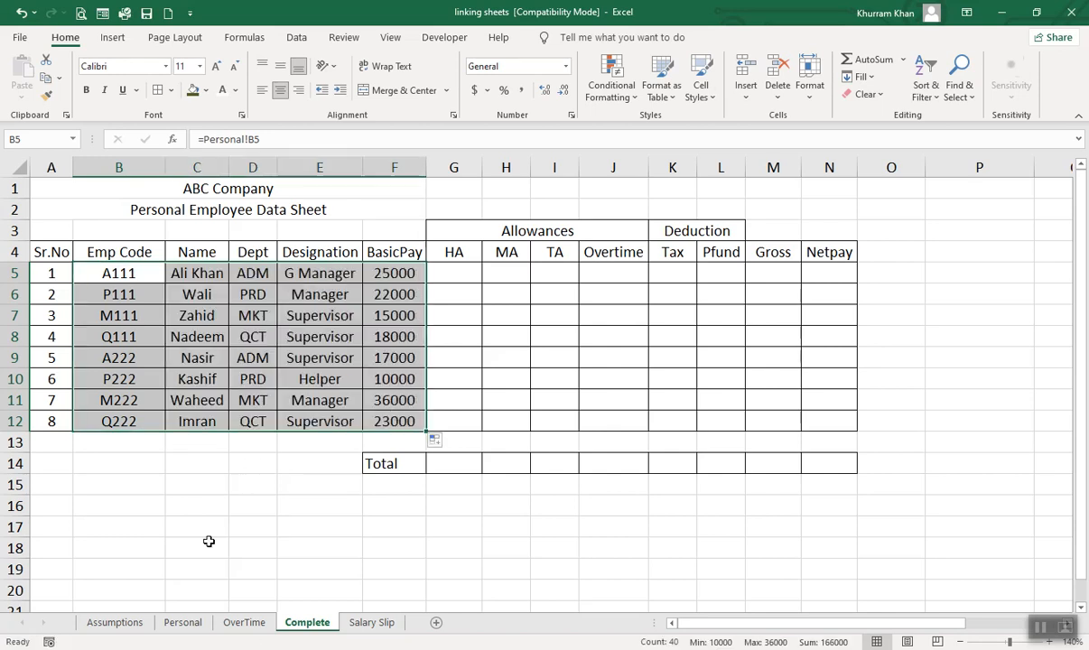
click(182, 623)
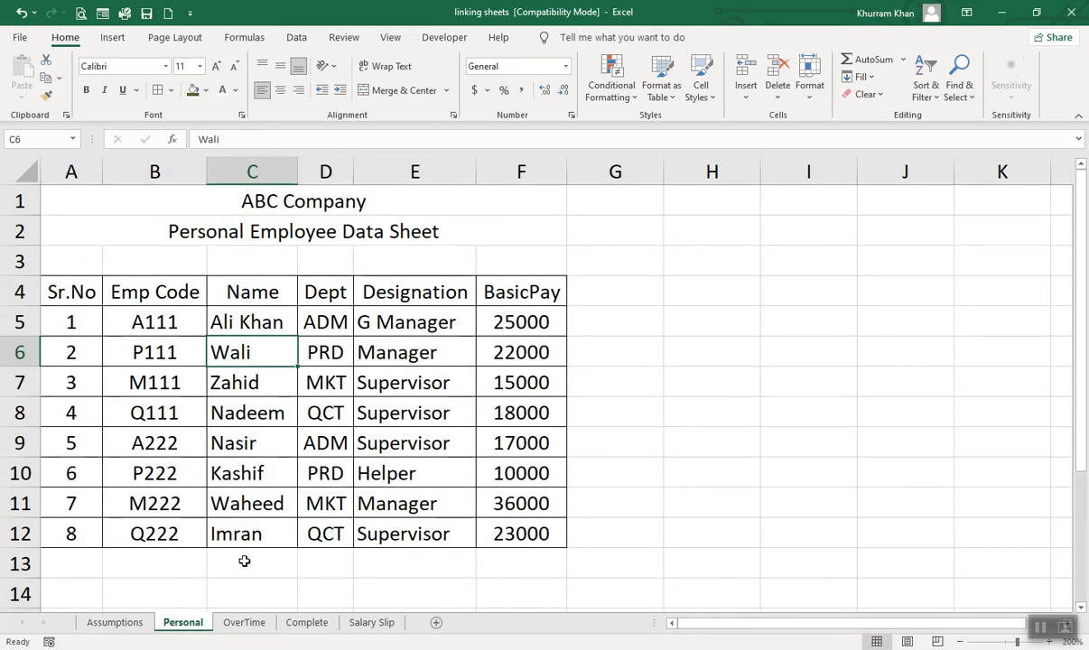
click(306, 624)
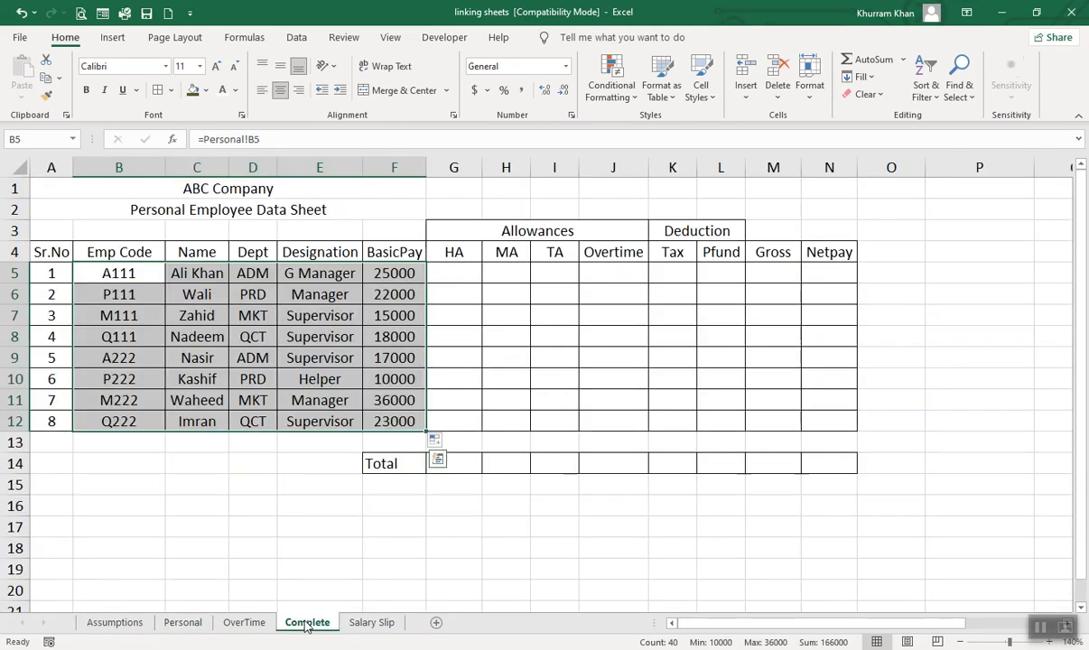
Calculate the first house allowance in G5 of the Complete sheet with the formula =F5*Assumptions!C5
click(455, 271)
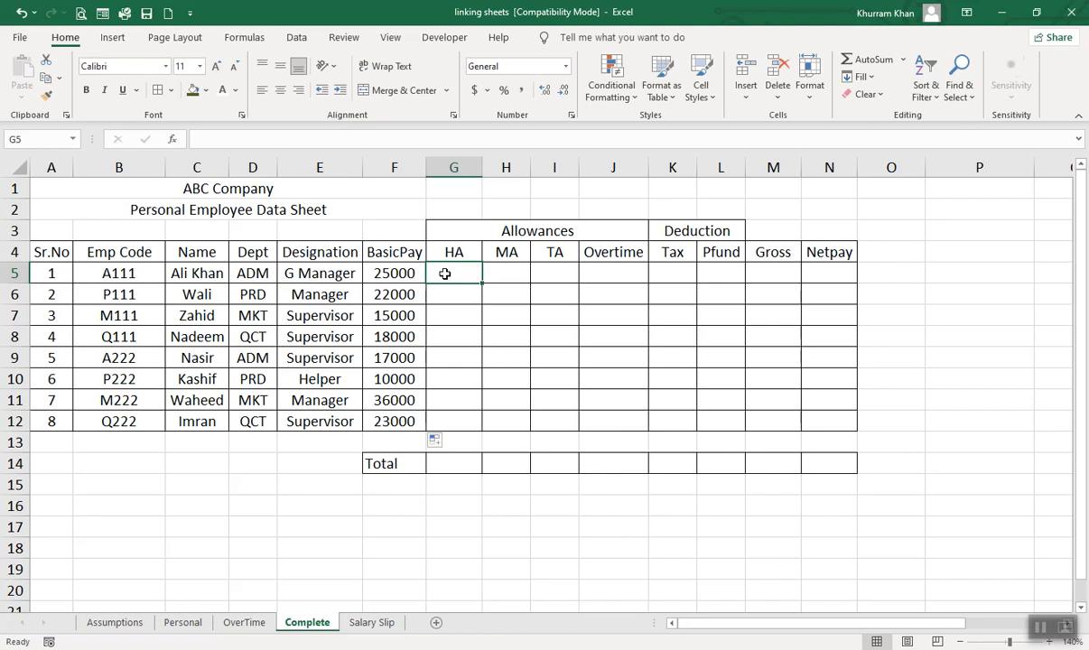
text(=)
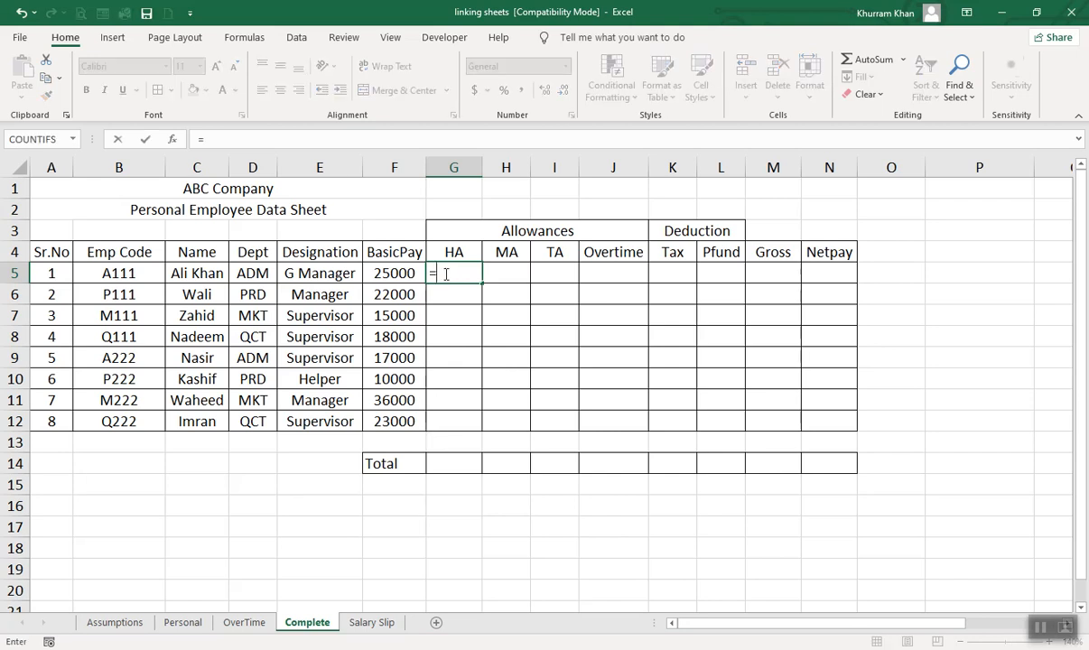
click(400, 273)
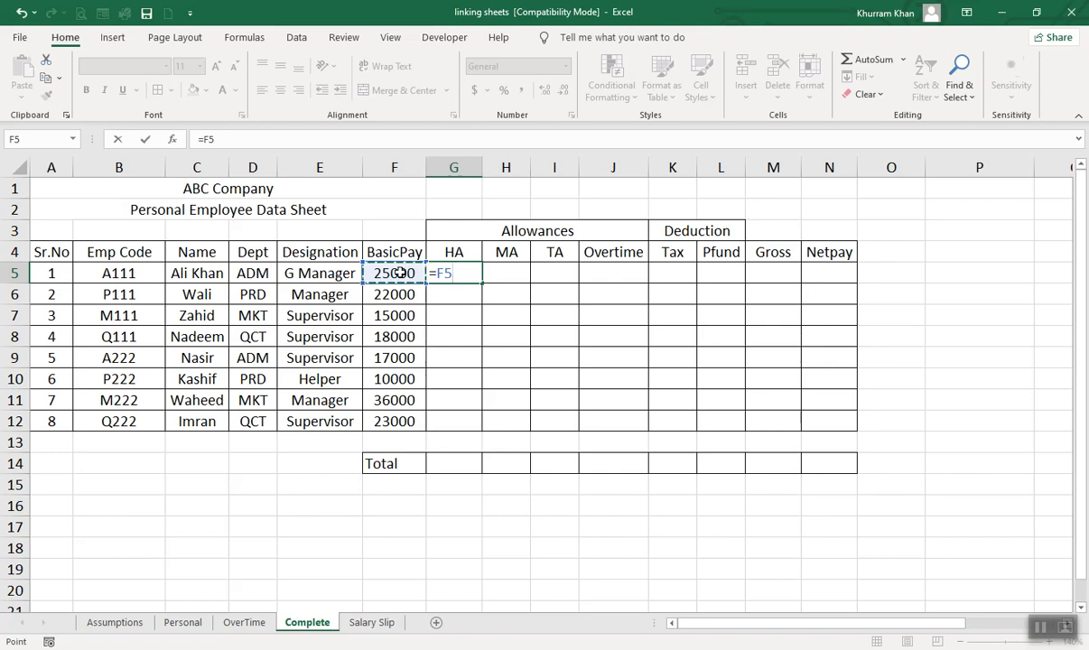
text(*)
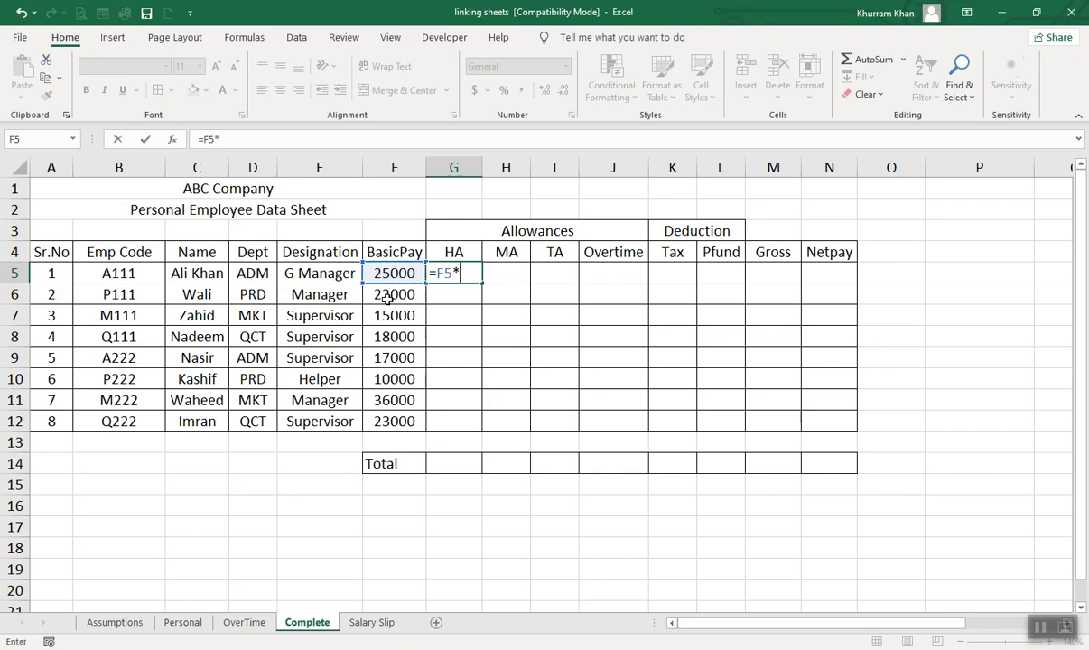
click(127, 625)
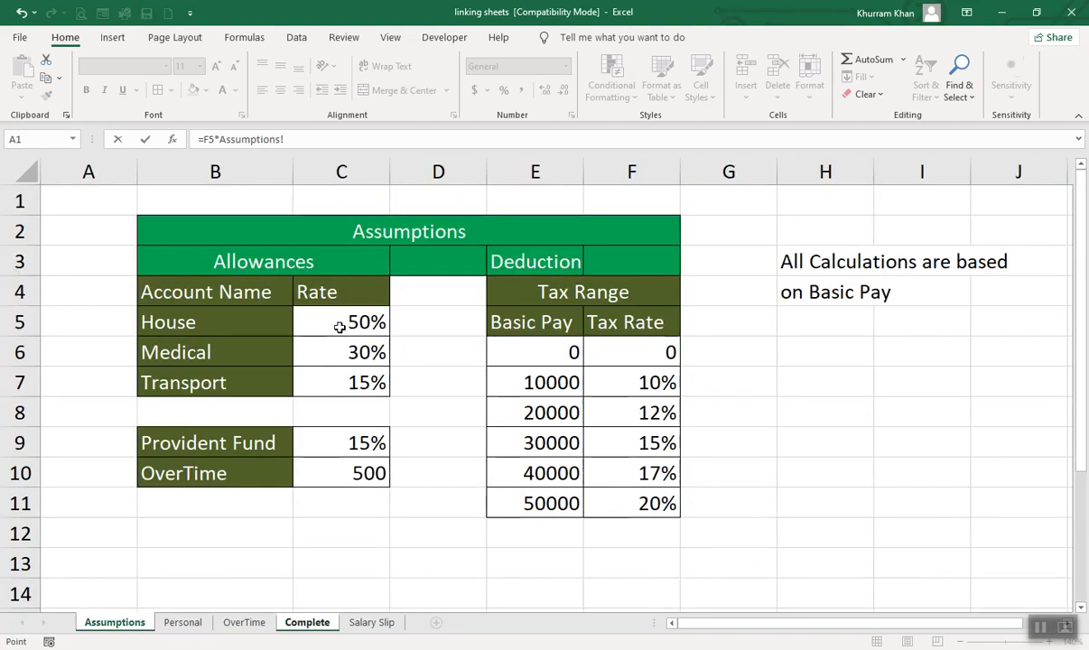
click(341, 327)
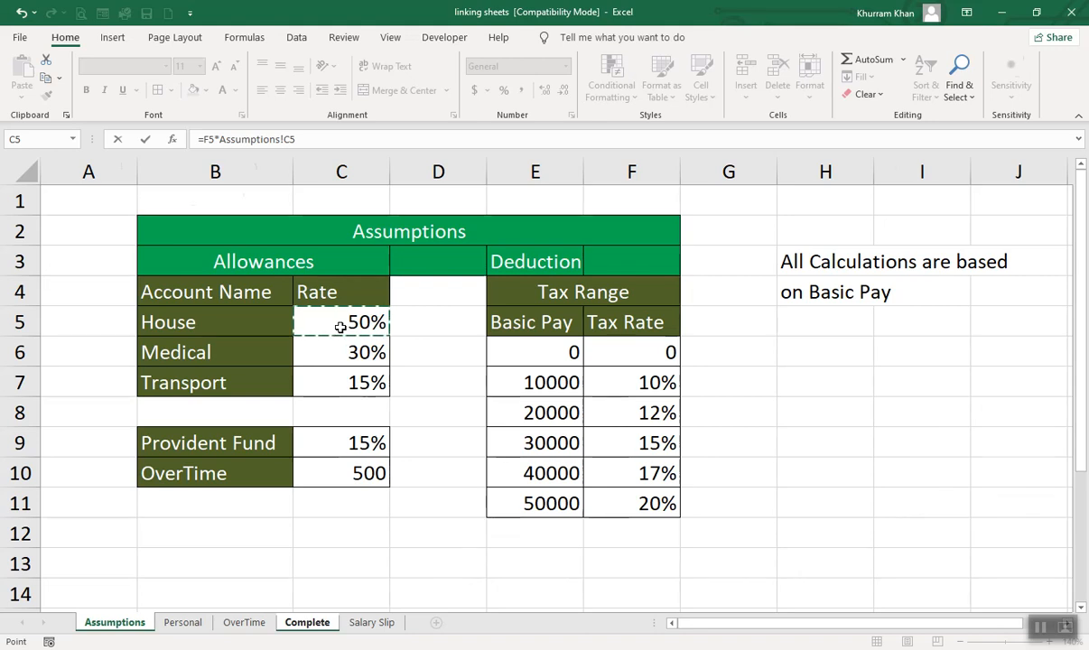
key(Return)
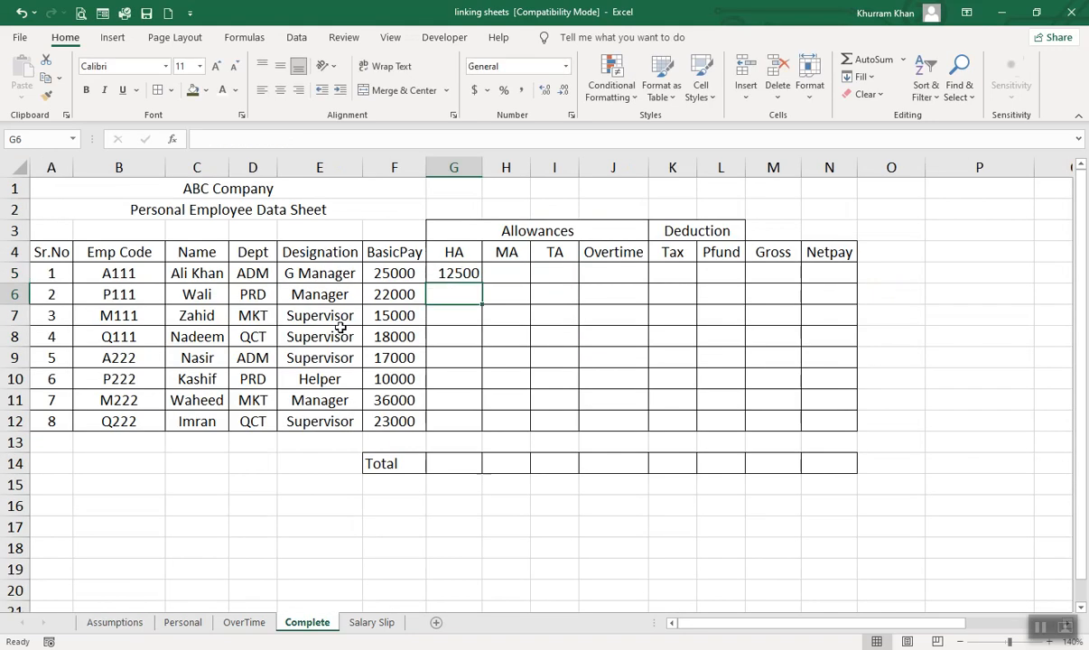
Make the rate reference in G5 absolute as =F5*Assumptions!$C$5 and fill the HA formula down to G12
double_click(466, 274)
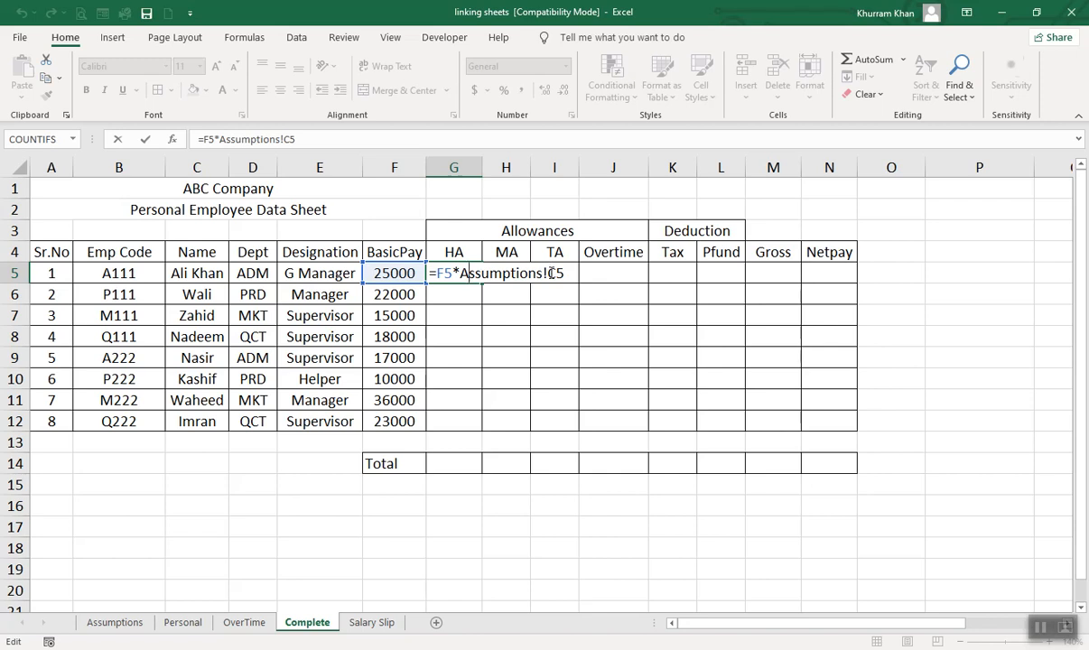
drag(547, 273, 566, 275)
key(F4)
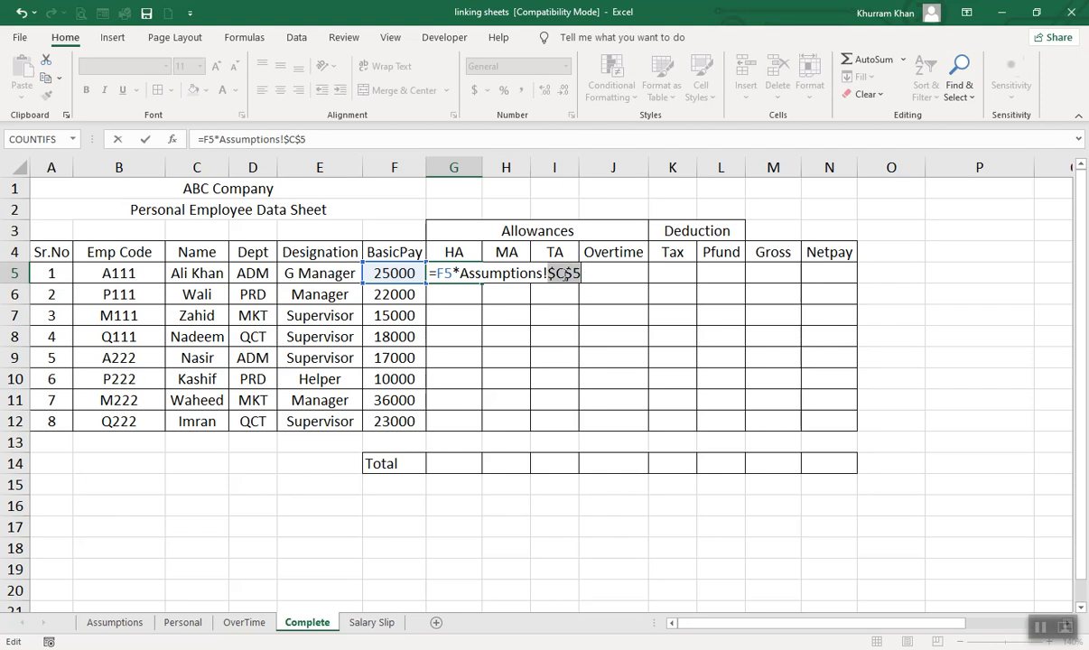
key(Return)
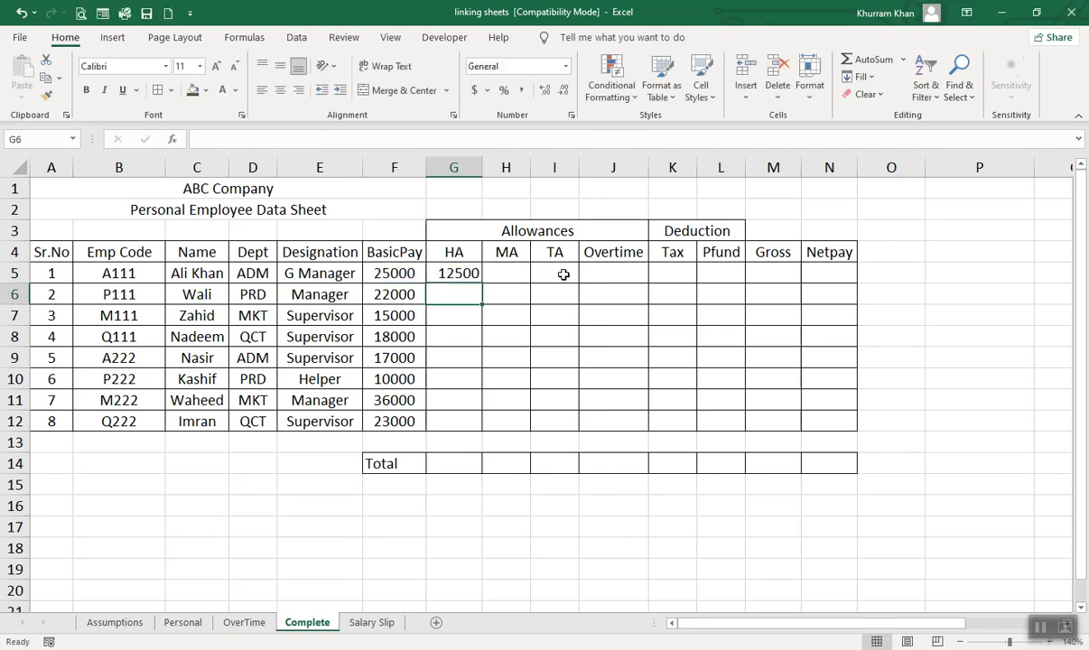
click(466, 273)
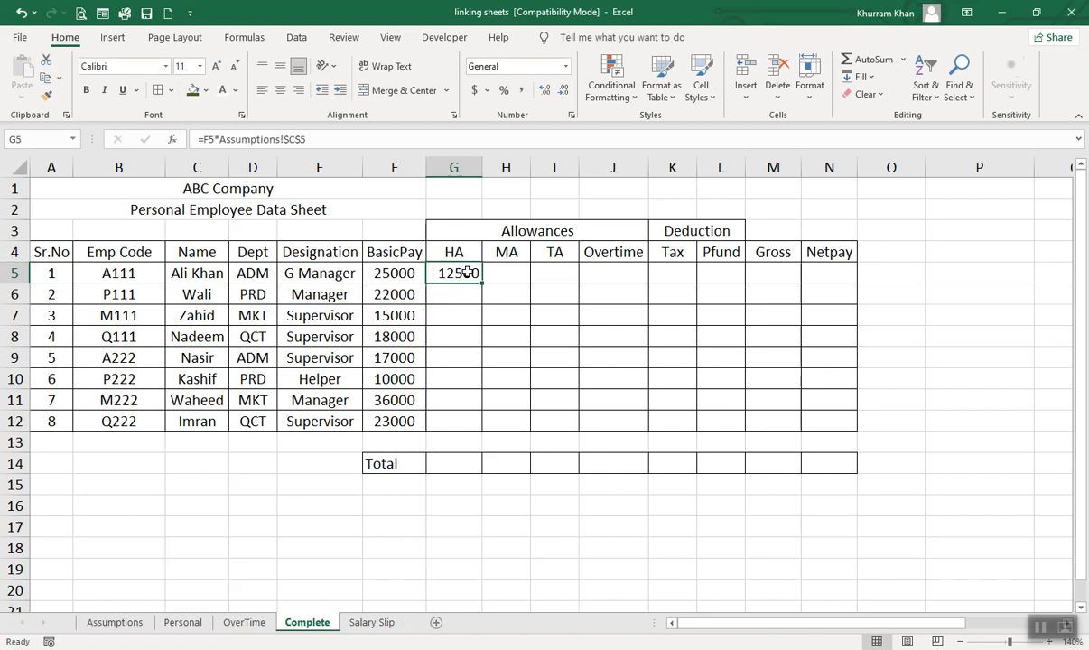
drag(483, 281, 485, 426)
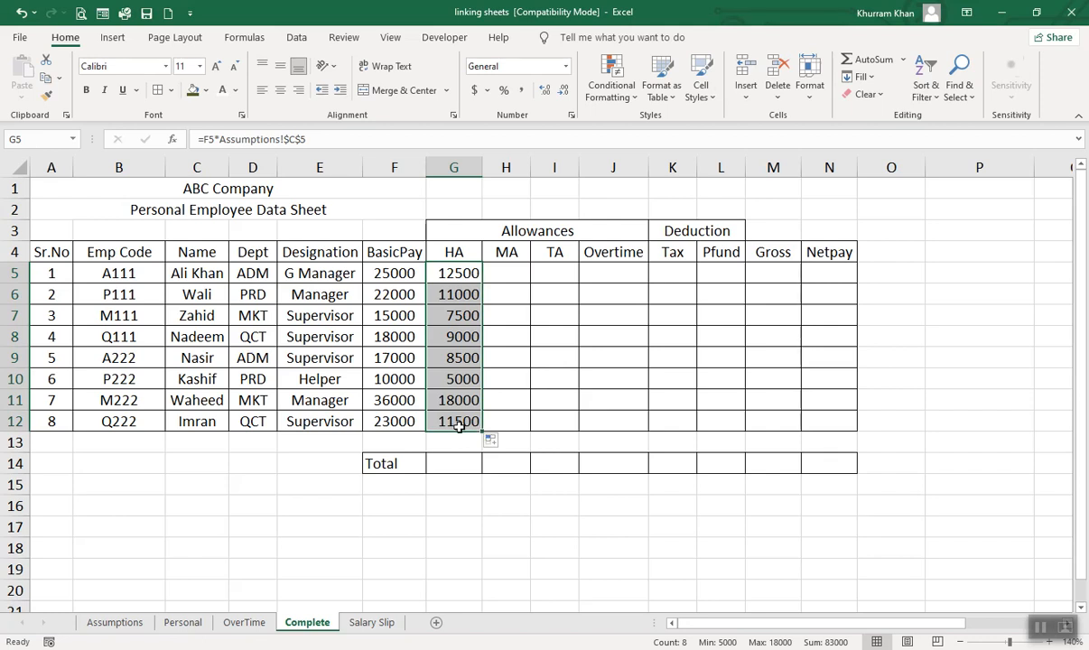
Link the first MA cell, H5, on the Complete sheet to the medical rate with the formula =Assumptions!C6
click(503, 273)
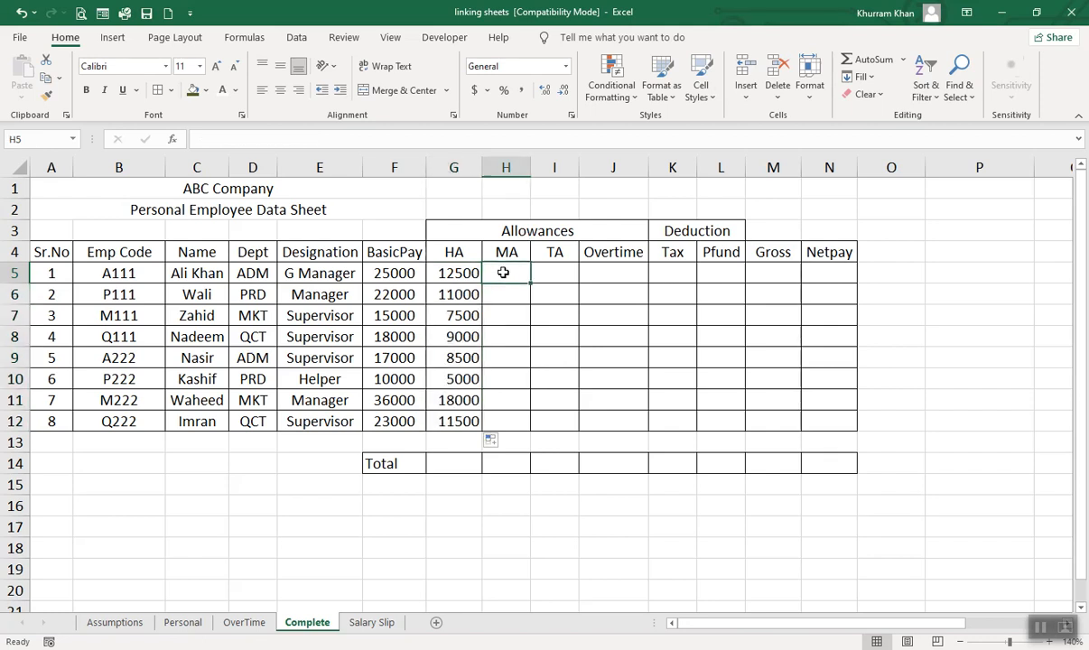
text(=)
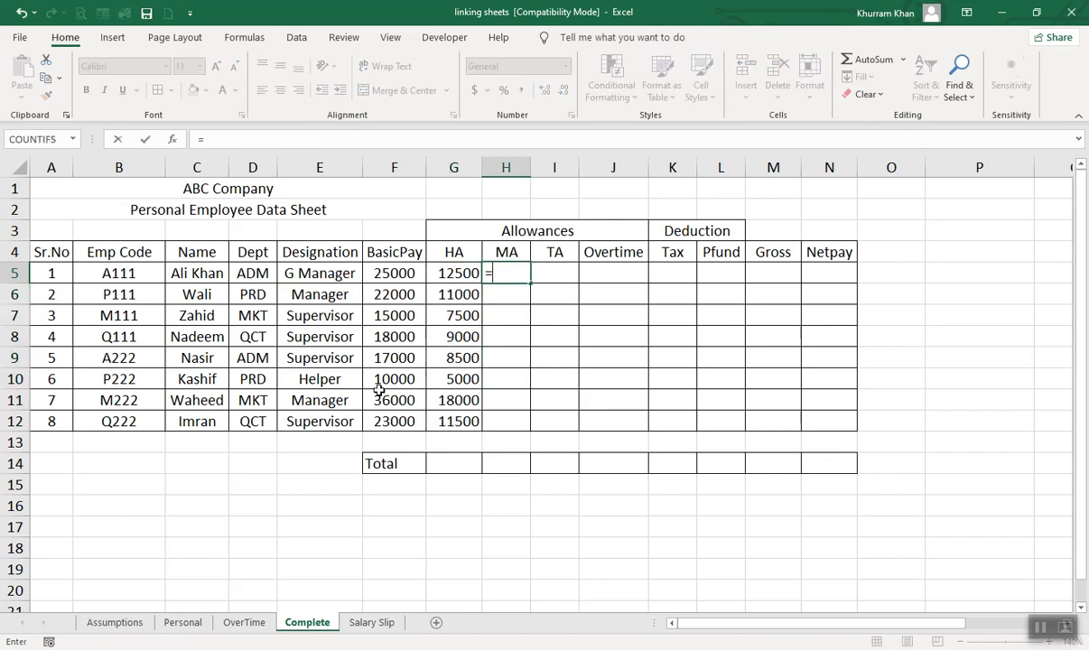
click(122, 623)
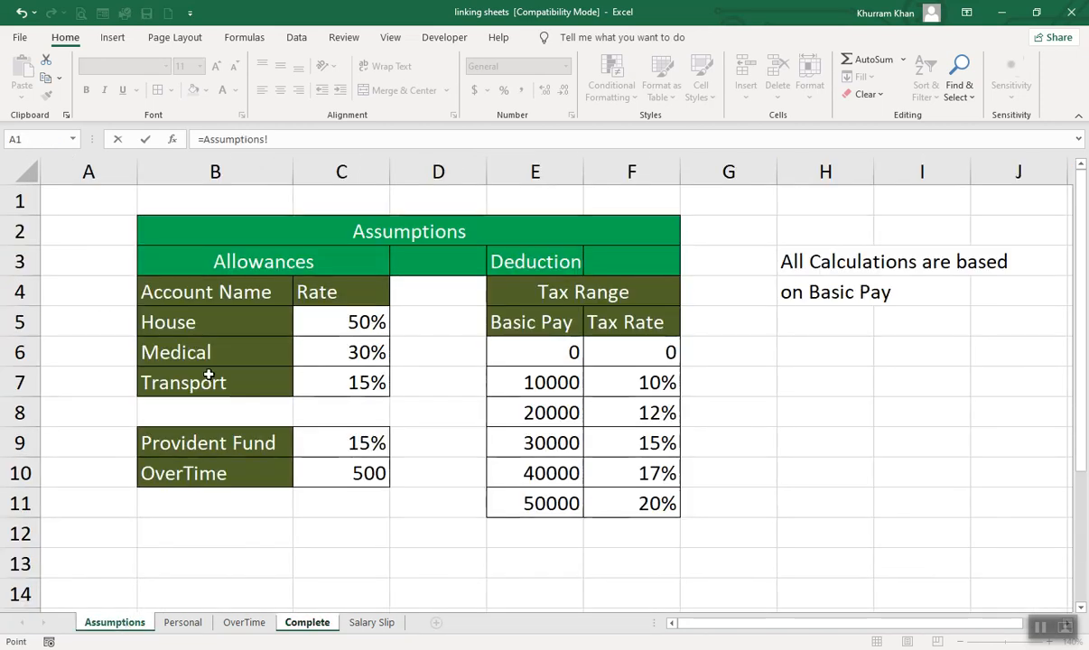
click(355, 353)
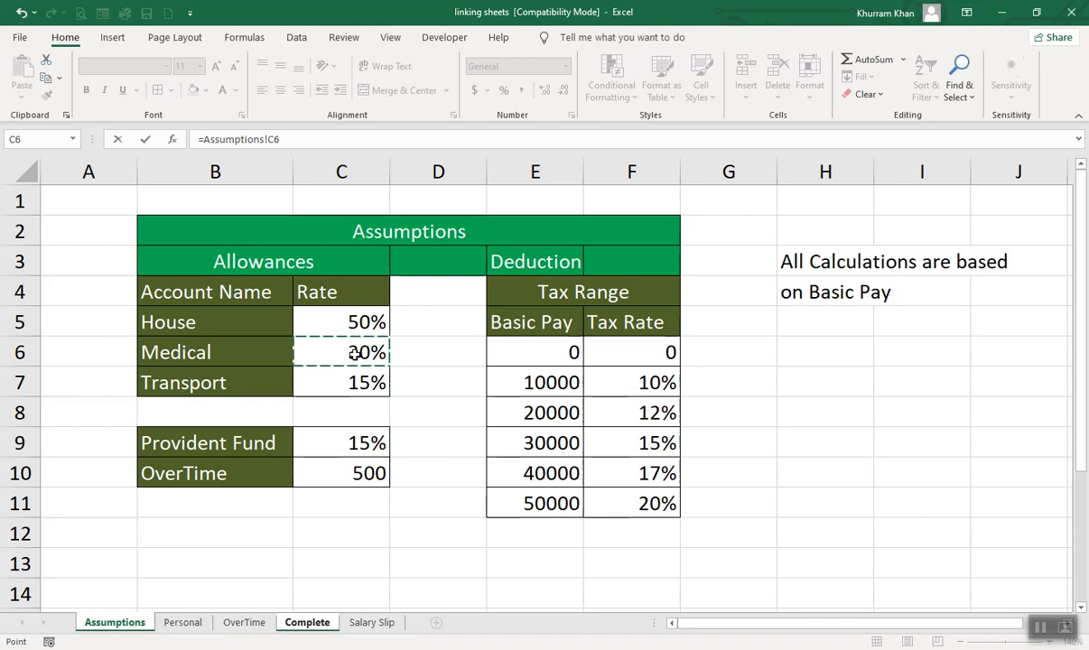
key(Return)
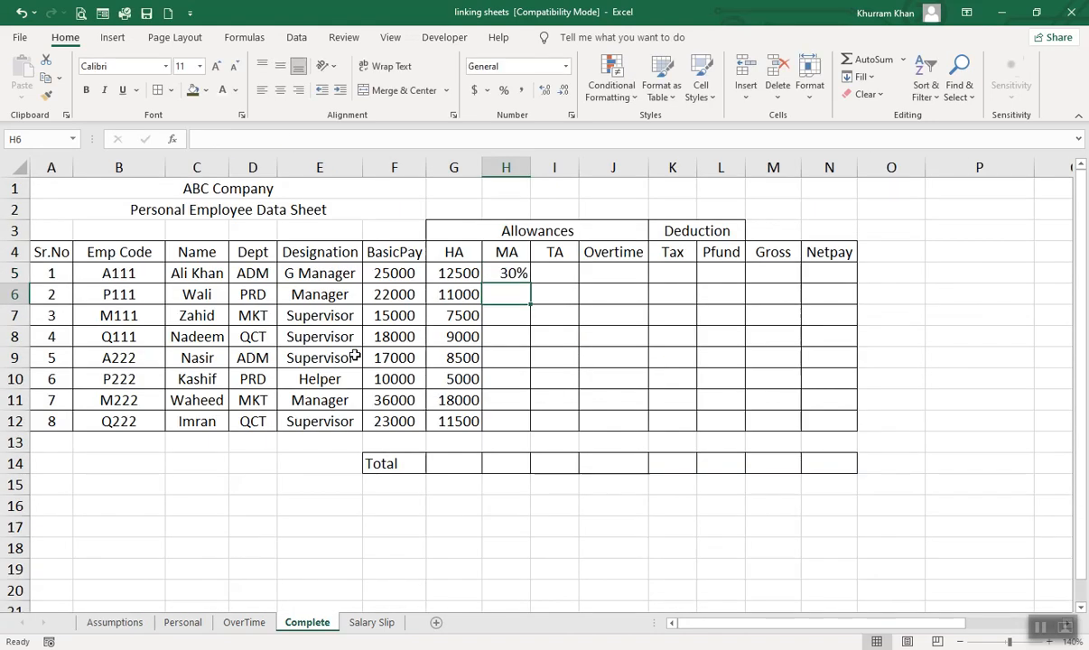
Change the MA formula in H5 of the Complete sheet to =F5*Assumptions!$C$6
double_click(519, 275)
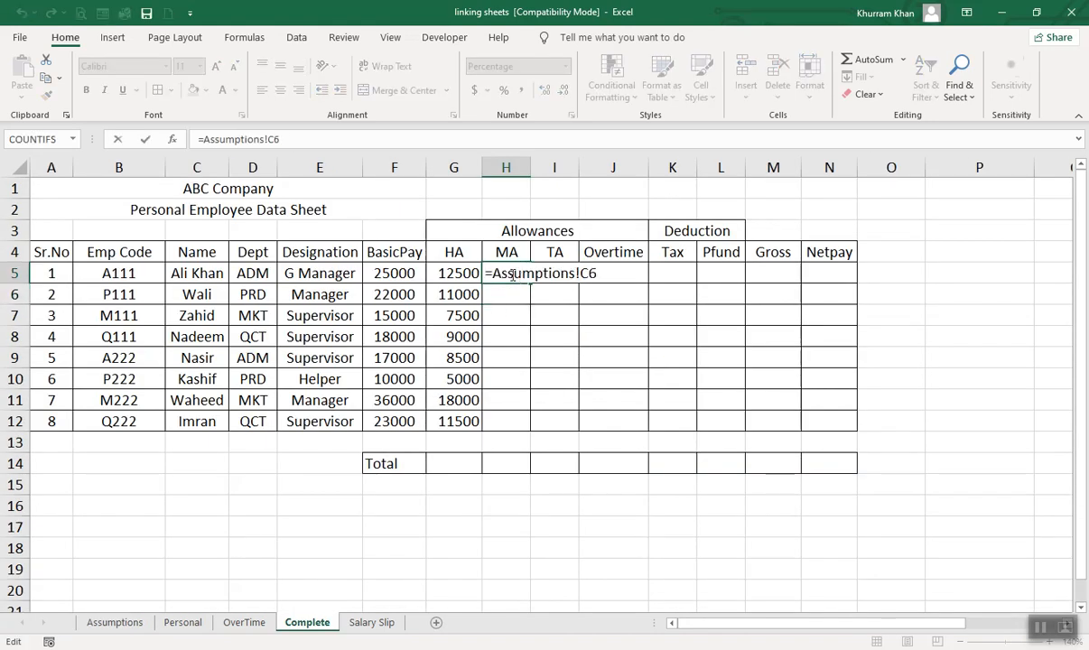
drag(582, 274, 596, 273)
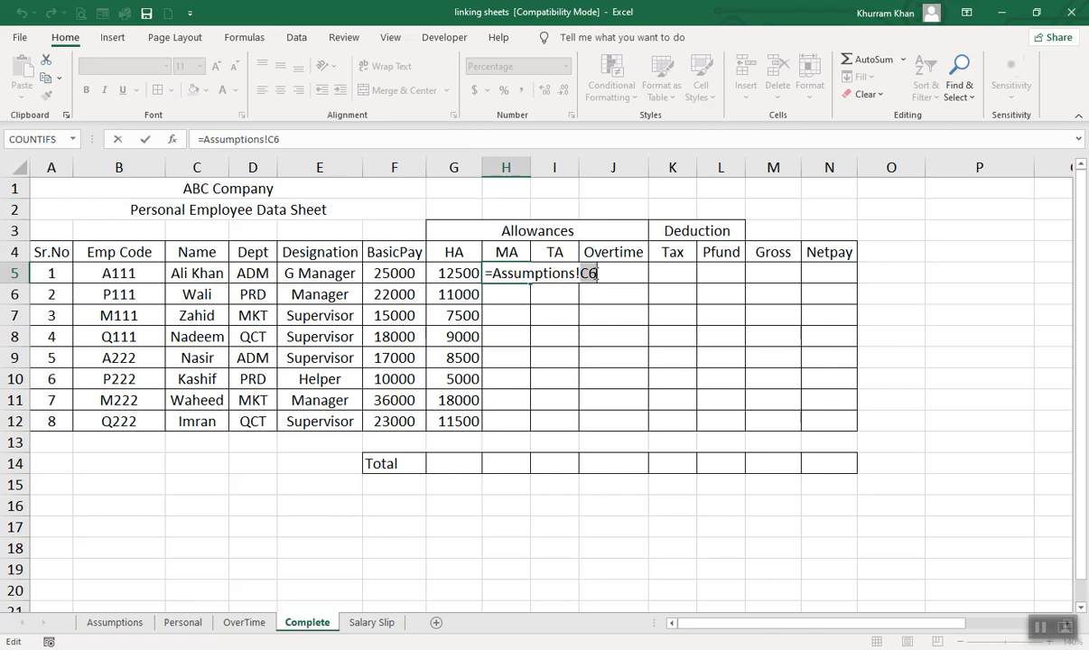
key(F4)
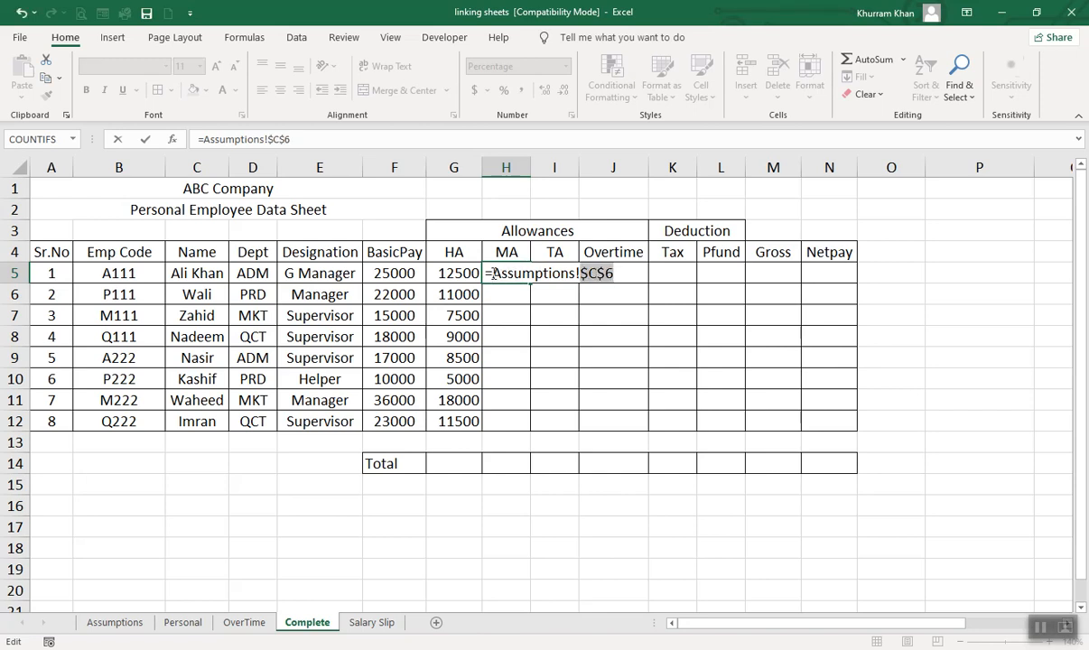
click(494, 274)
click(385, 272)
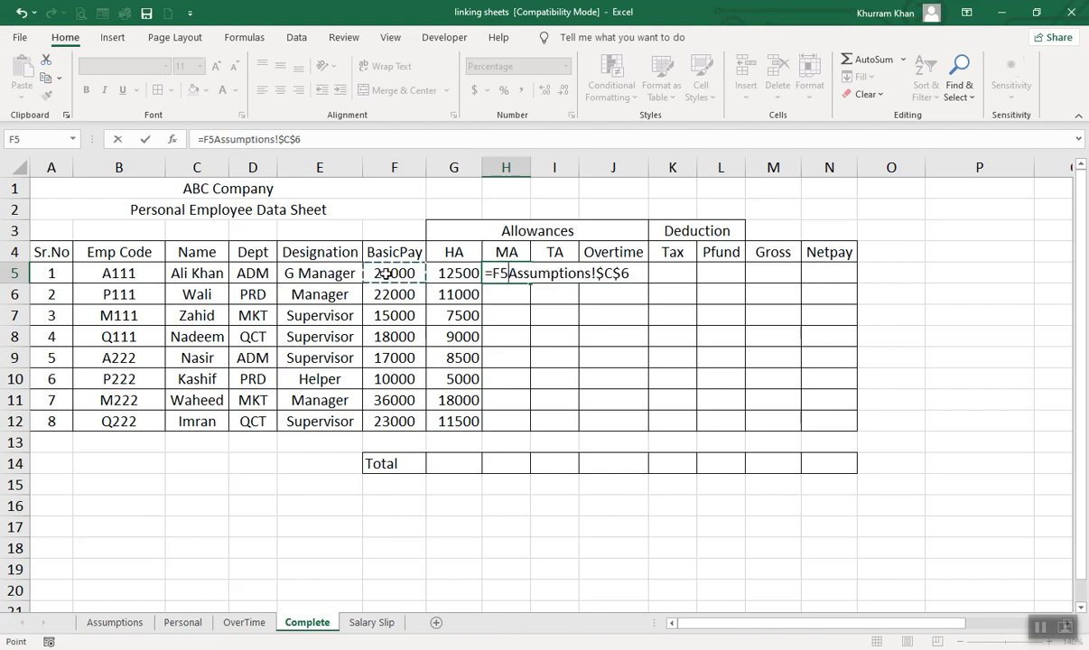
text(*)
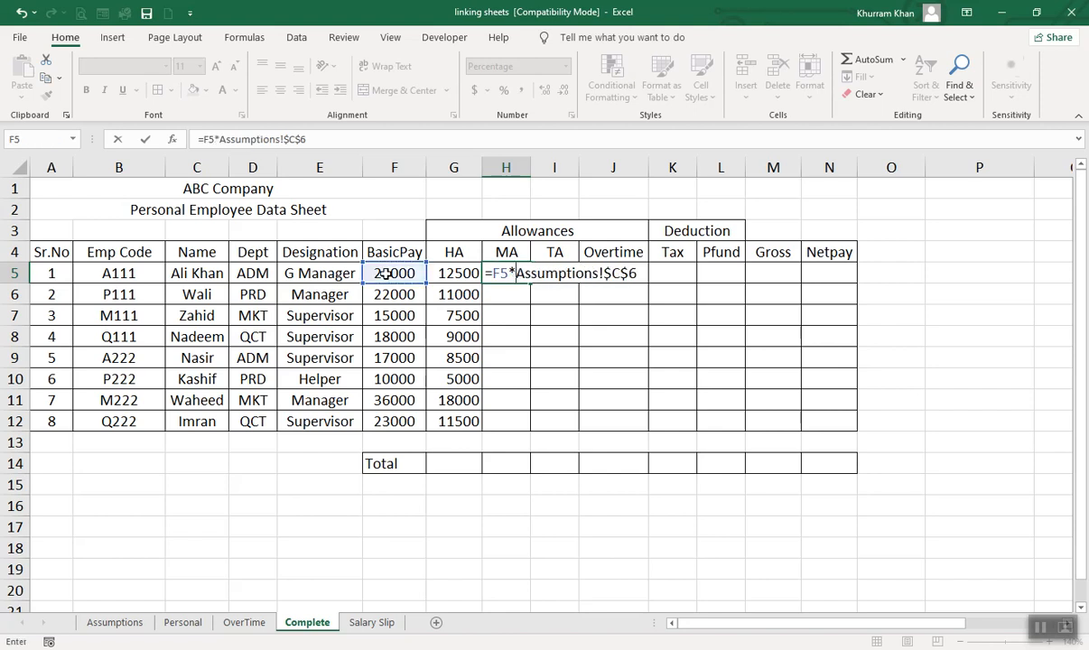
key(Return)
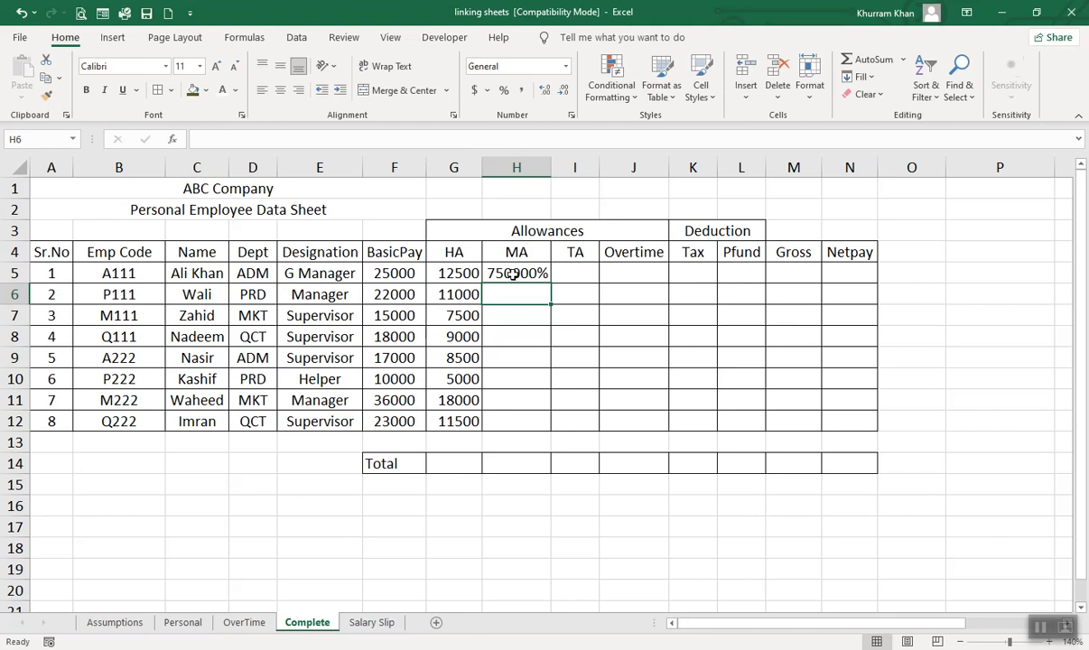
Set the number format of H5 to General and fill the MA formula down to H12
click(513, 274)
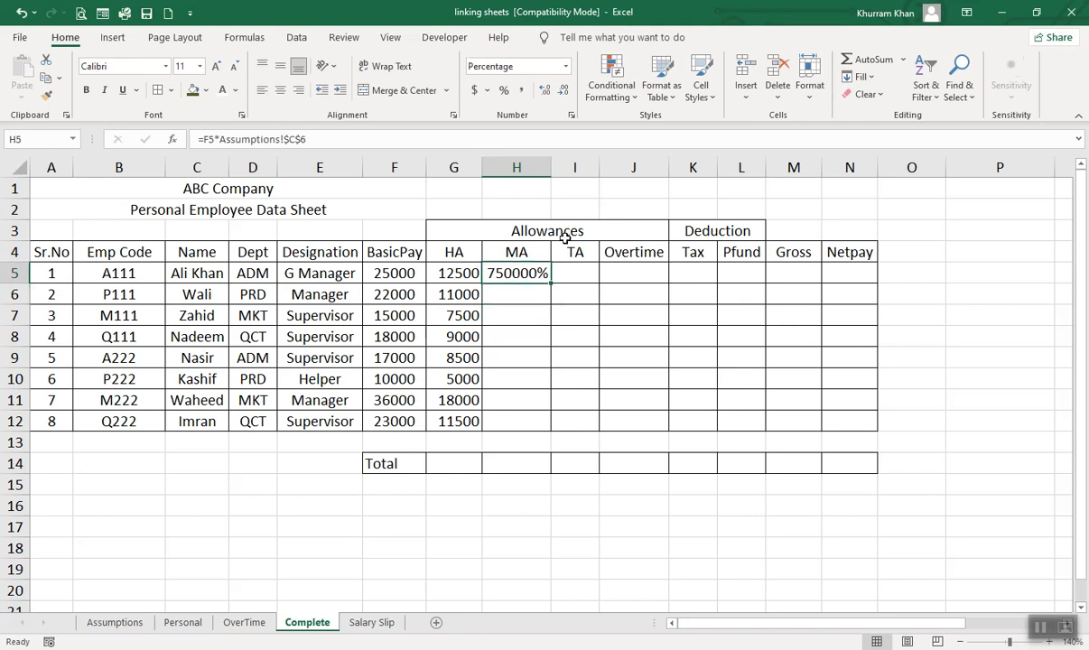
click(566, 66)
click(542, 93)
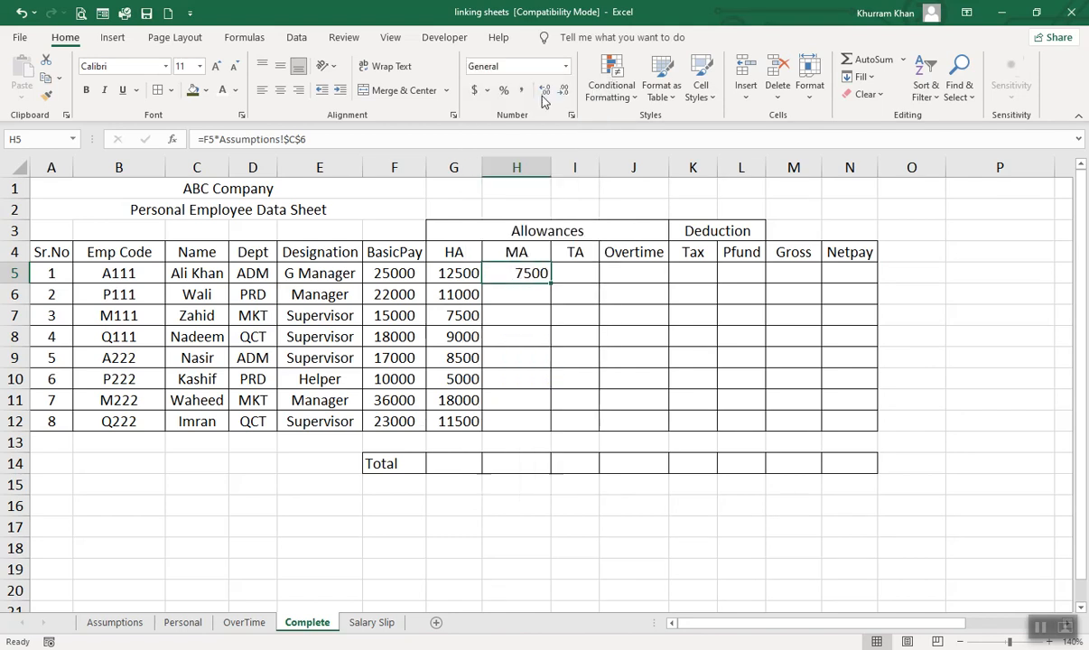
double_click(550, 283)
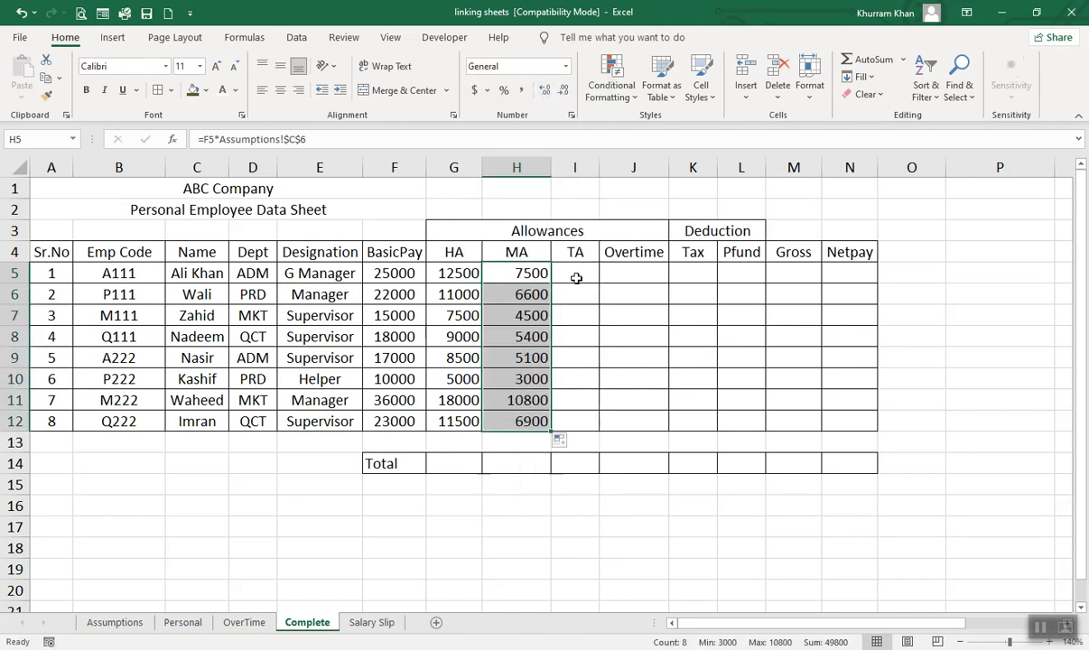
Calculate the transport allowance in I5 with =F5*Assumptions!$C$7 and fill the TA formula down to I12
click(576, 278)
text(=)
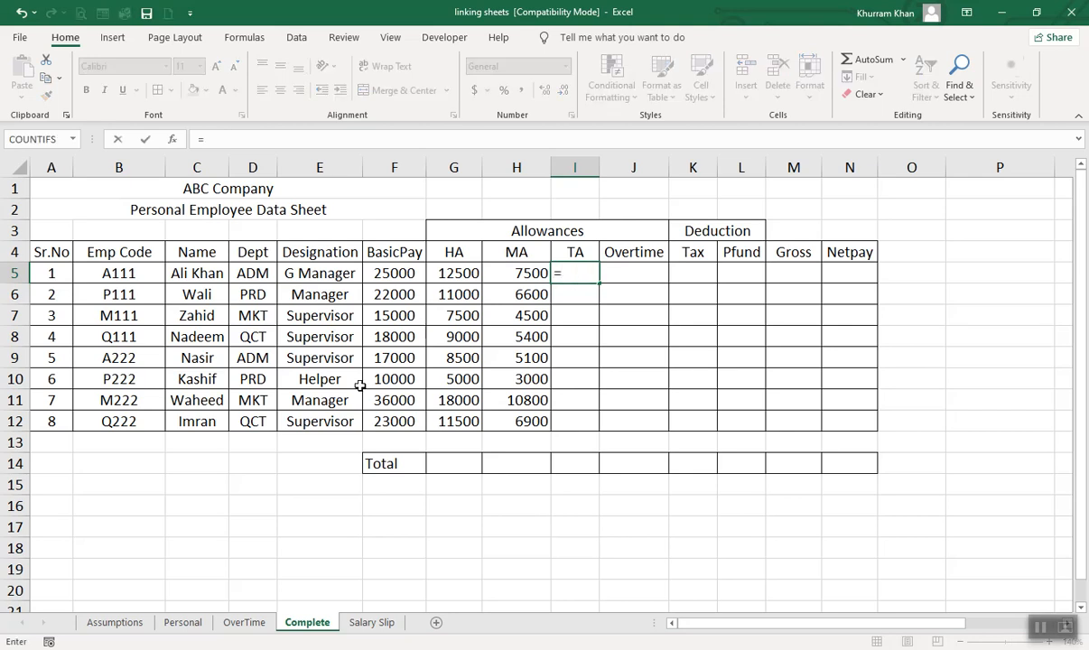
click(380, 273)
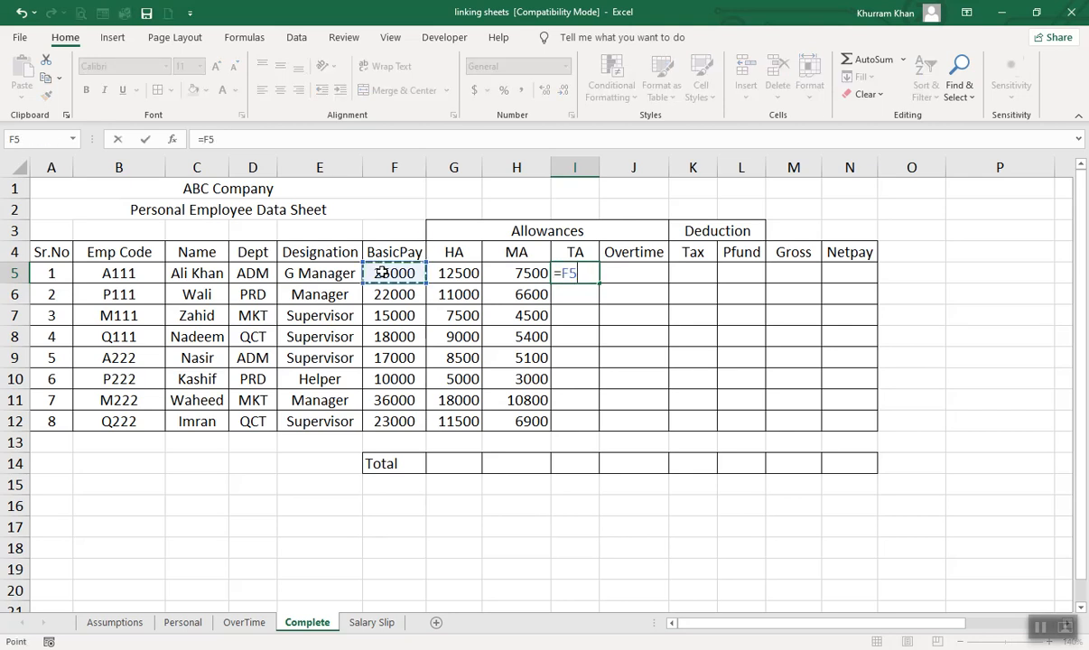
text(*)
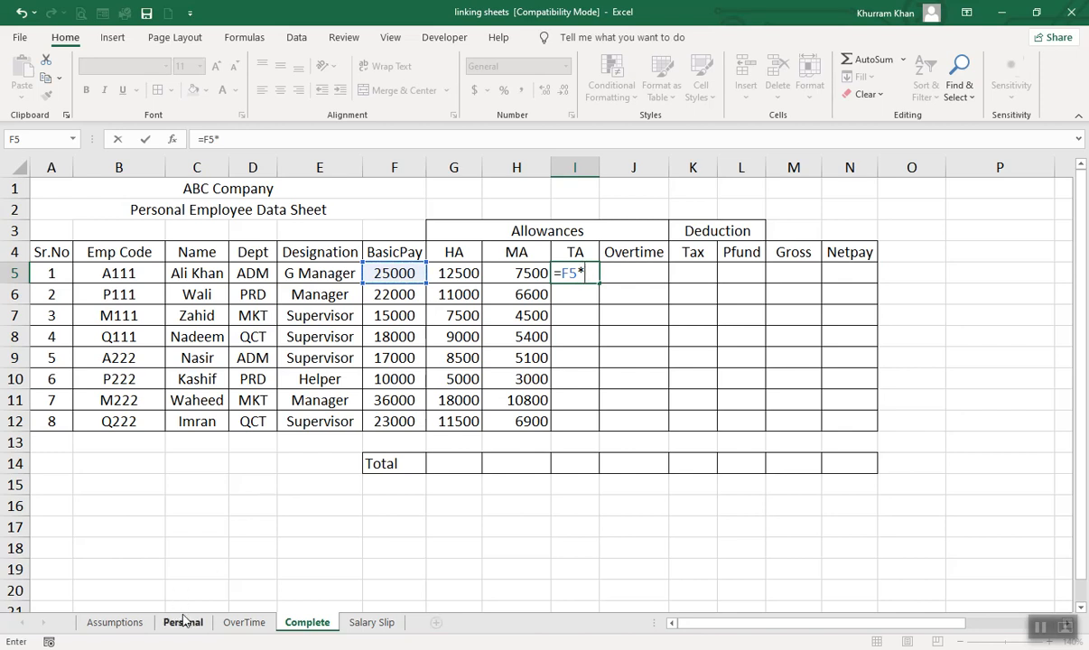
click(114, 623)
click(351, 386)
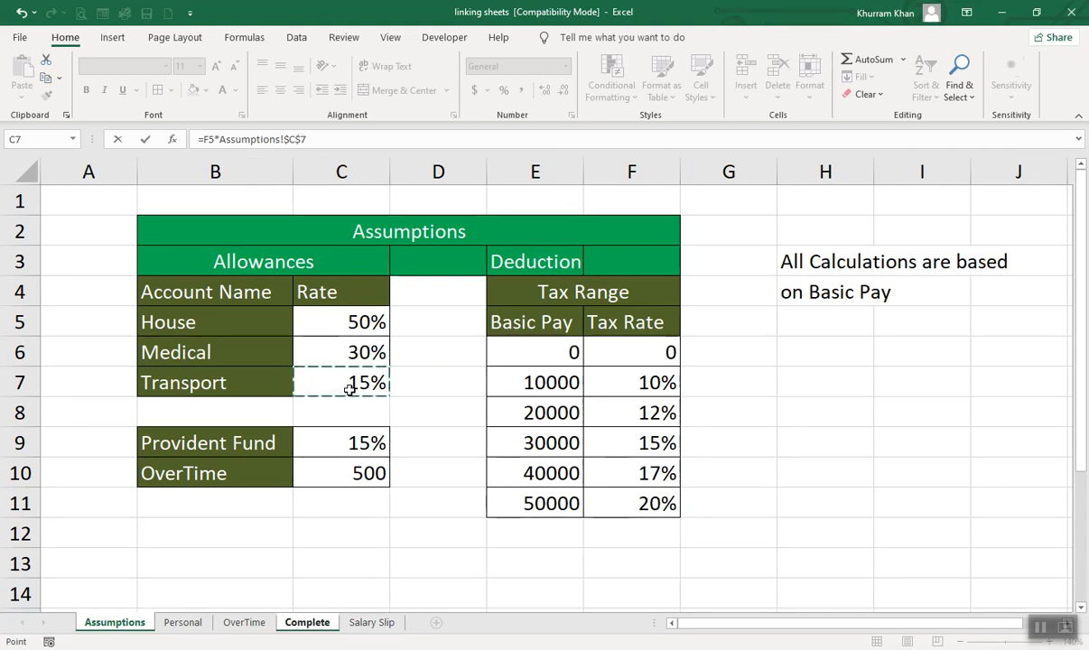
key(Return)
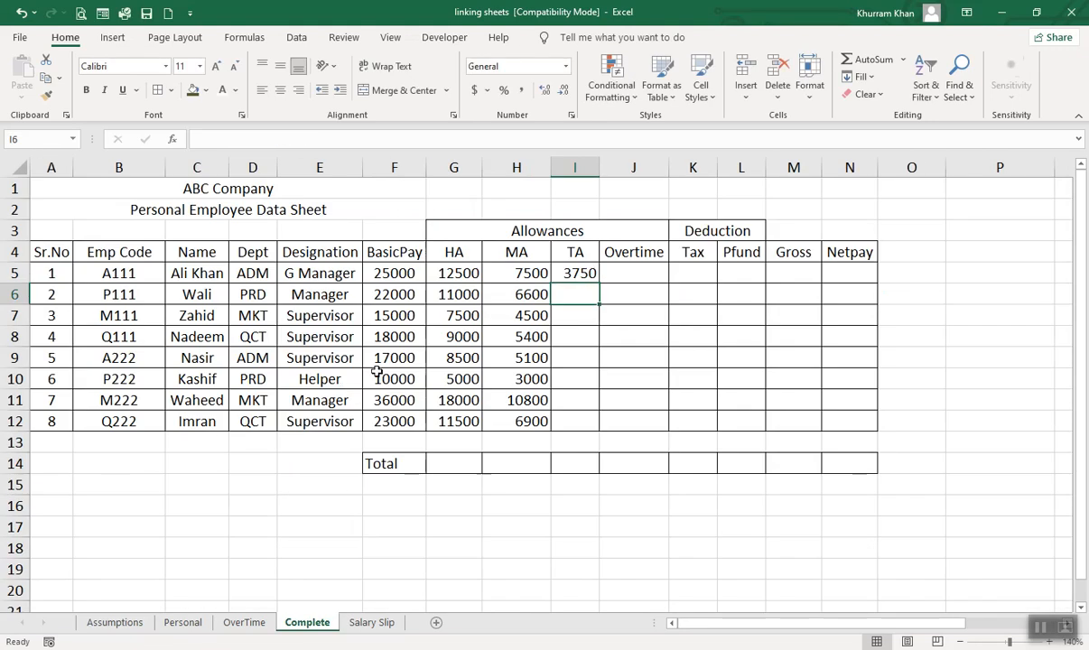
click(585, 275)
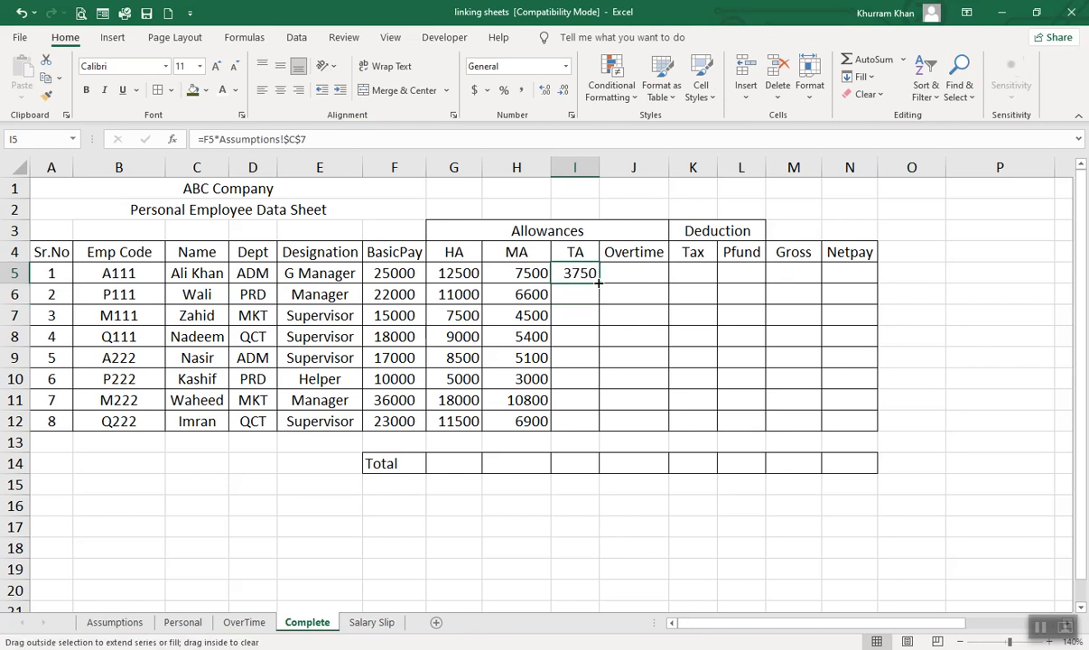
double_click(597, 282)
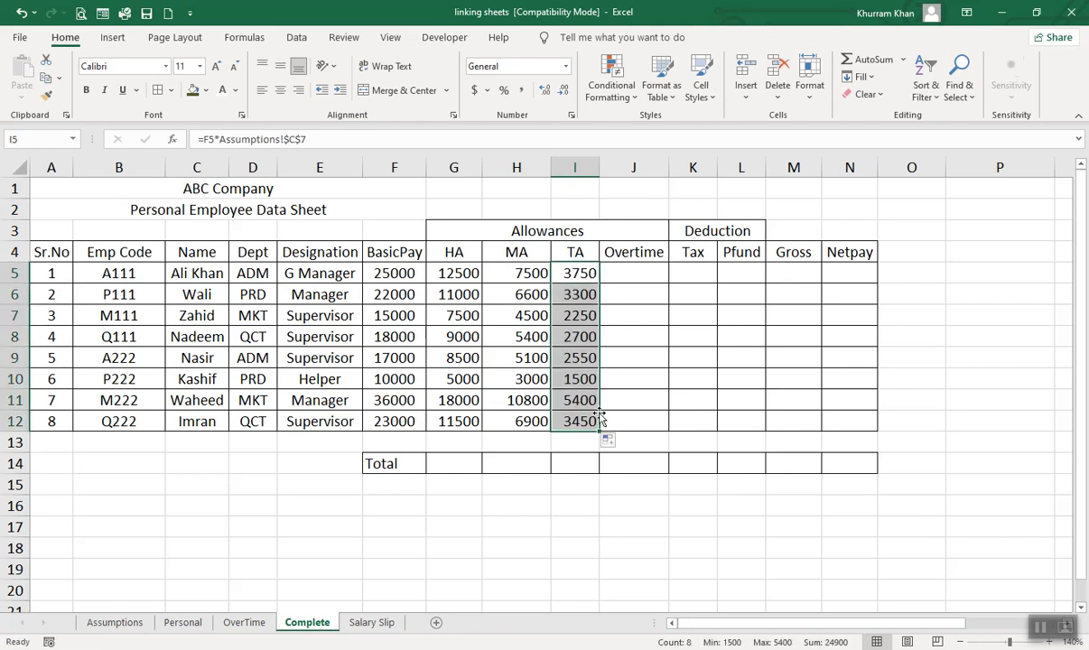
Begin a formula in J5, the first Overtime cell on the Complete sheet
click(650, 275)
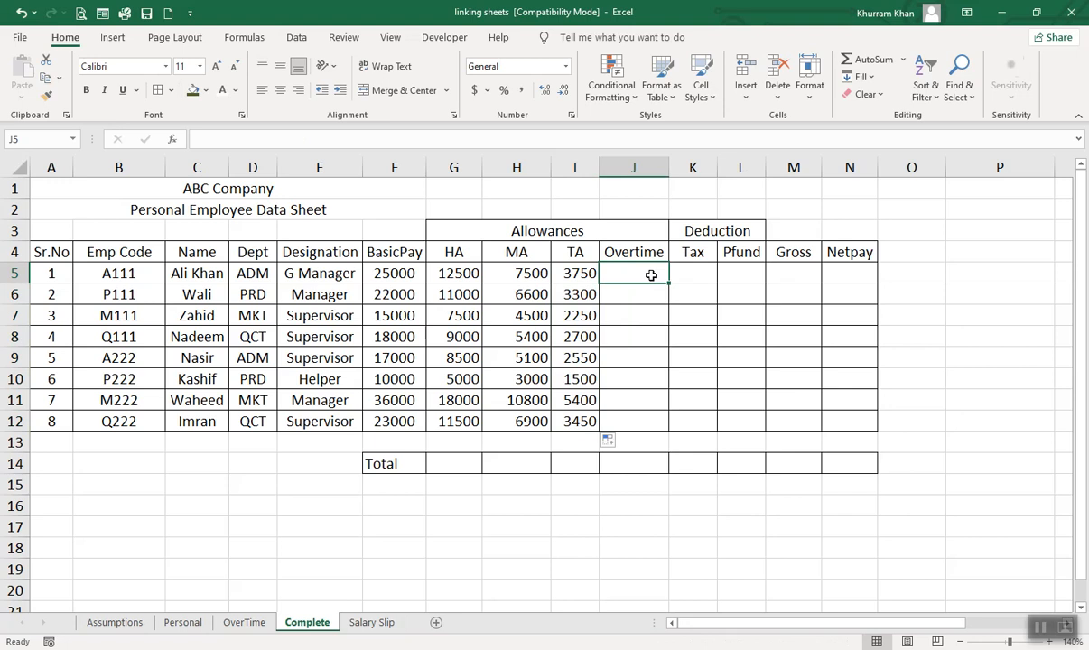
text(=)
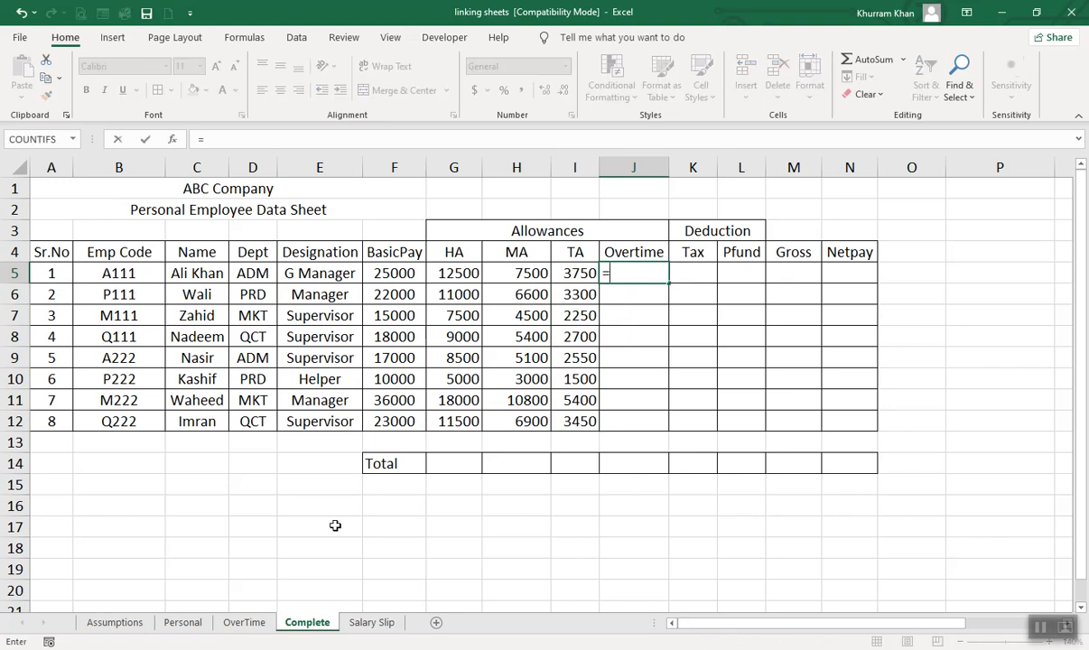
click(248, 623)
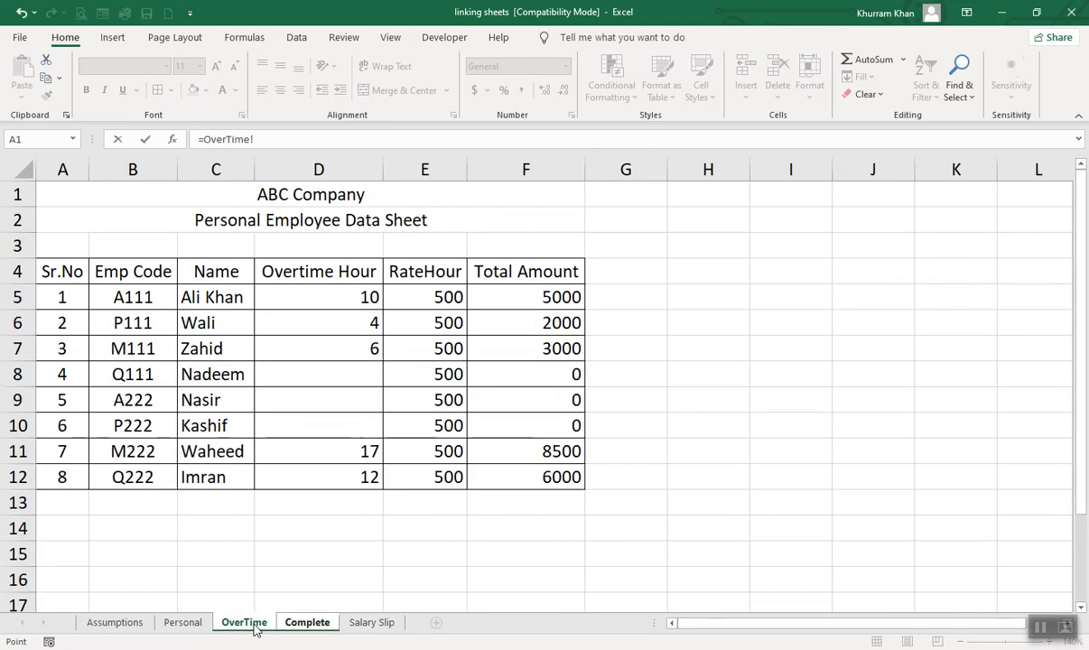
click(301, 623)
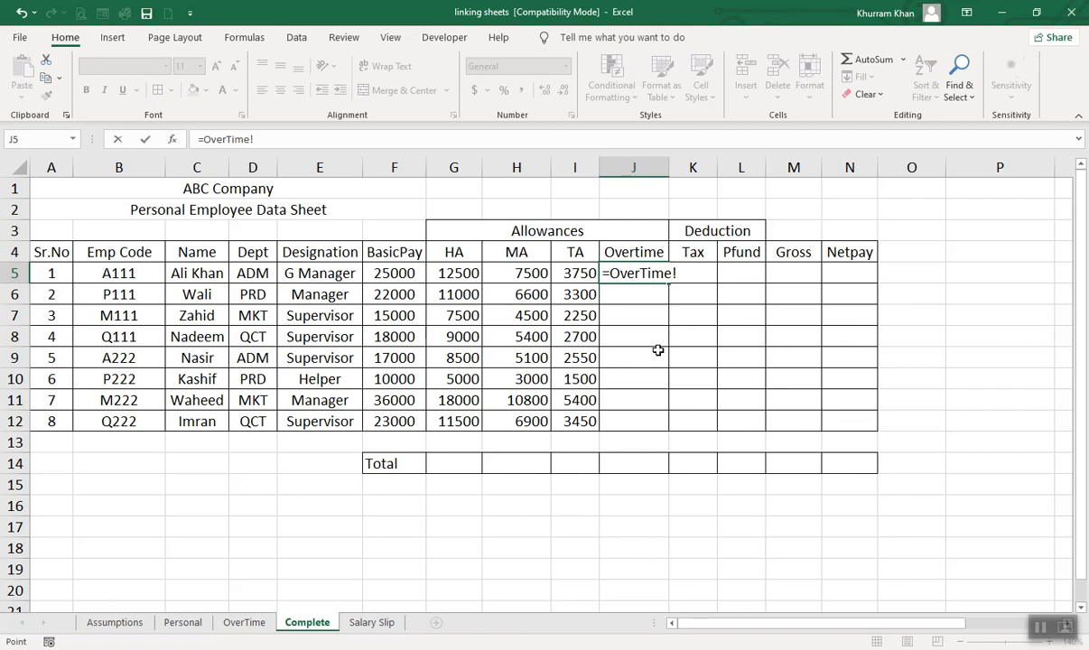
key(BackSpace)
key(BackSpace)
key(BackSpace)
key(BackSpace)
key(BackSpace)
key(BackSpace)
key(BackSpace)
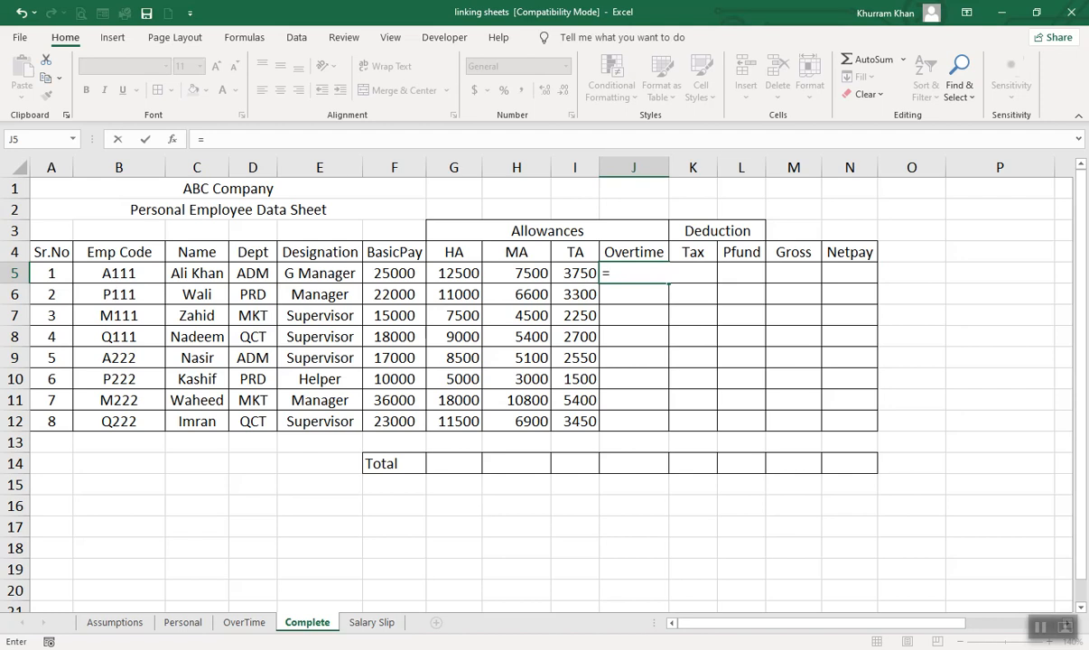
Link J5 to the first total amount on the OverTime sheet with =OverTime!F5 and fill the link down to J12
click(242, 629)
click(539, 297)
key(Return)
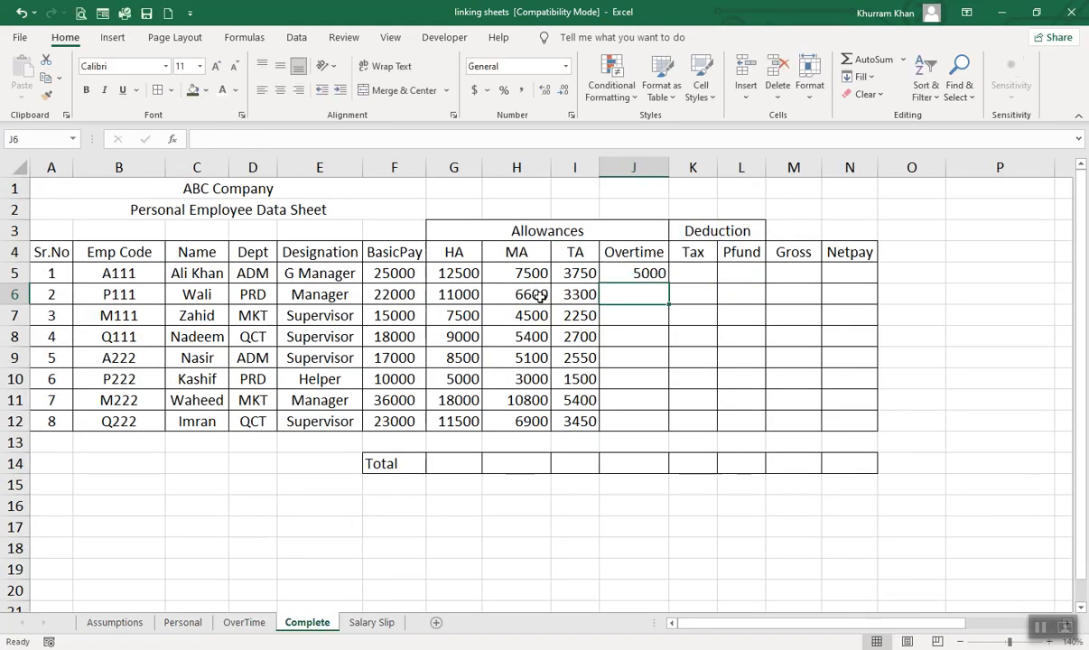
click(655, 273)
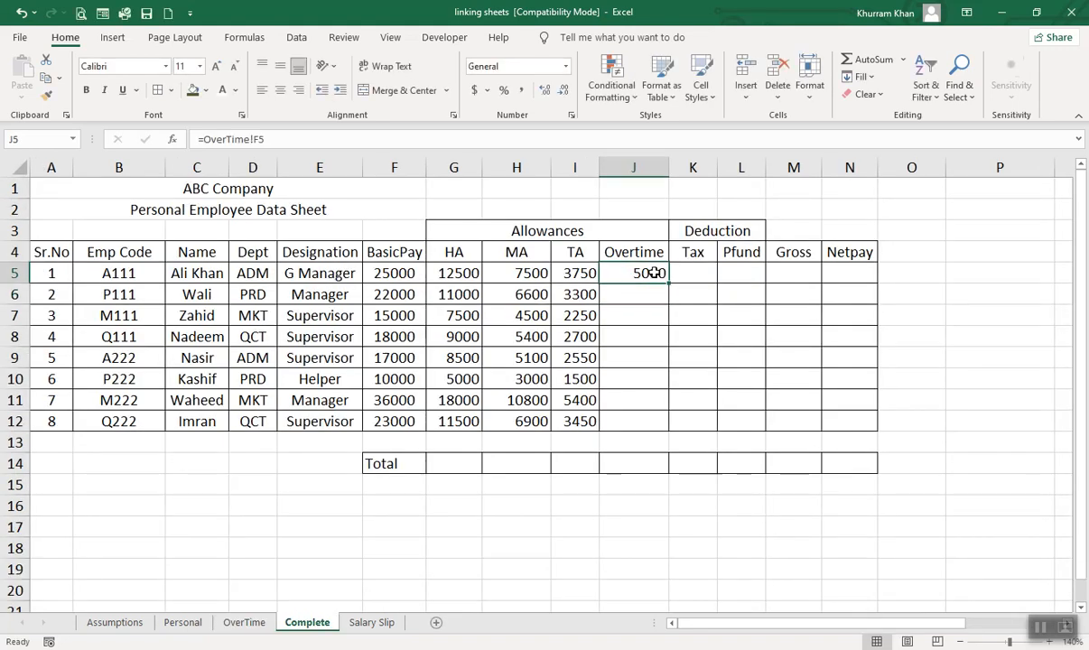
double_click(669, 284)
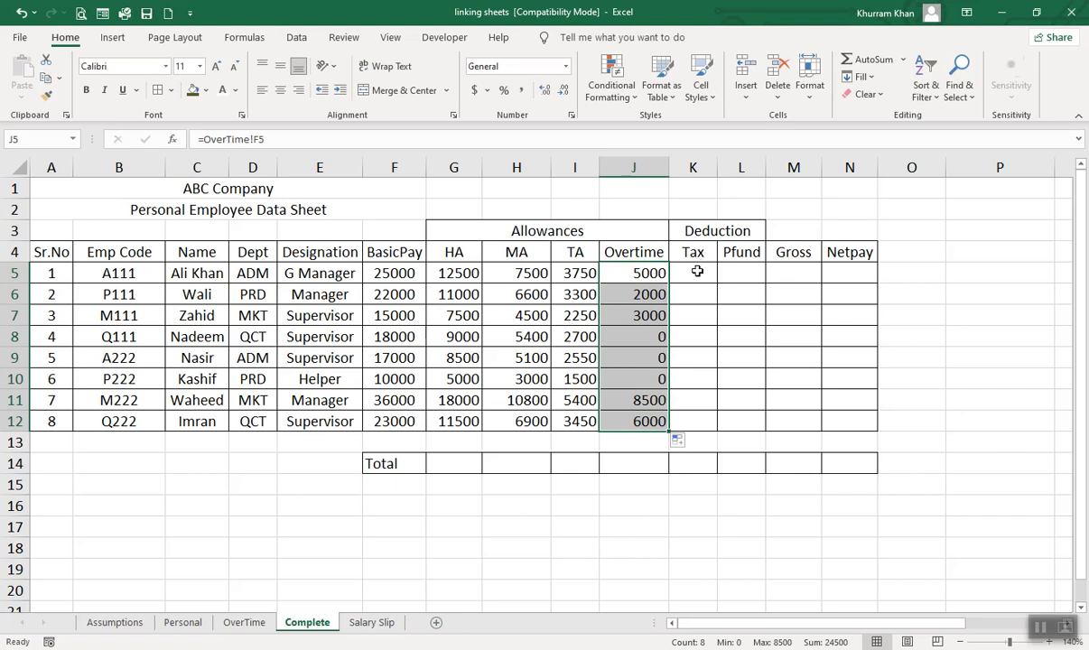
Select the first Tax cell, K5, and review the Basic Pay and Tax Rate ranges on the Assumptions sheet
click(698, 273)
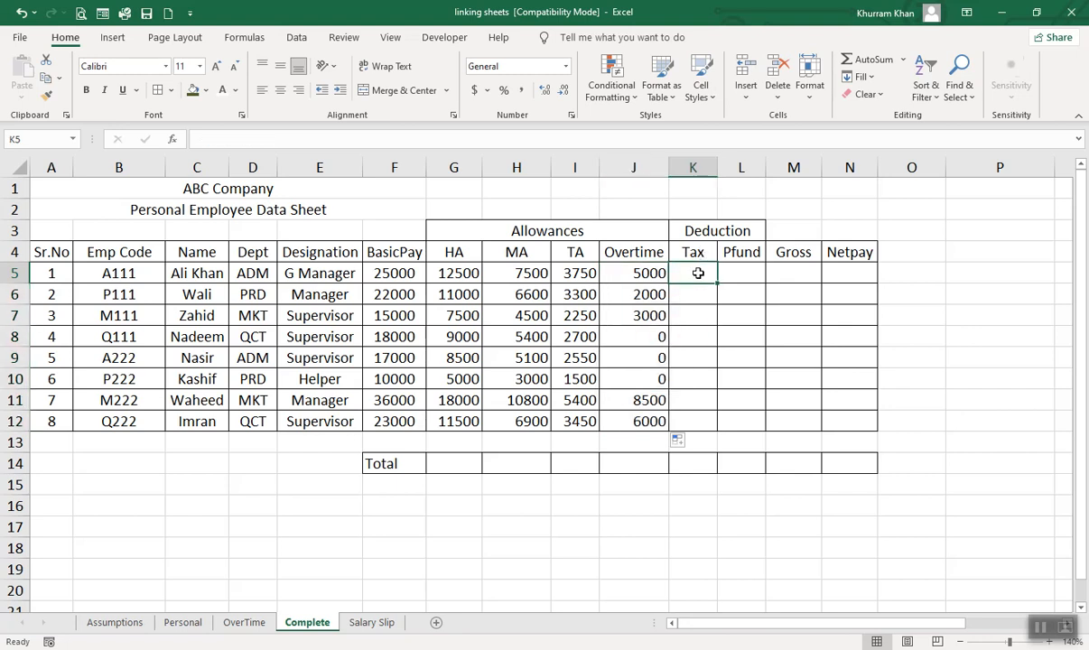
text(=)
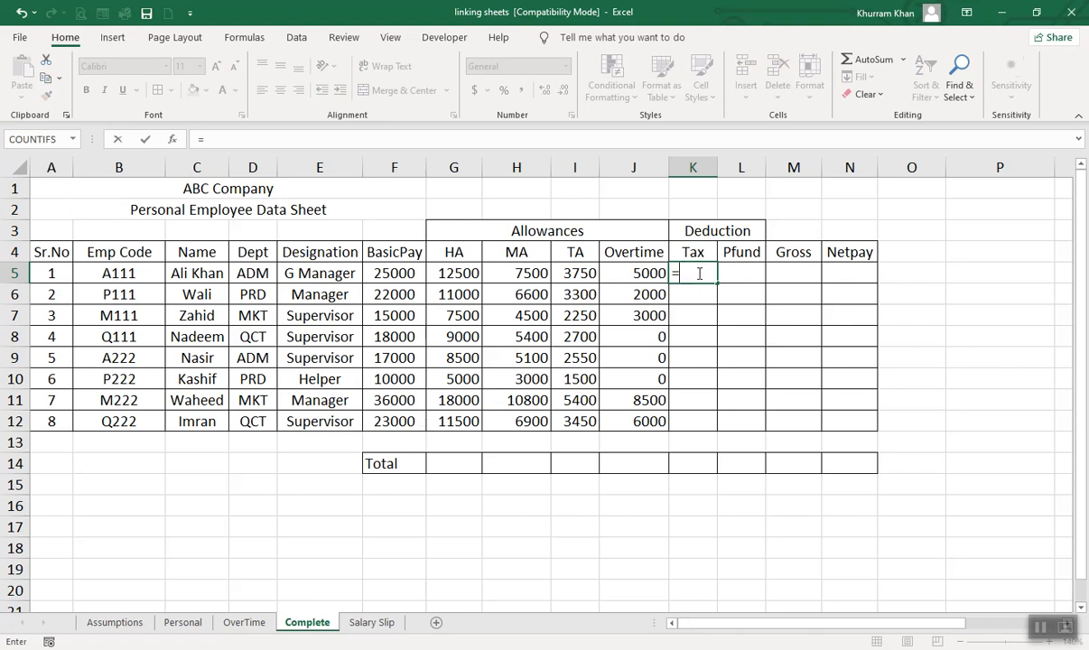
key(BackSpace)
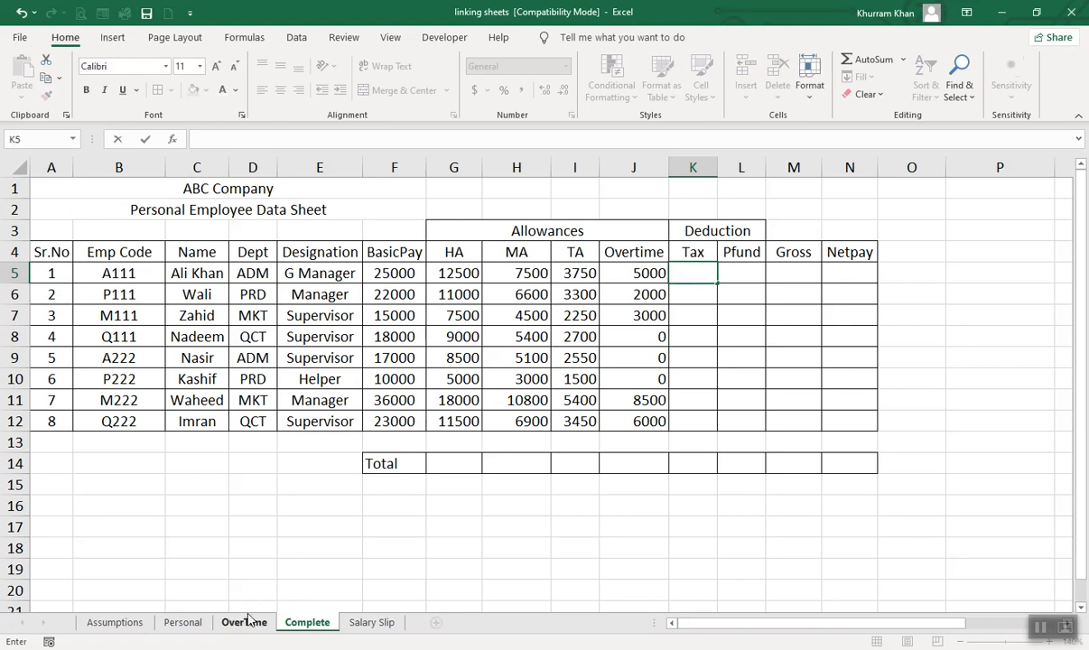
click(115, 622)
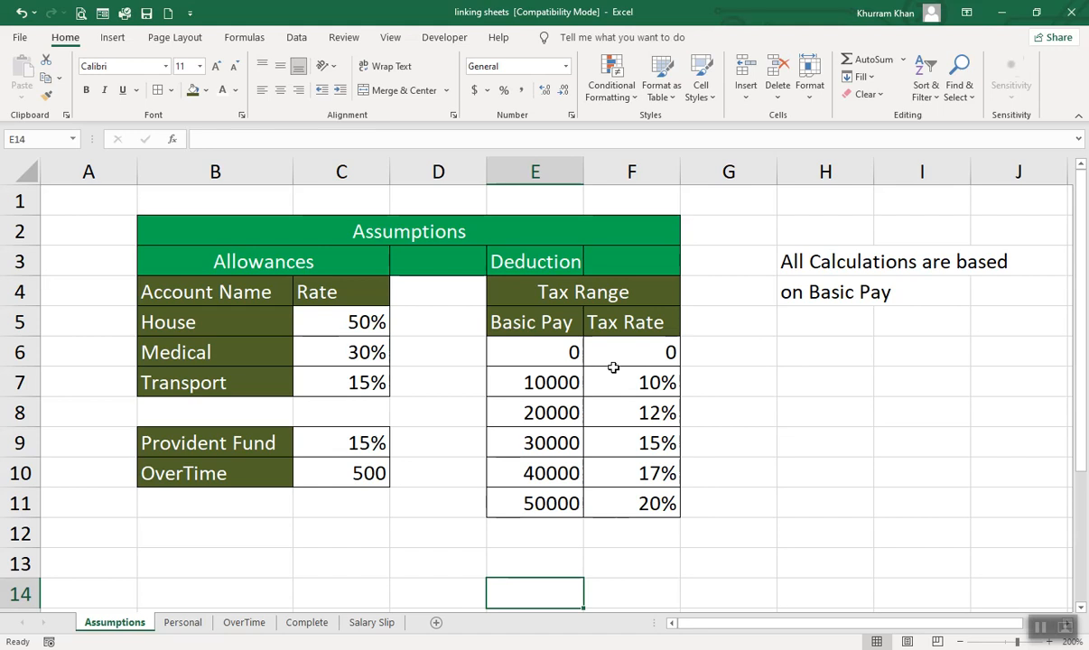
click(538, 356)
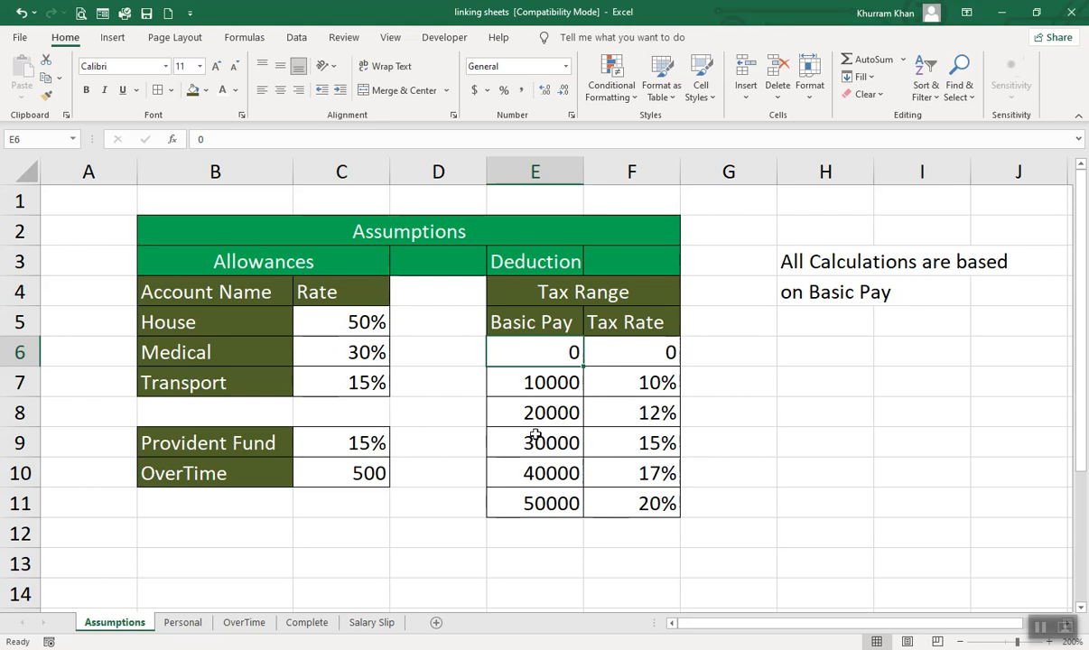
click(308, 622)
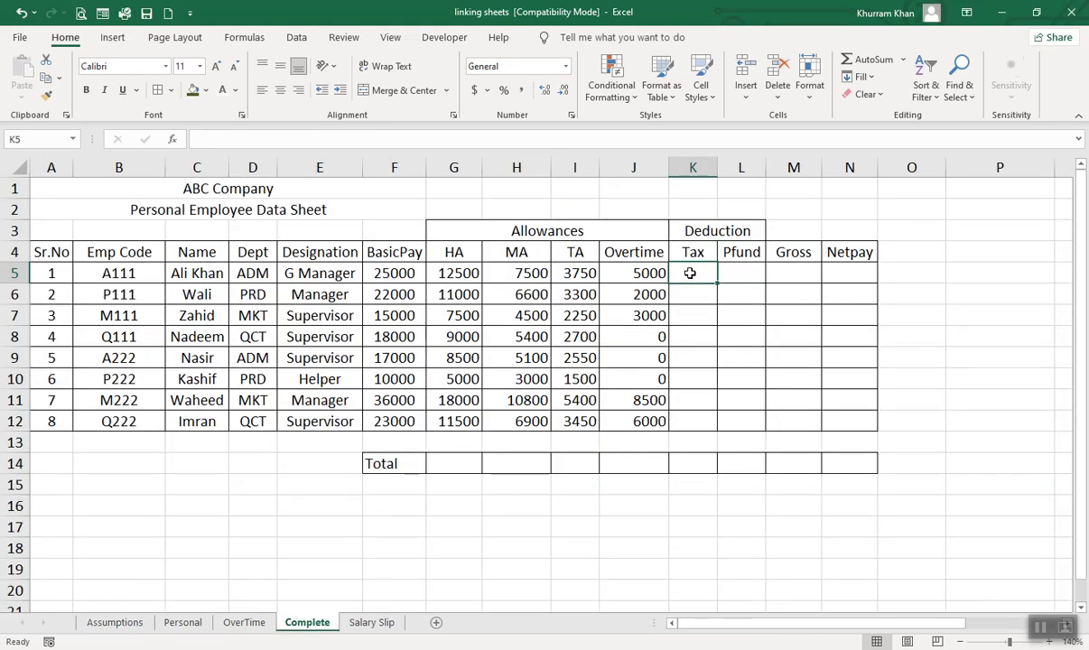
Begin a VLOOKUP formula in Tax cell K5 with the basic pay in F5 as the lookup value
text(=)
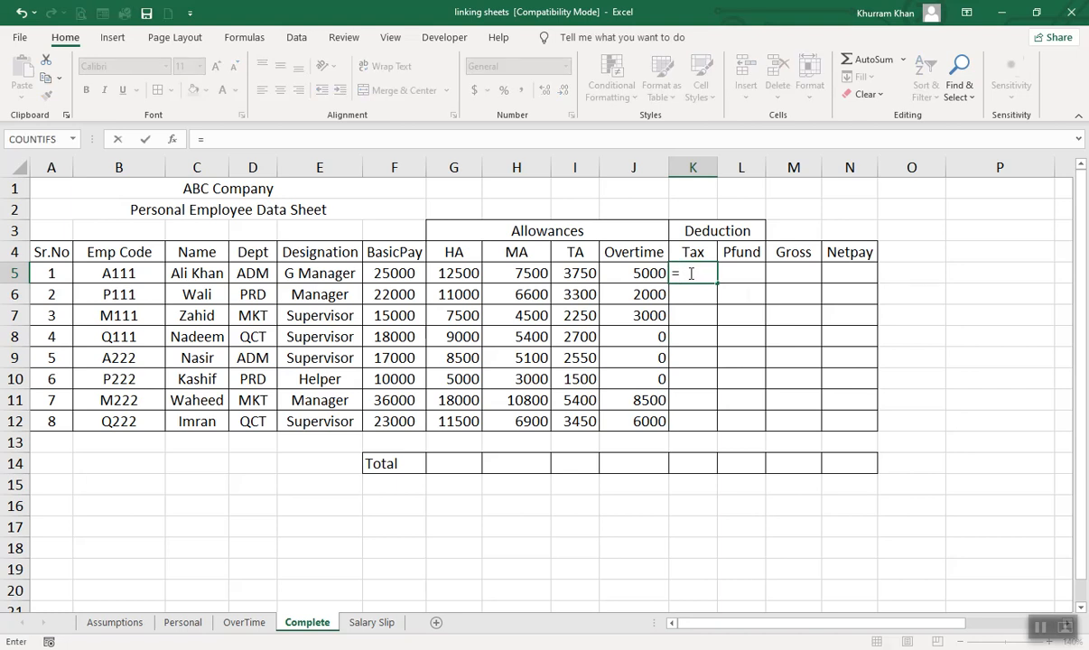
text(Vlo)
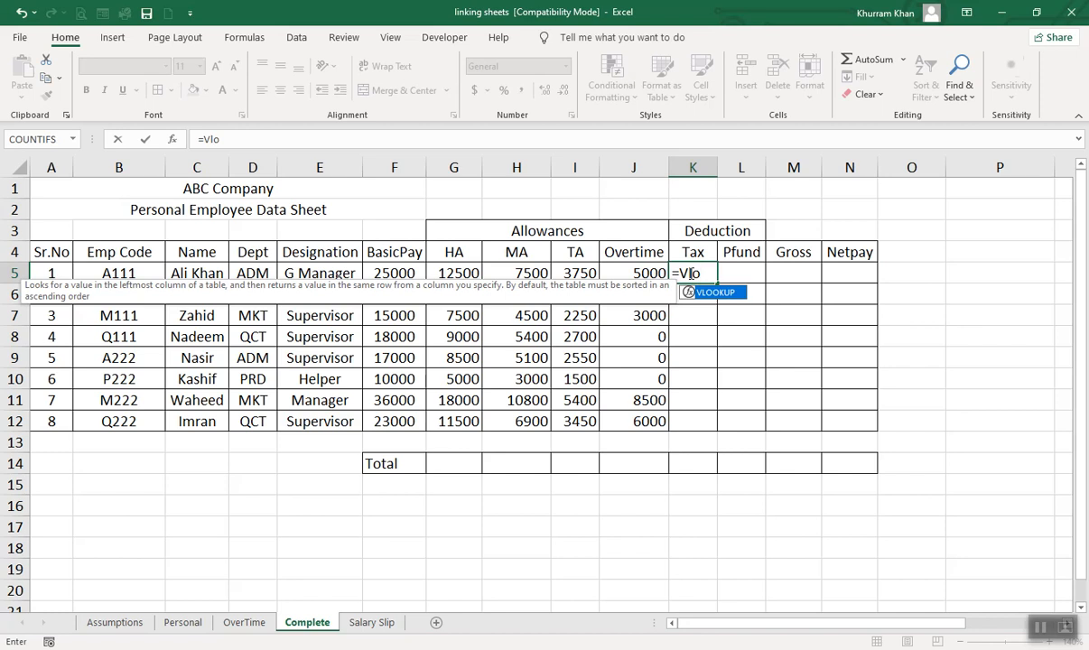
key(Tab)
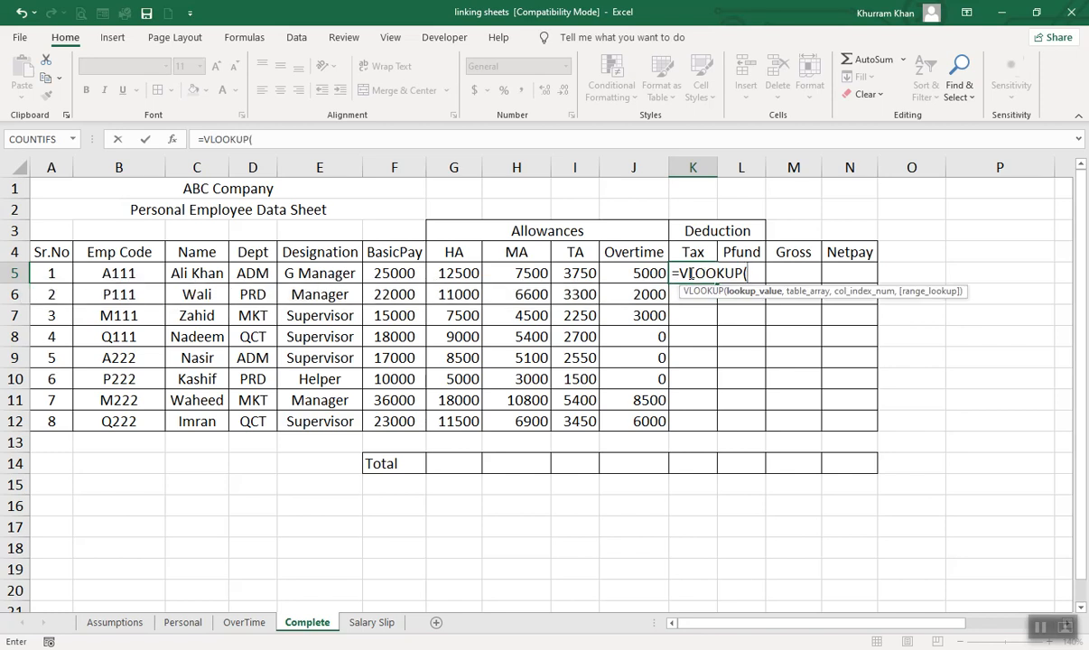
click(400, 275)
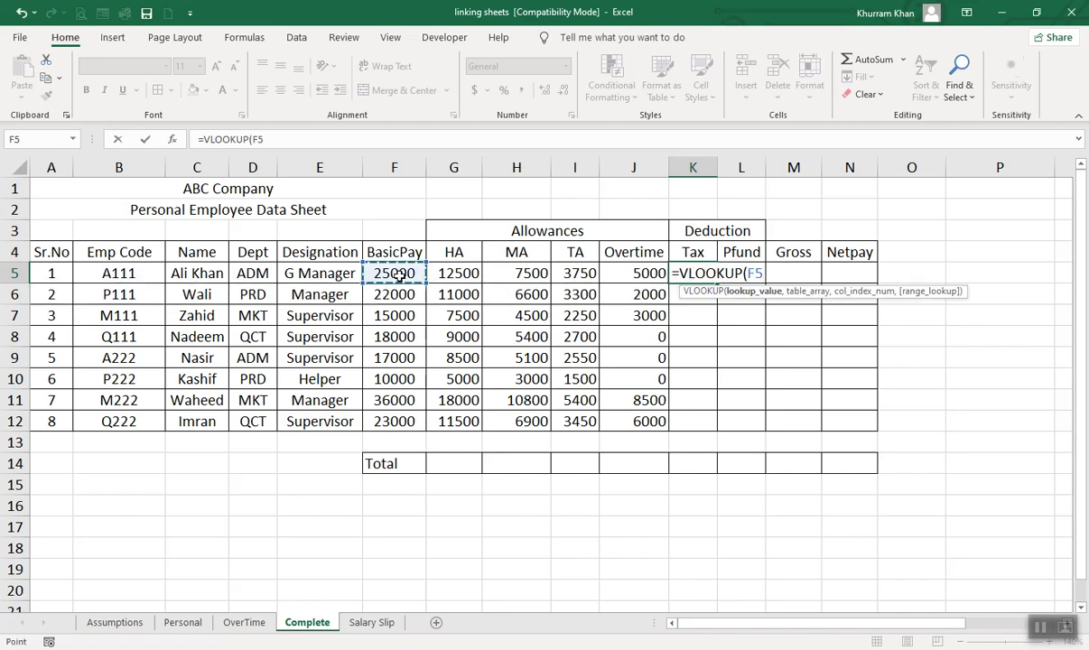
text(,)
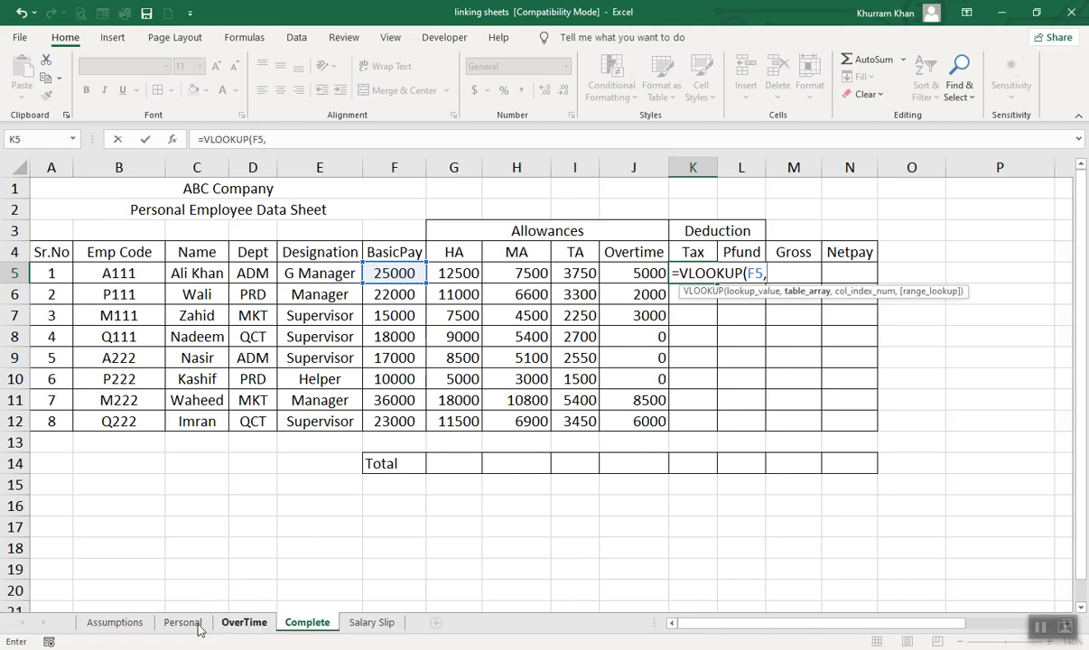
Complete the K5 lookup with the absolute table range Assumptions!$E$6:$F$11 and column index 2
click(127, 627)
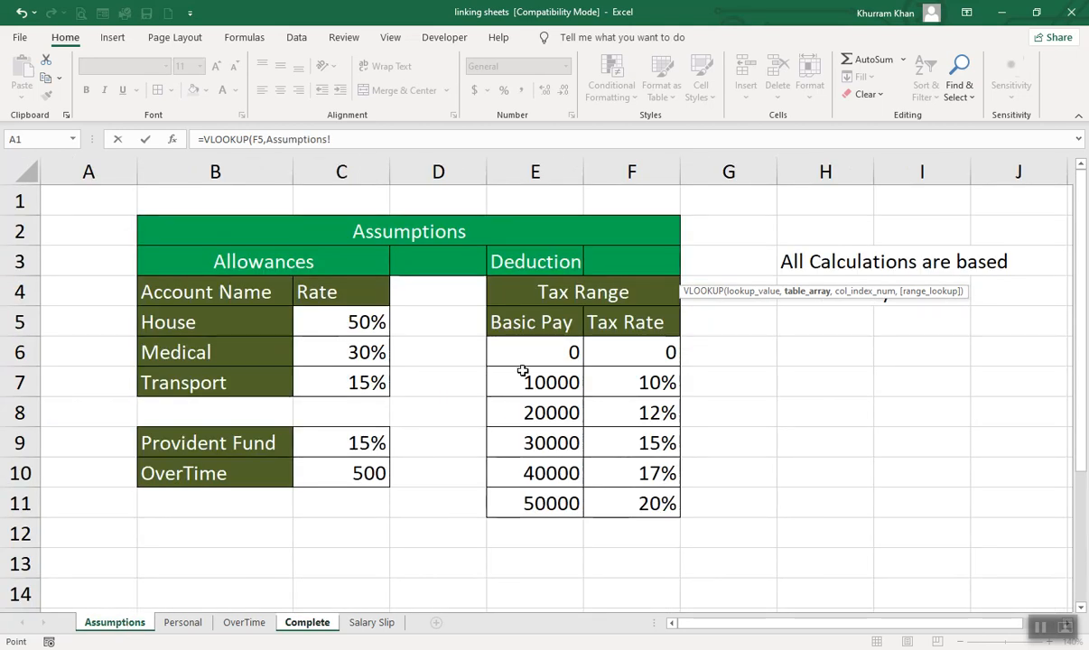
key(shift+Right)
key(shift+Down)
key(shift+Down)
key(shift+Down)
key(shift+Down)
key(shift+Down)
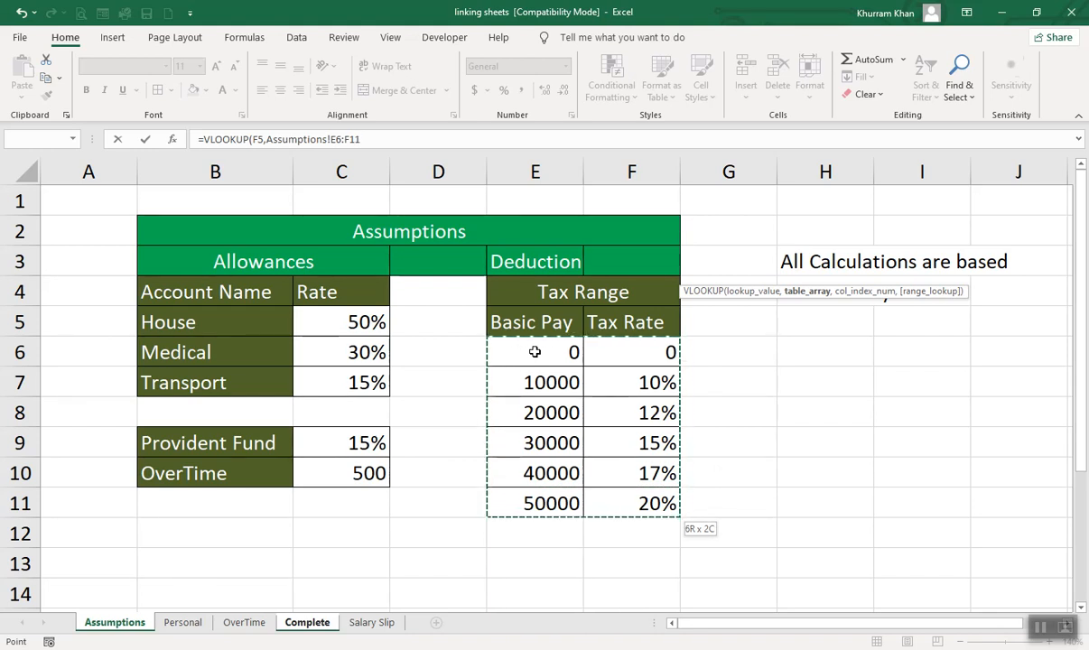
key(F4)
text(,)
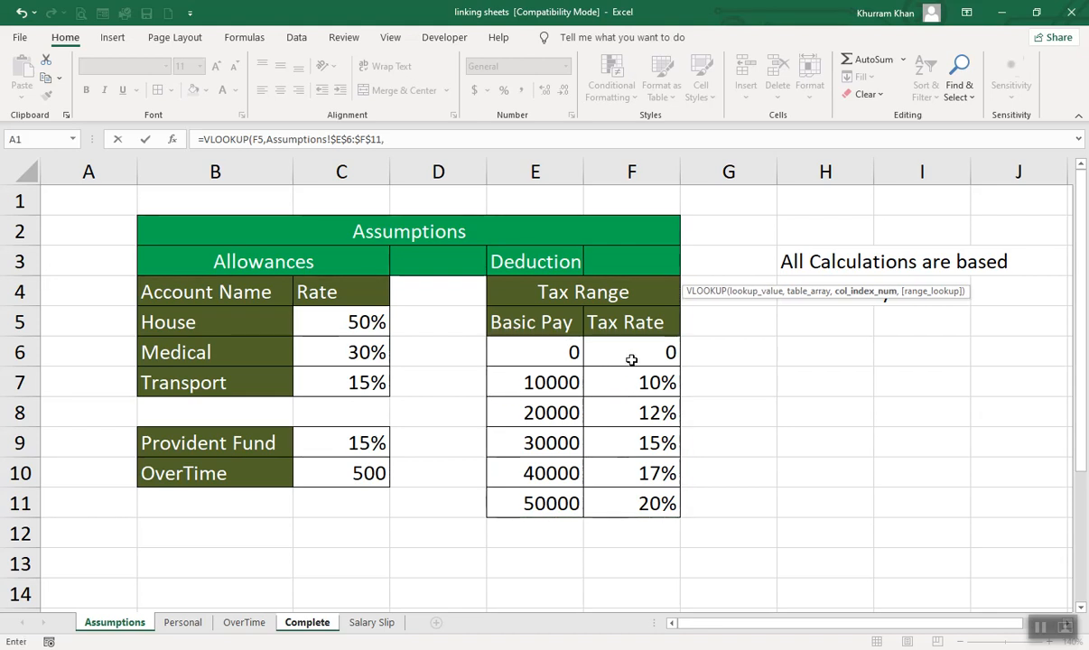
text(2))
key(Return)
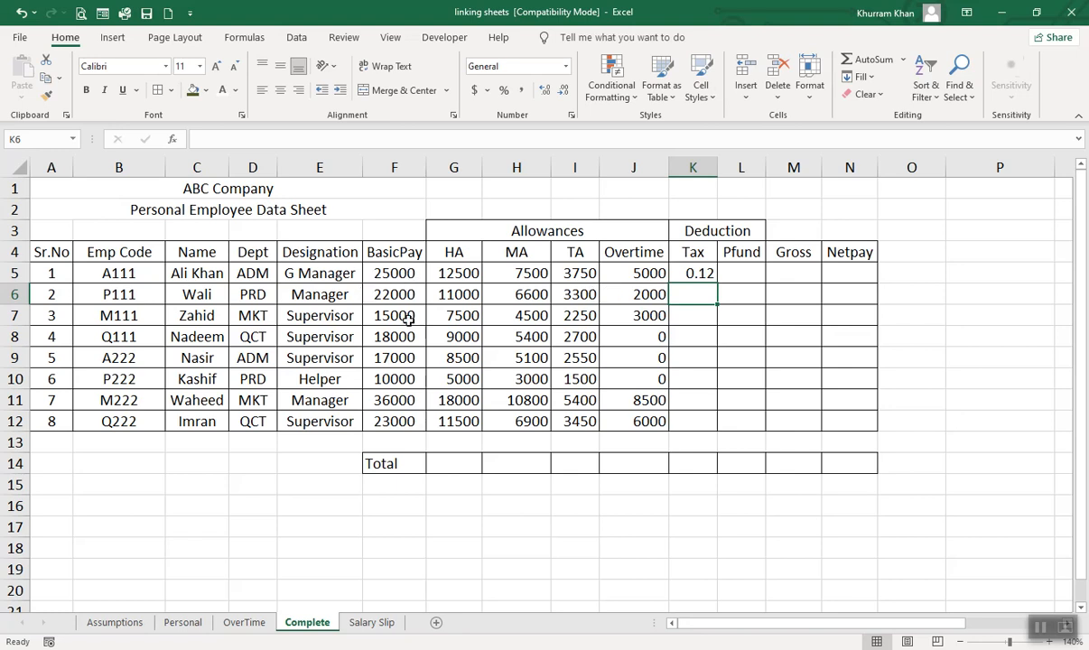
Multiply the K5 lookup by basic pay as =F5*VLOOKUP(F5,Assumptions!$E$6:$F$11,2) and fill the Tax formula down to K12
click(114, 622)
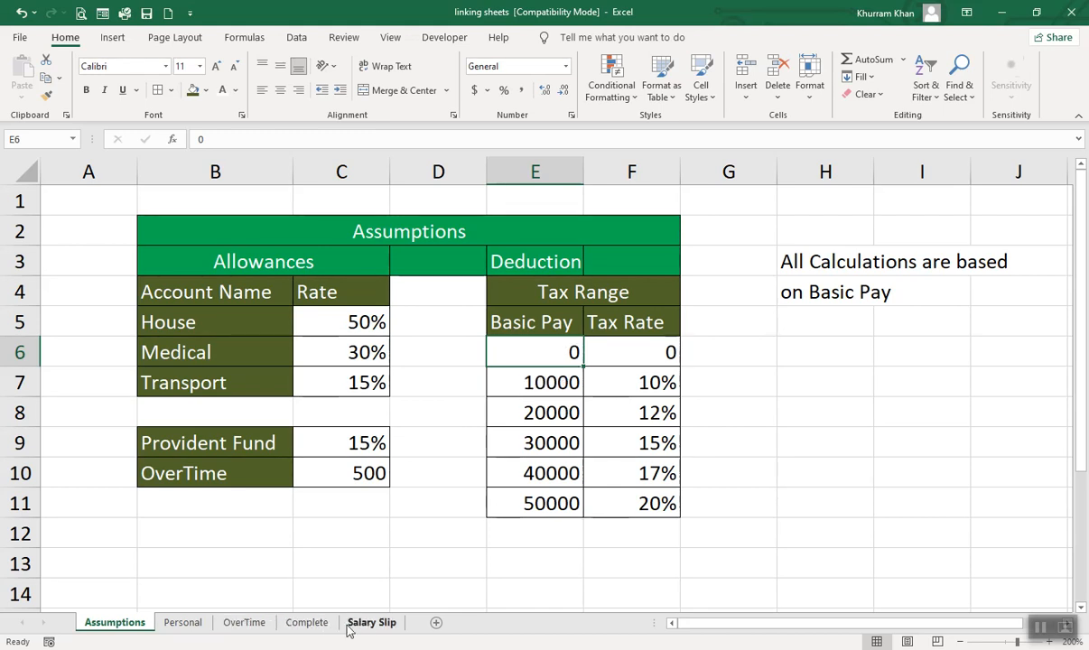
click(307, 624)
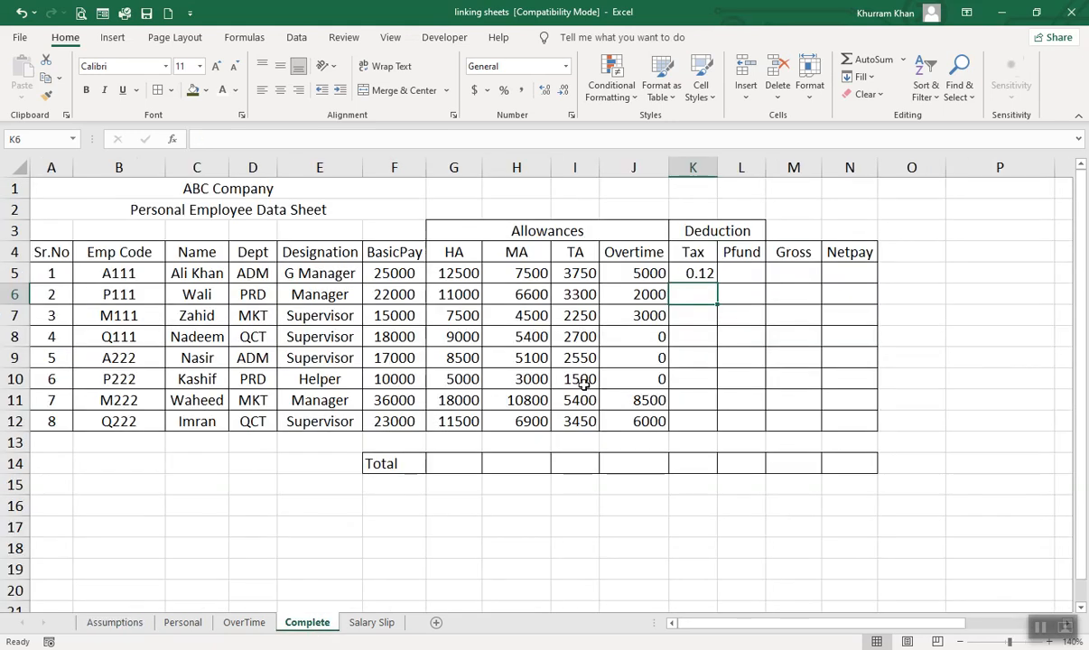
double_click(693, 274)
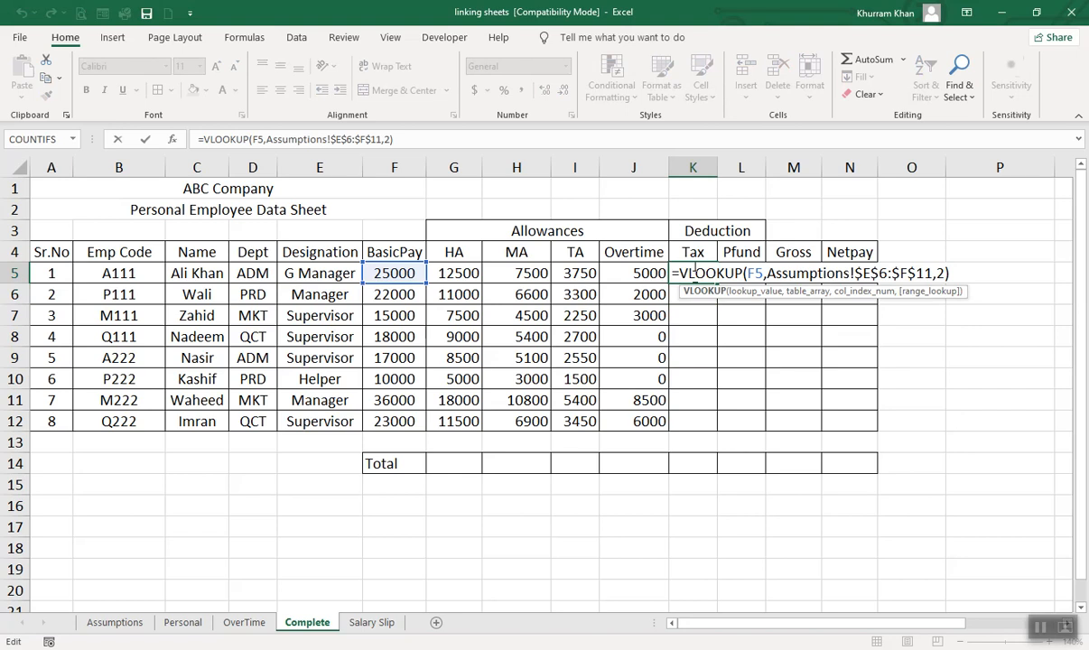
click(678, 276)
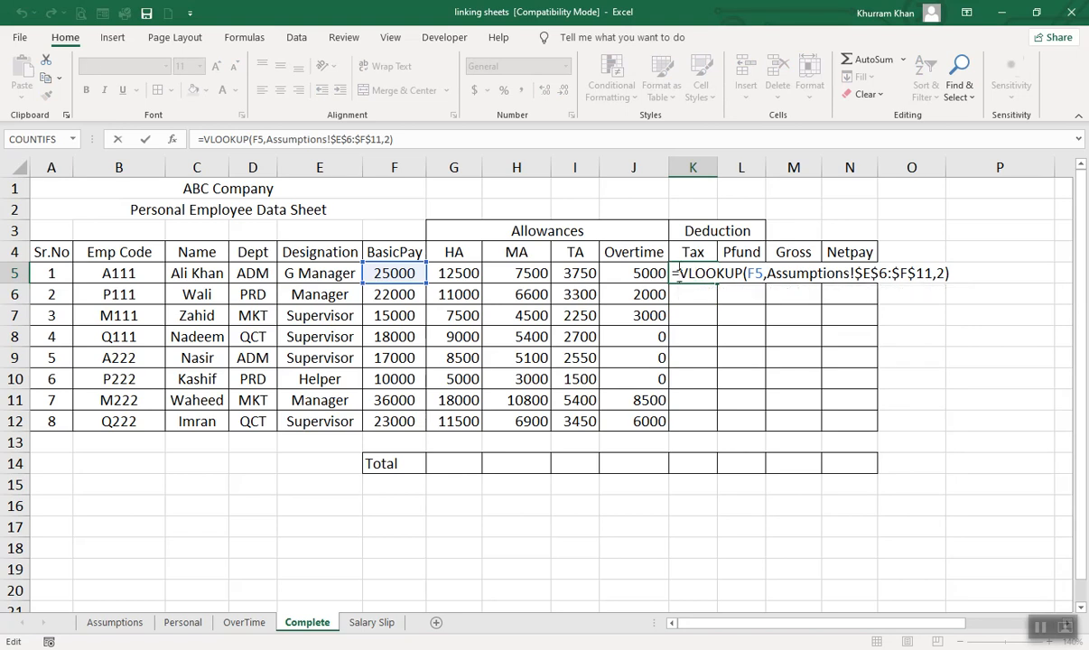
text(*)
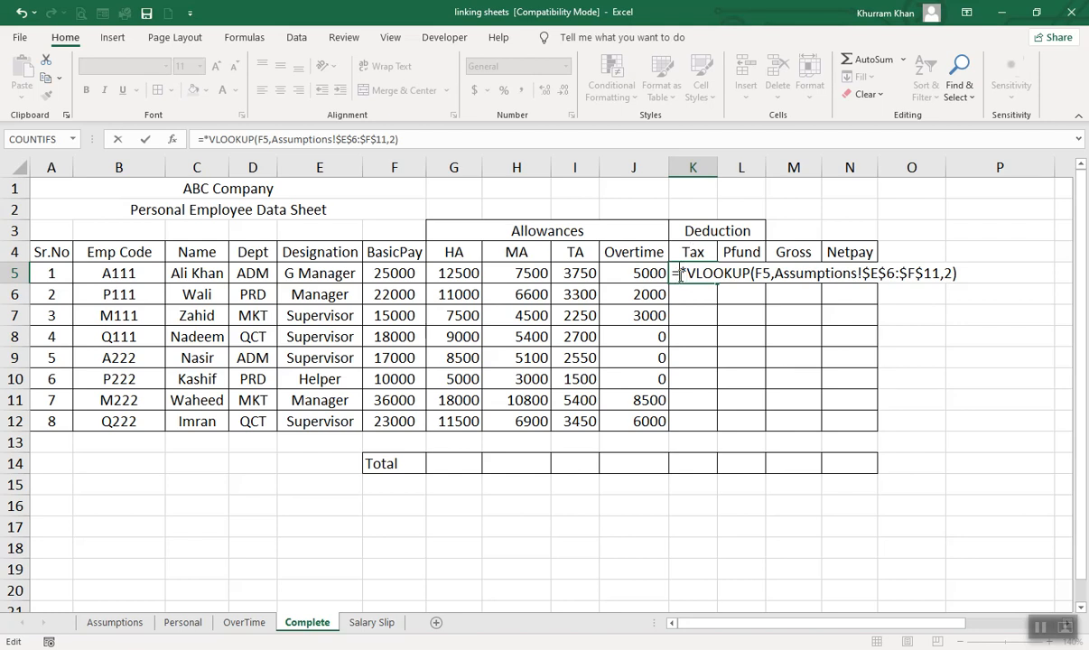
click(392, 273)
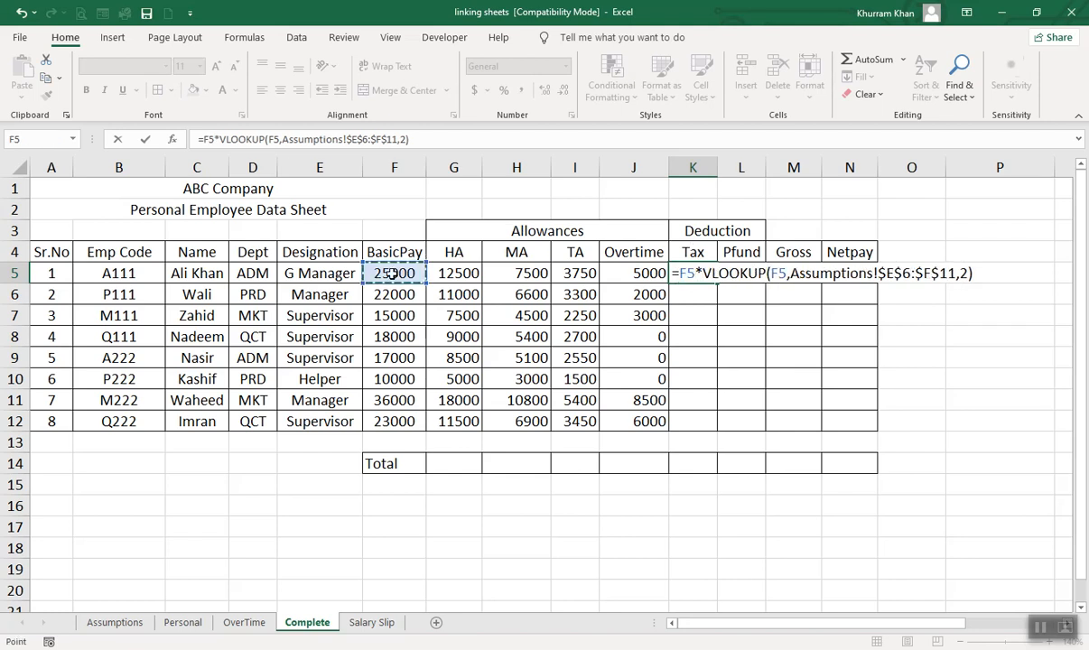
key(Return)
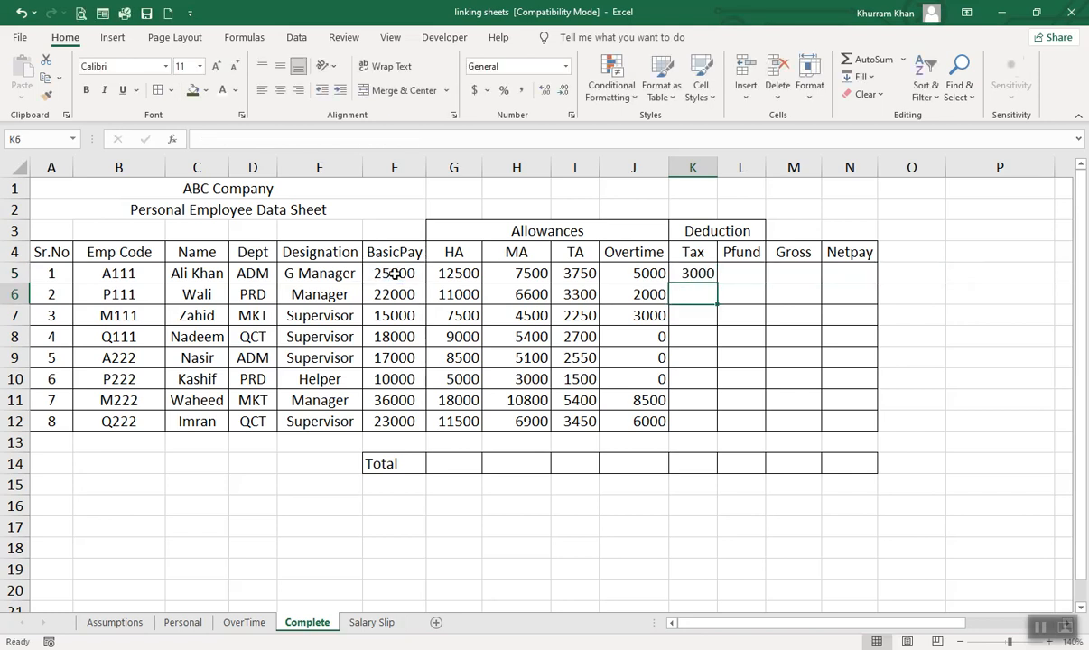
click(704, 274)
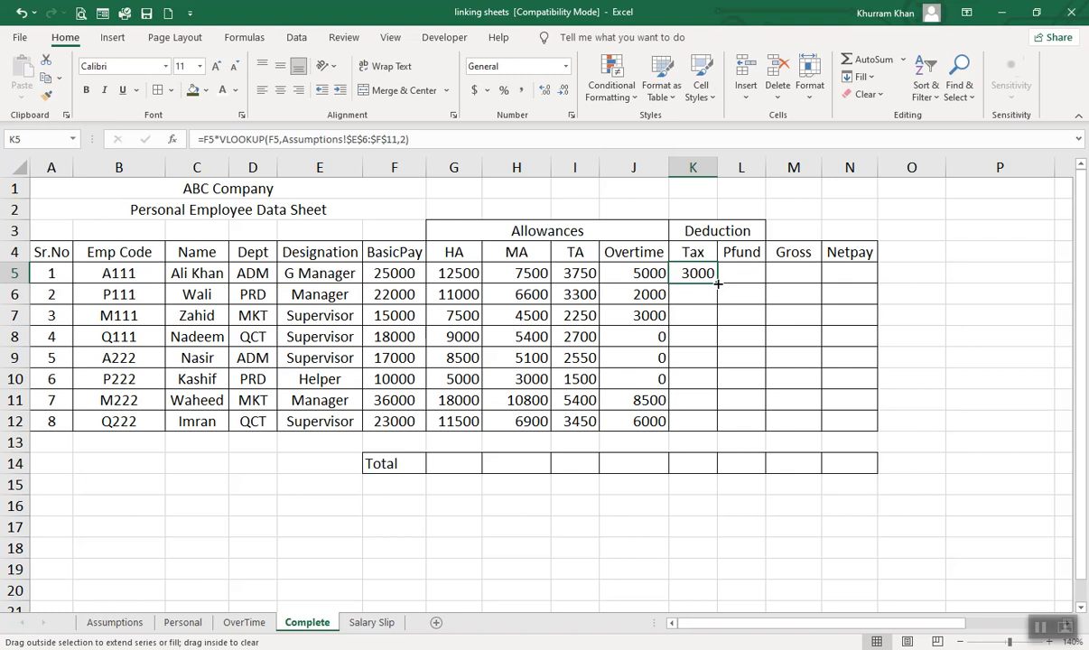
double_click(718, 284)
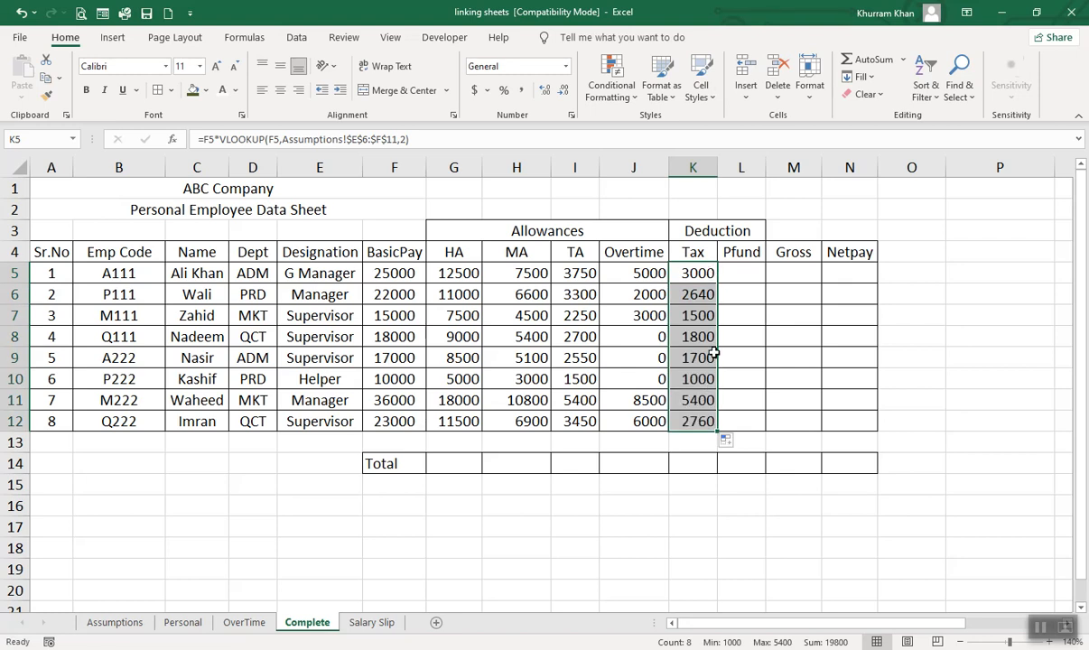
Calculate the provident fund in L5 with =F5*Assumptions!$C$9 and fill the Pfund formula down to L12
click(741, 271)
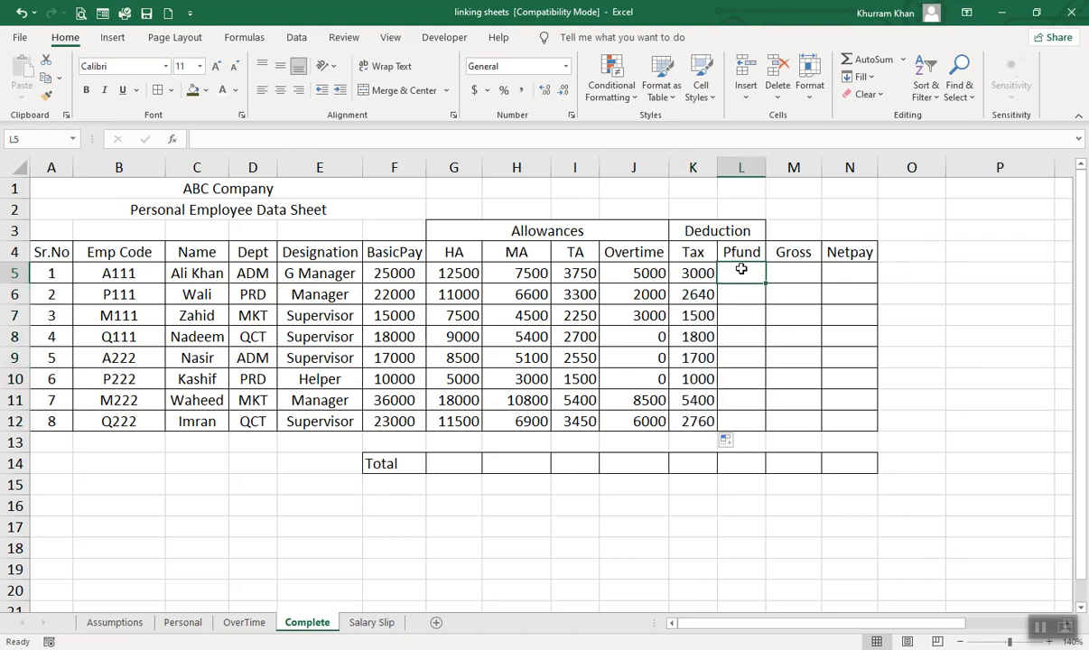
text(=)
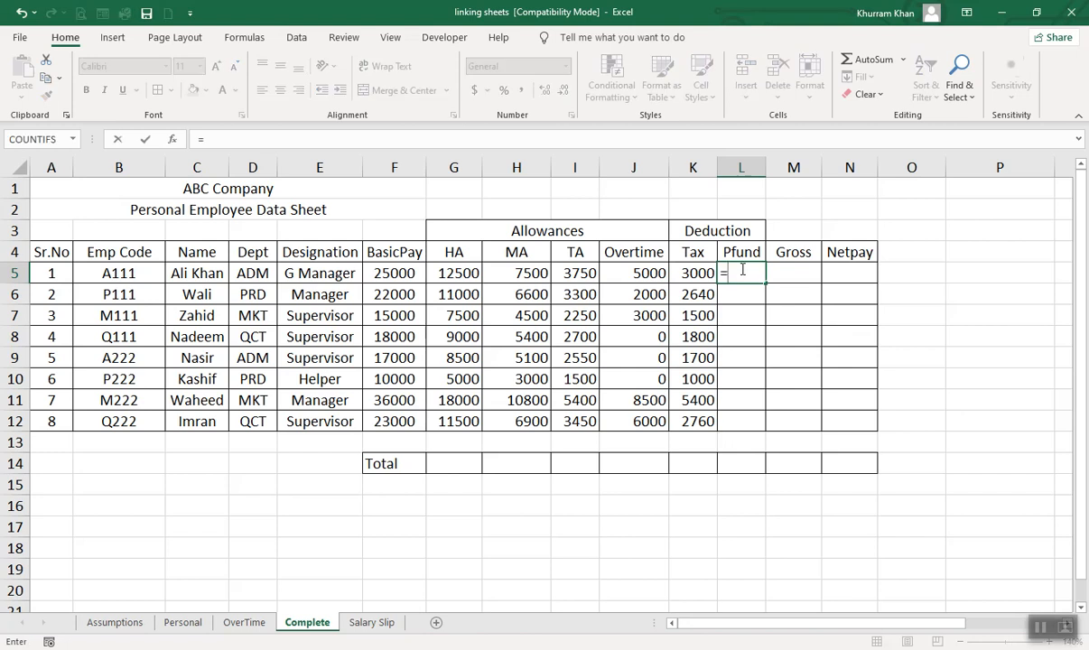
click(400, 273)
text(*)
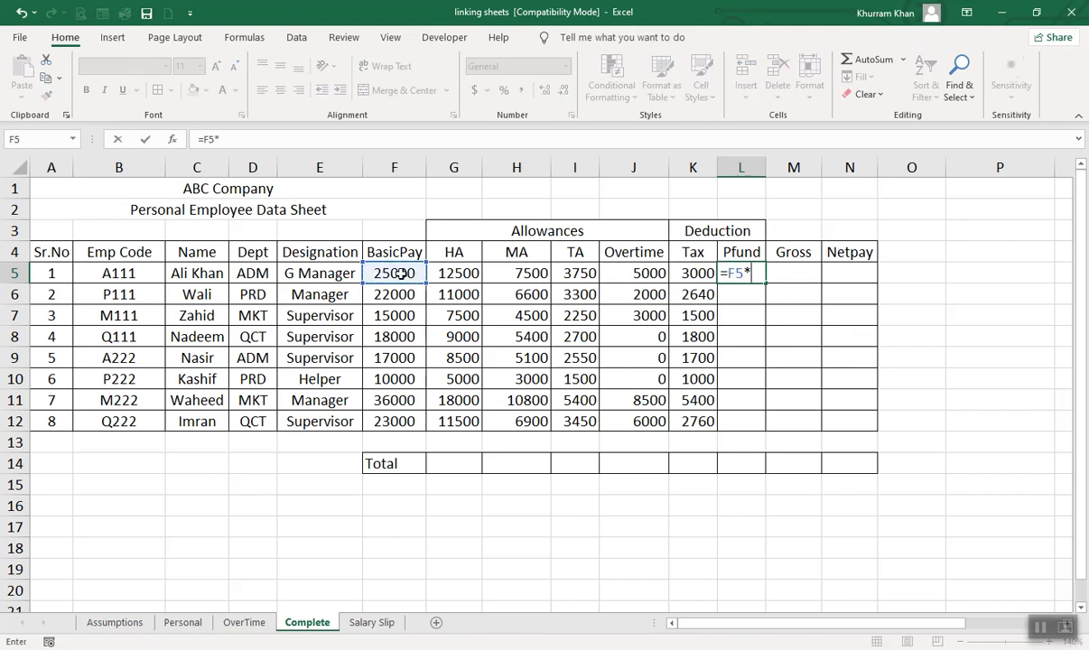
click(115, 623)
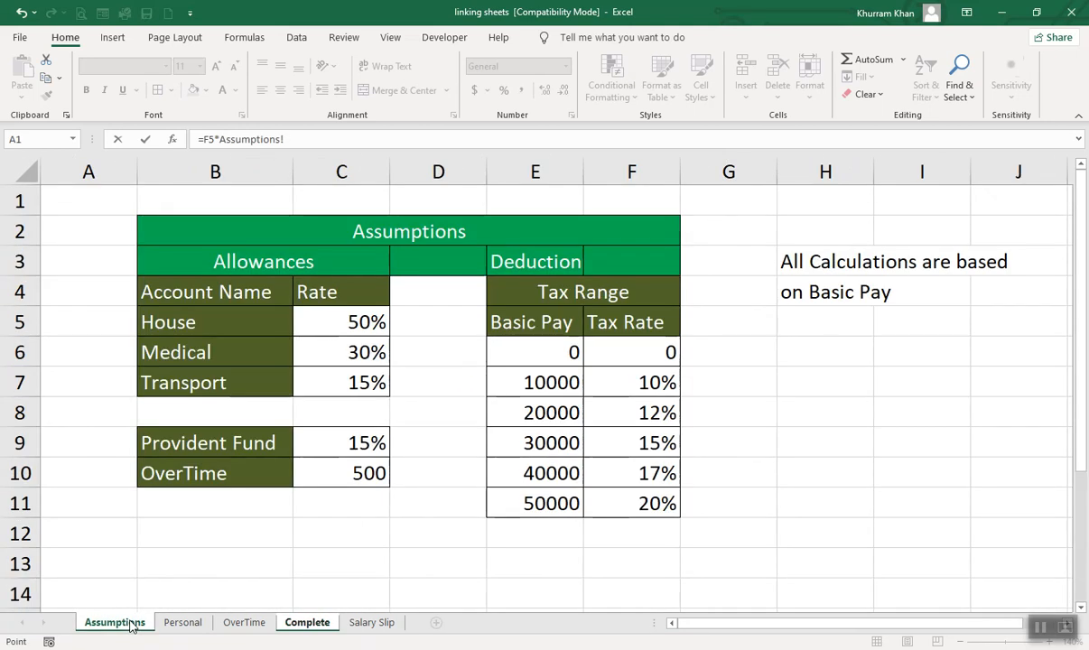
click(359, 442)
key(F4)
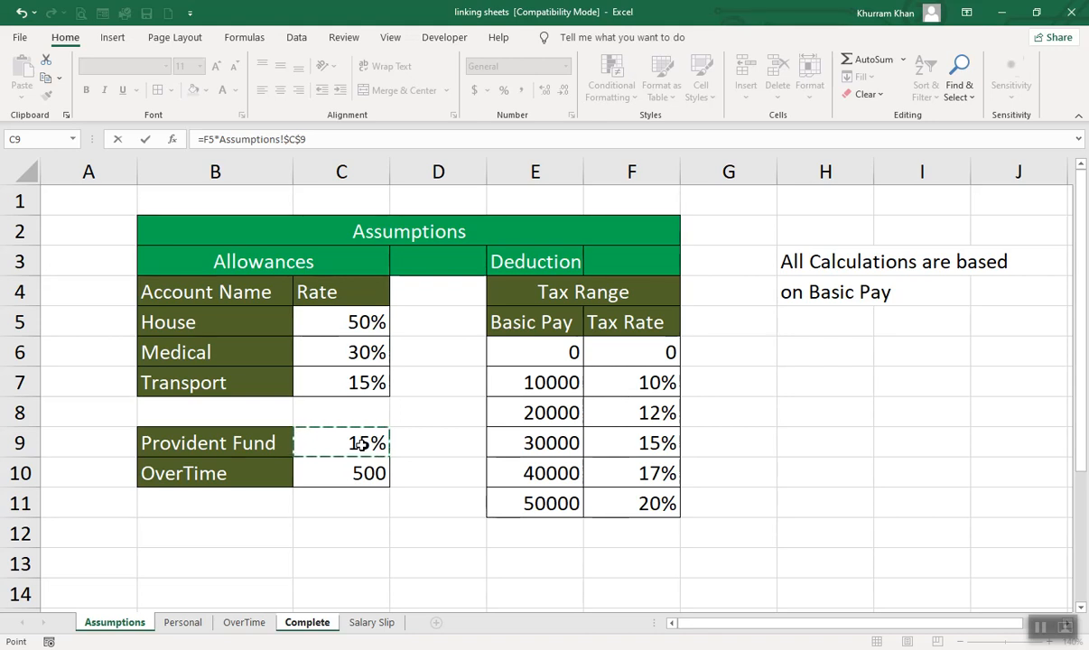
key(Return)
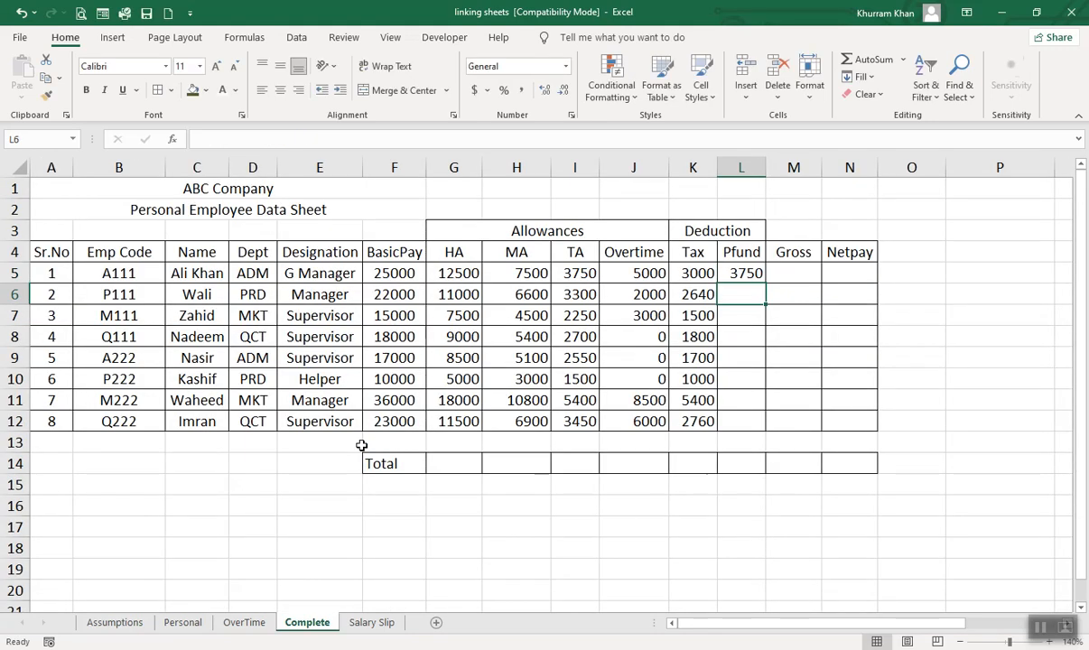
click(743, 275)
double_click(765, 284)
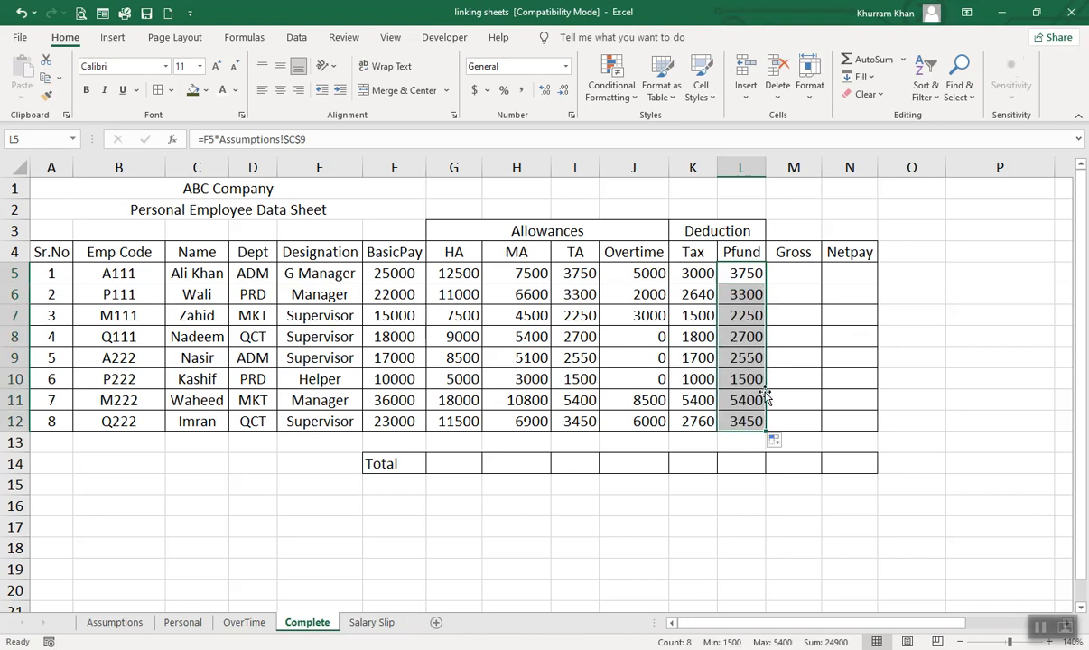
Begin the Gross formula in M5 by adding basic pay and house allowance, =F5+G5+
click(797, 269)
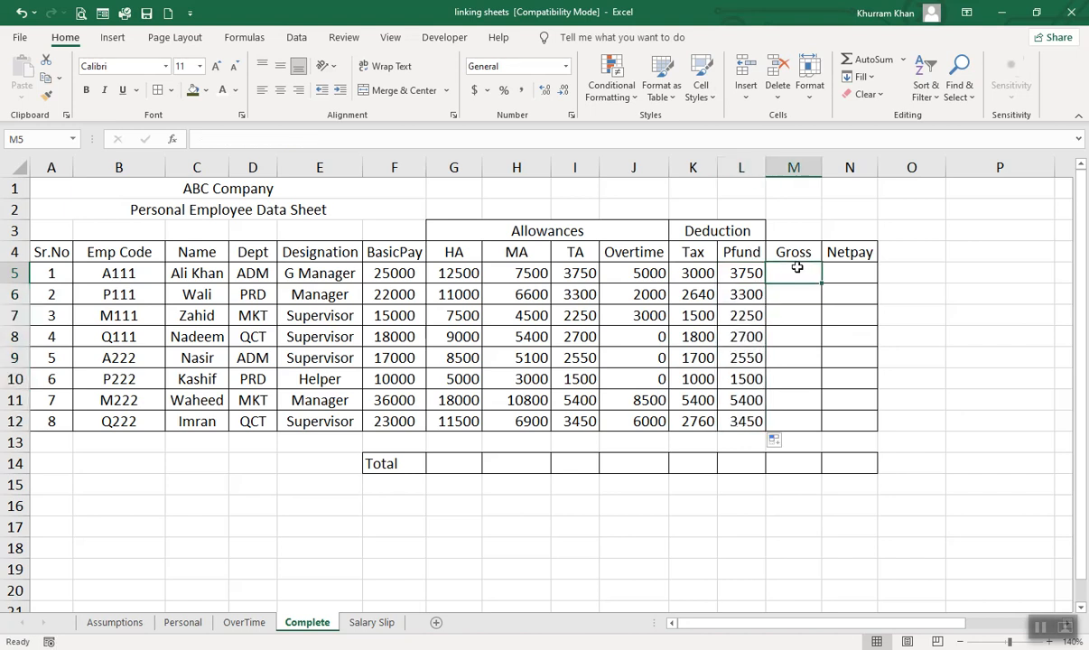
text(=)
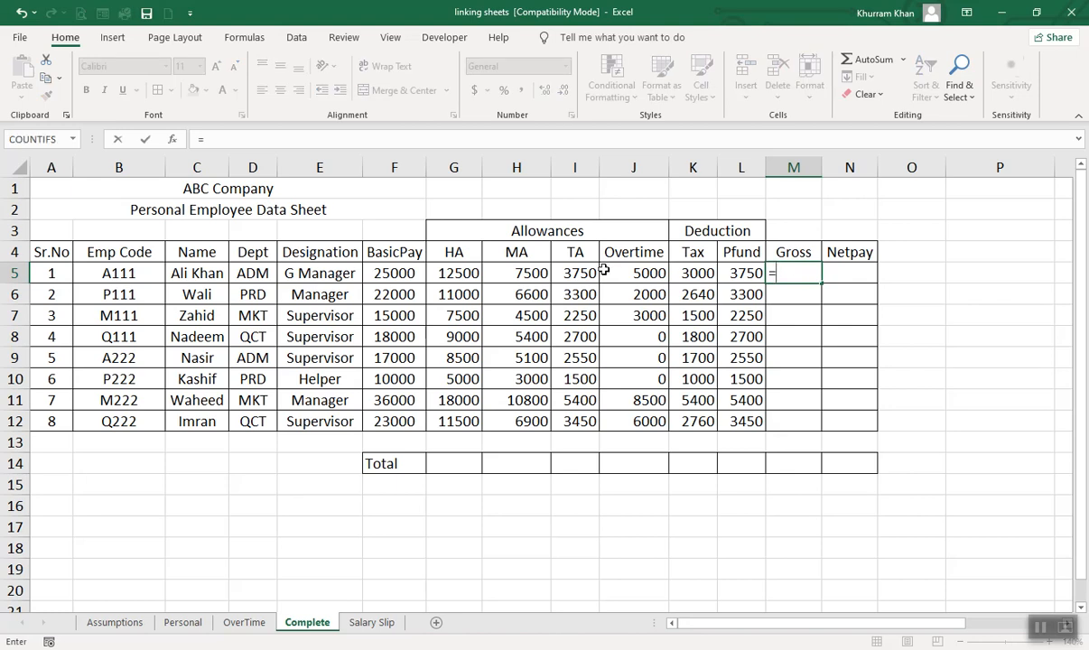
click(400, 277)
text(+)
key(Left)
key(Left)
key(Left)
key(Left)
key(Left)
key(Left)
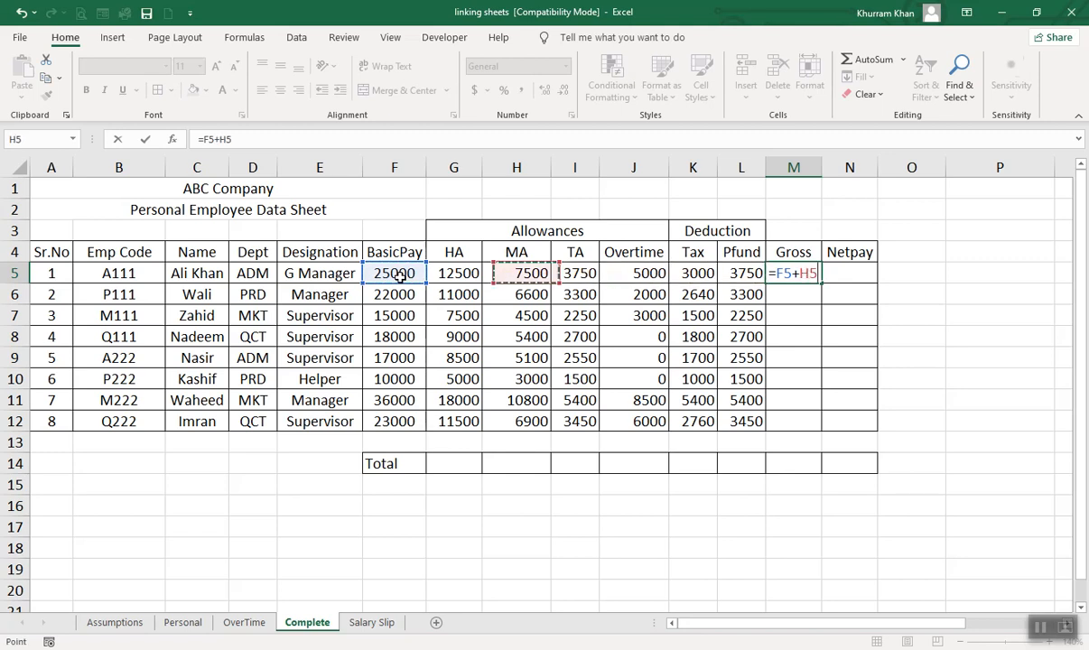
text(+)
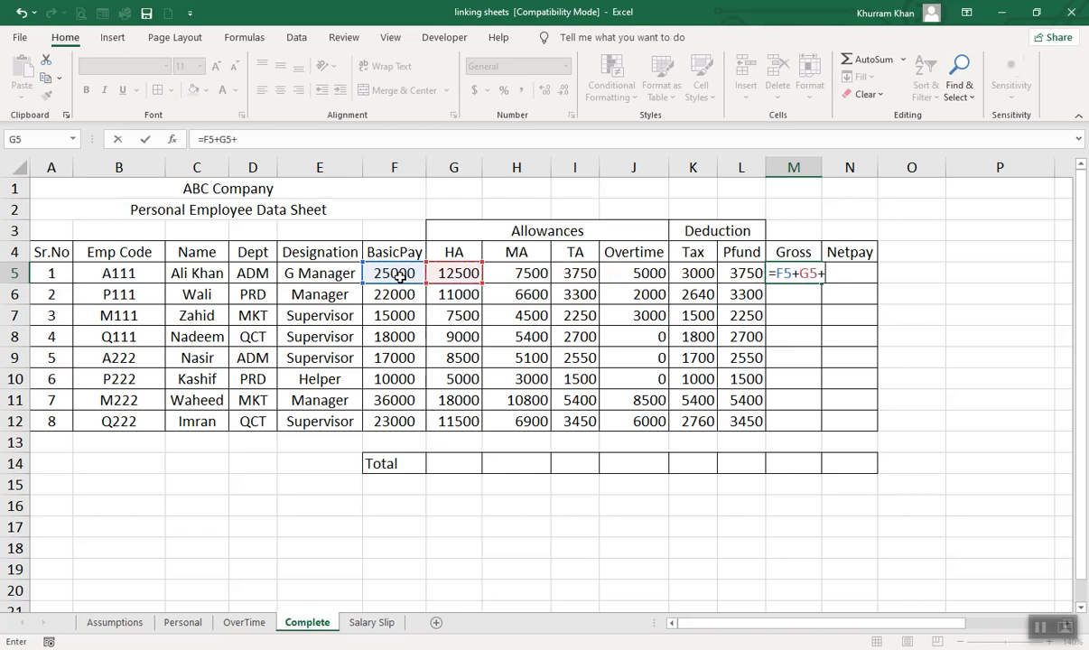
Add the medical and transport allowances to finish the M5 Gross formula as =F5+G5+H5+I5
key(Left)
key(Left)
key(Left)
key(Left)
key(Left)
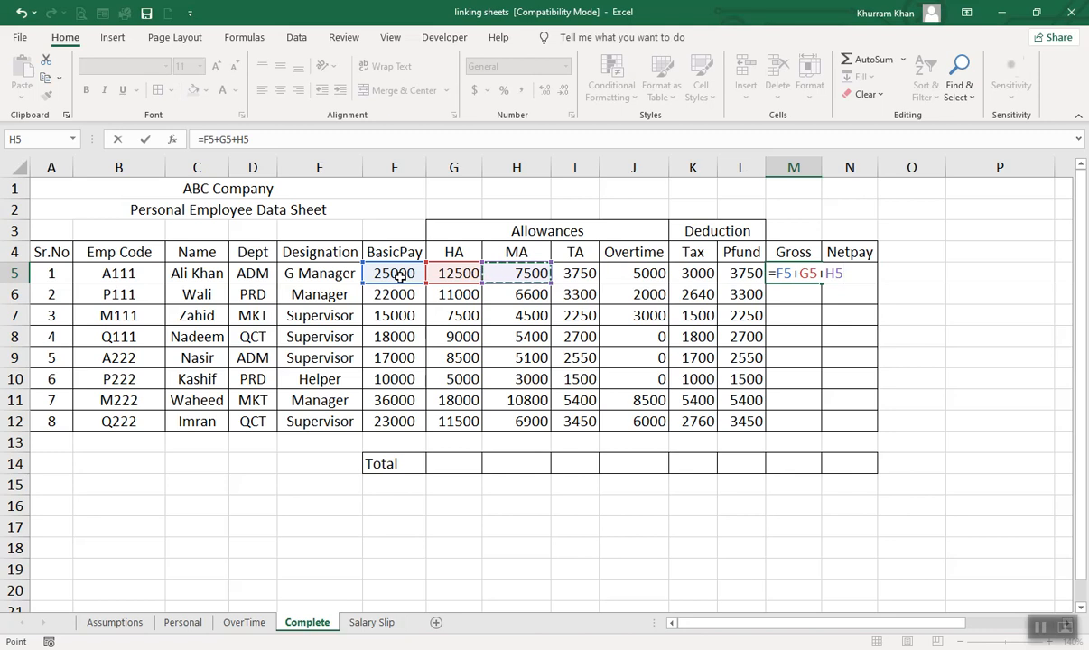
text(+)
key(Left)
key(Left)
key(Left)
key(Left)
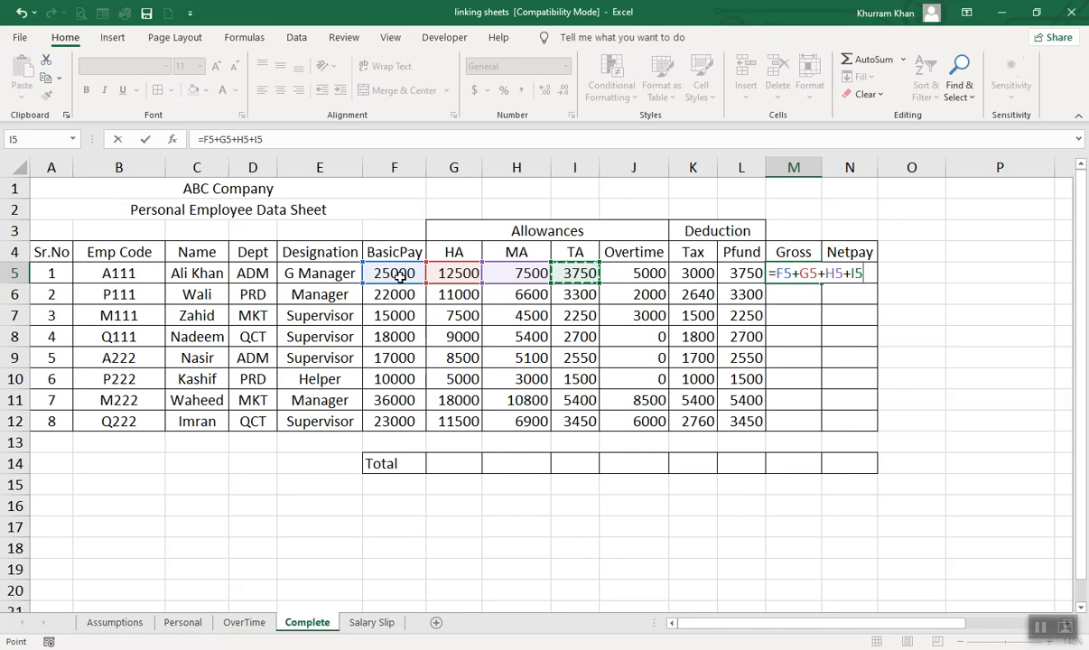
key(Return)
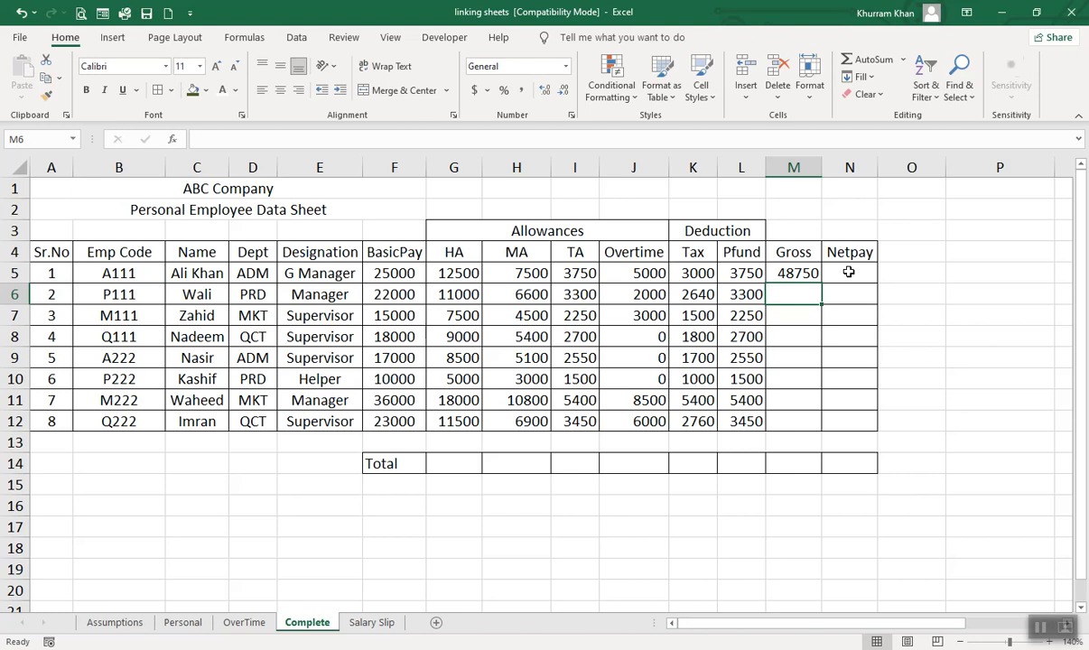
Calculate net pay in N5 by subtracting tax and provident fund from gross, =M5-K5-L5
click(849, 271)
text(=)
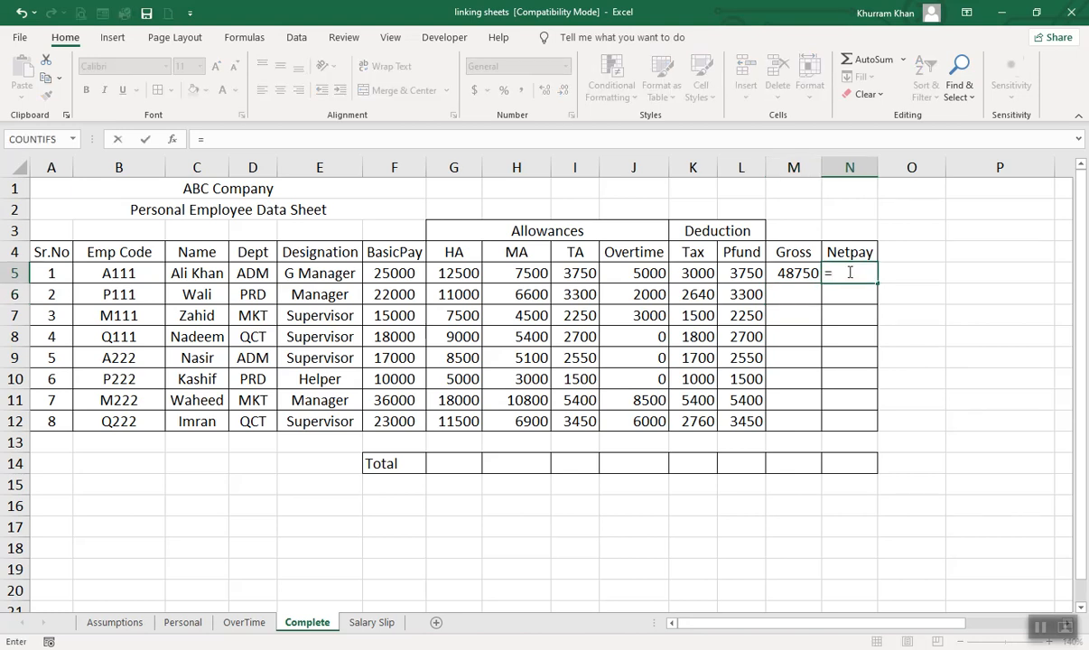
text(M5-)
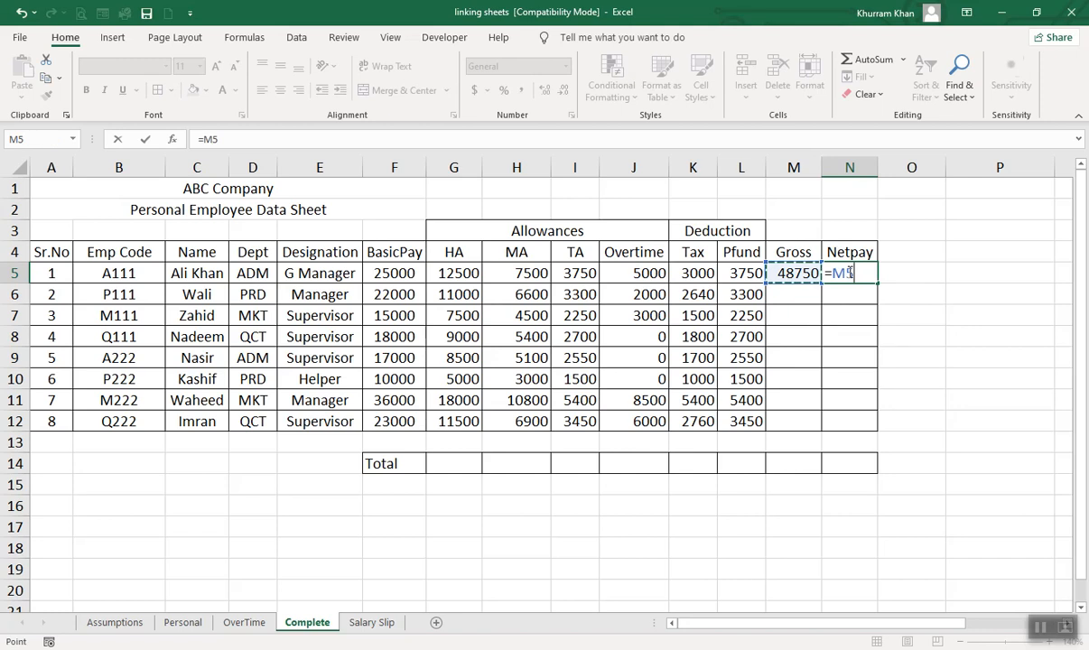
key(Left)
key(Left)
key(Left)
text(-)
key(Left)
key(Left)
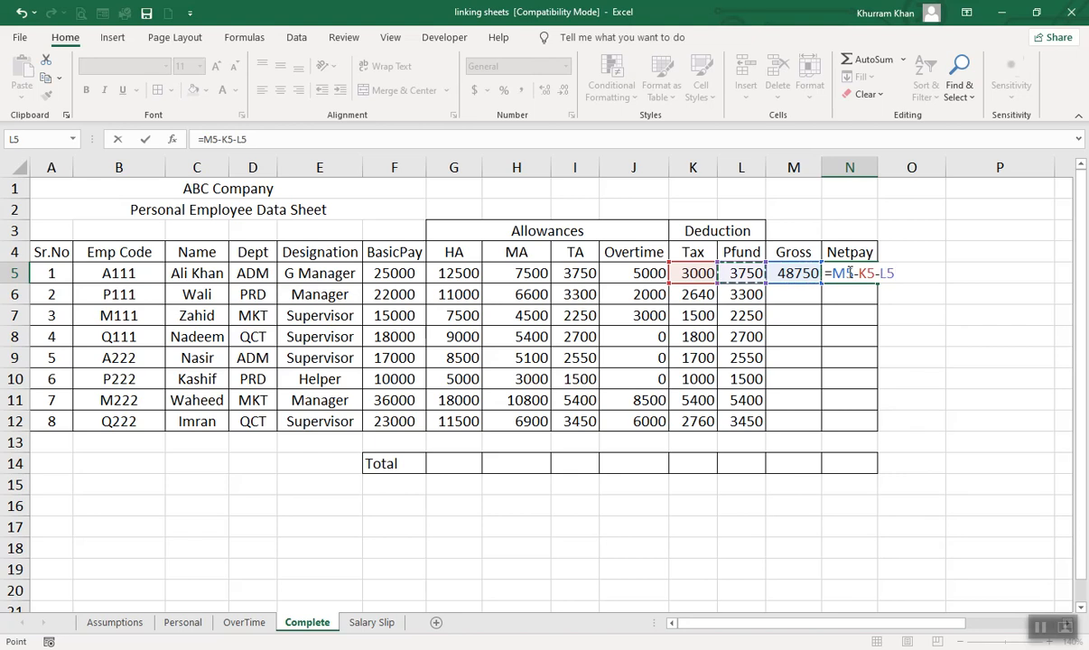
key(Return)
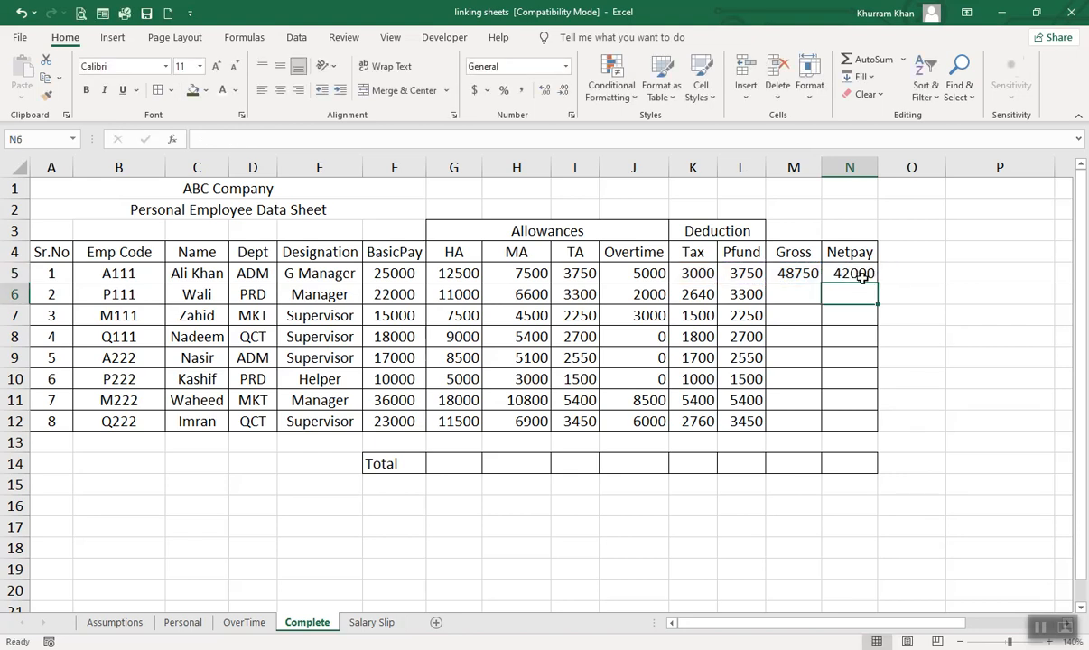
Fill the Gross formula in M5 and the Netpay formula in N5 down to row 12
click(799, 277)
double_click(823, 282)
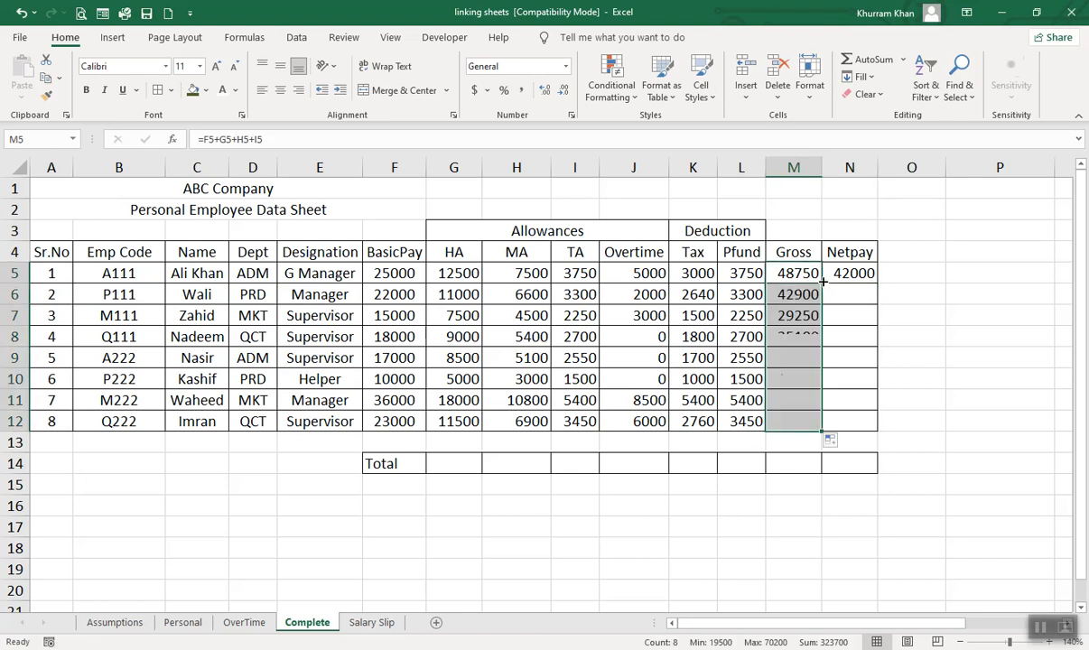
click(846, 273)
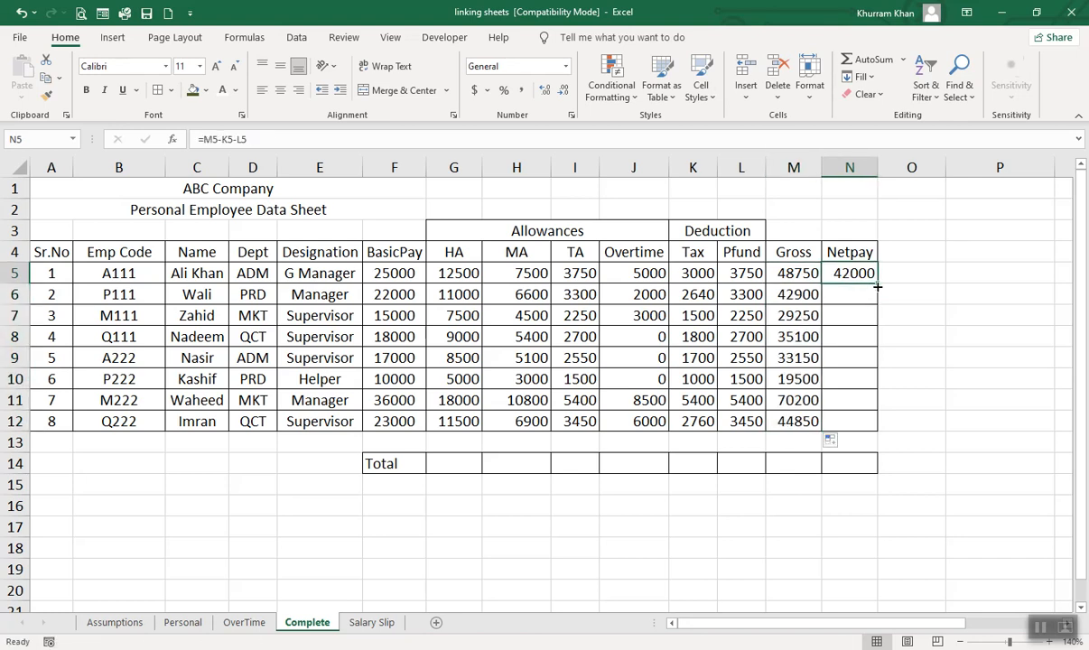
double_click(877, 282)
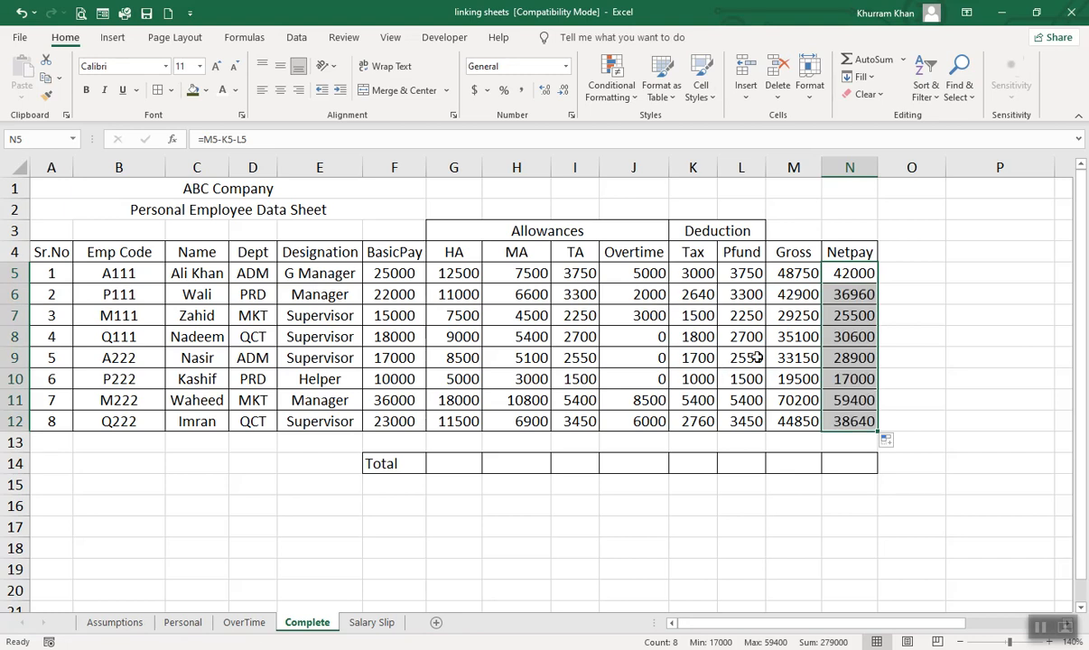
Total the HA column in G14 with =SUM(G5:G12) and fill the formula across the Total row to N14
click(466, 465)
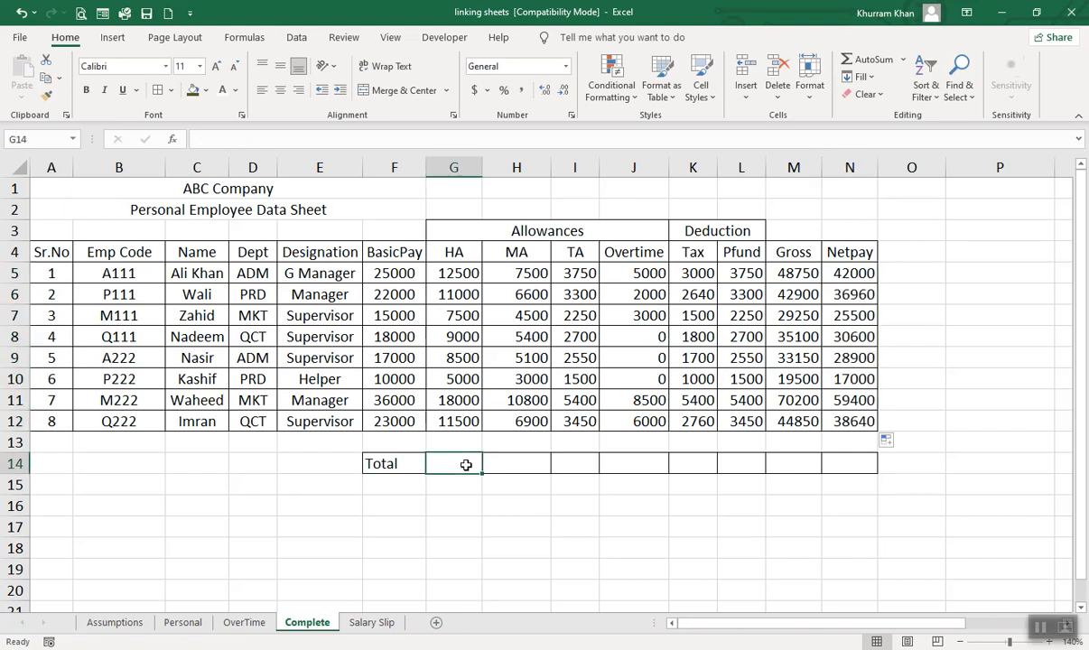
text(=s)
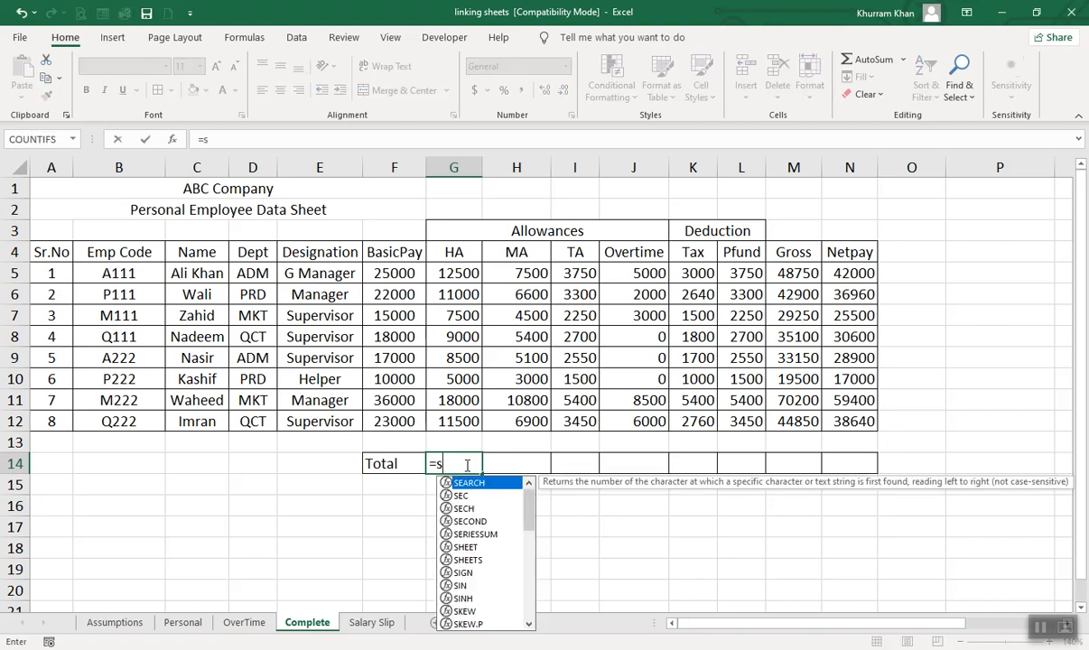
text(um)
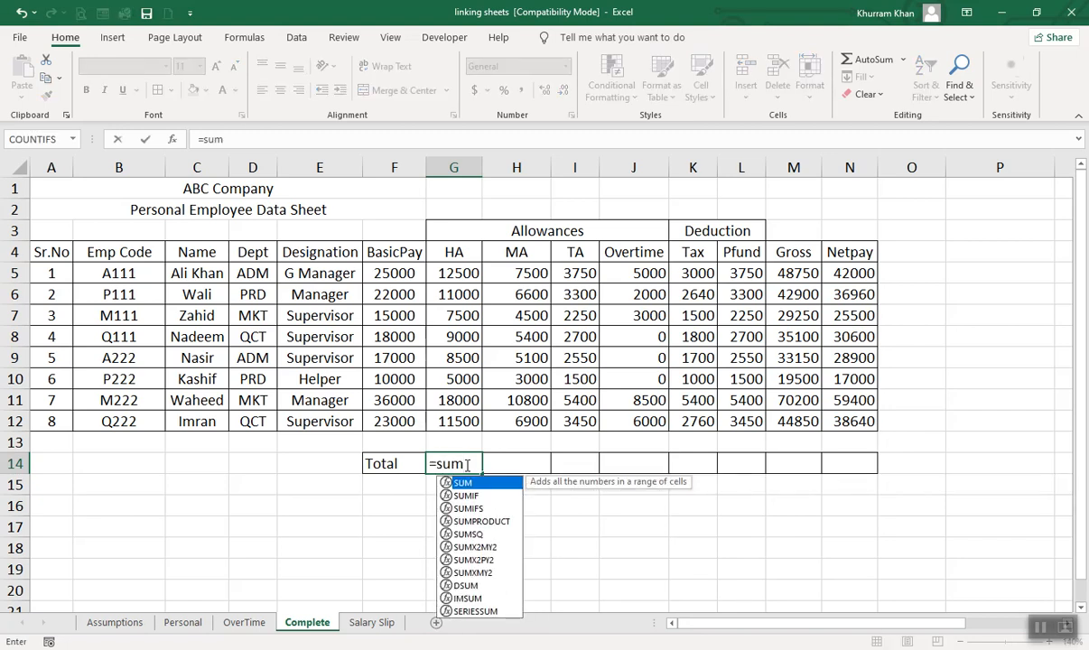
text(()
click(459, 273)
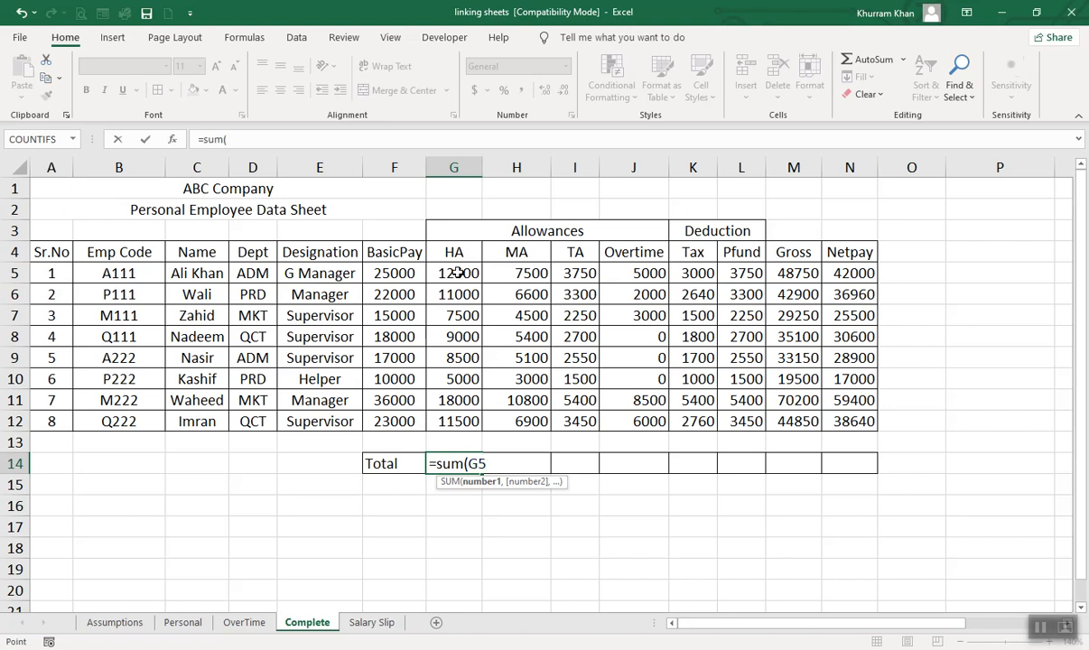
drag(459, 273, 465, 417)
key(Return)
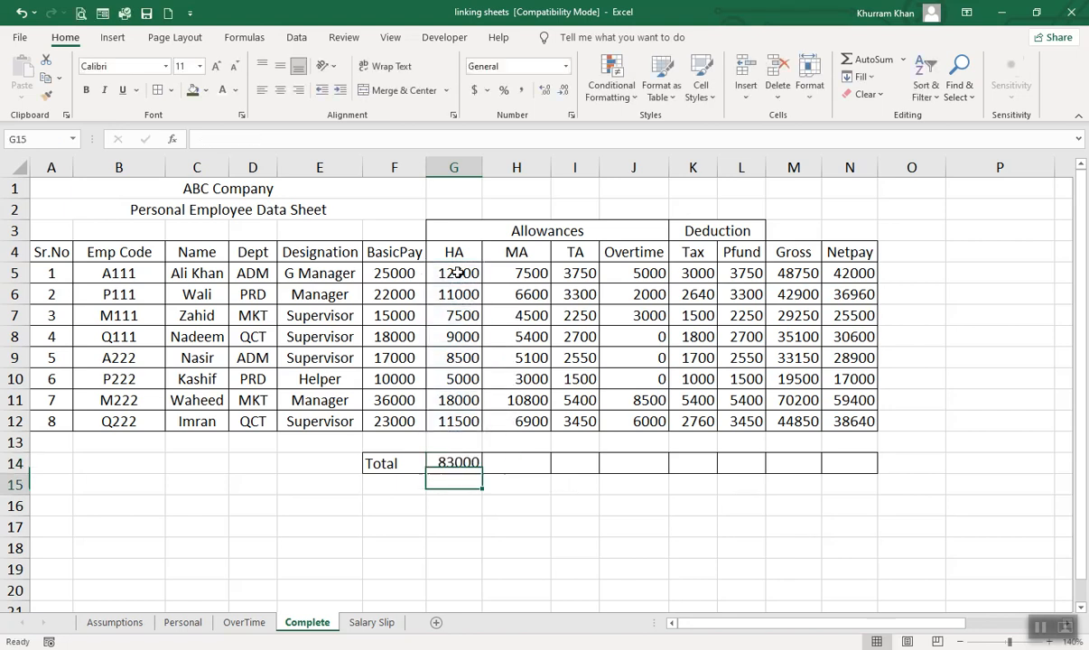
click(454, 465)
drag(483, 475, 855, 468)
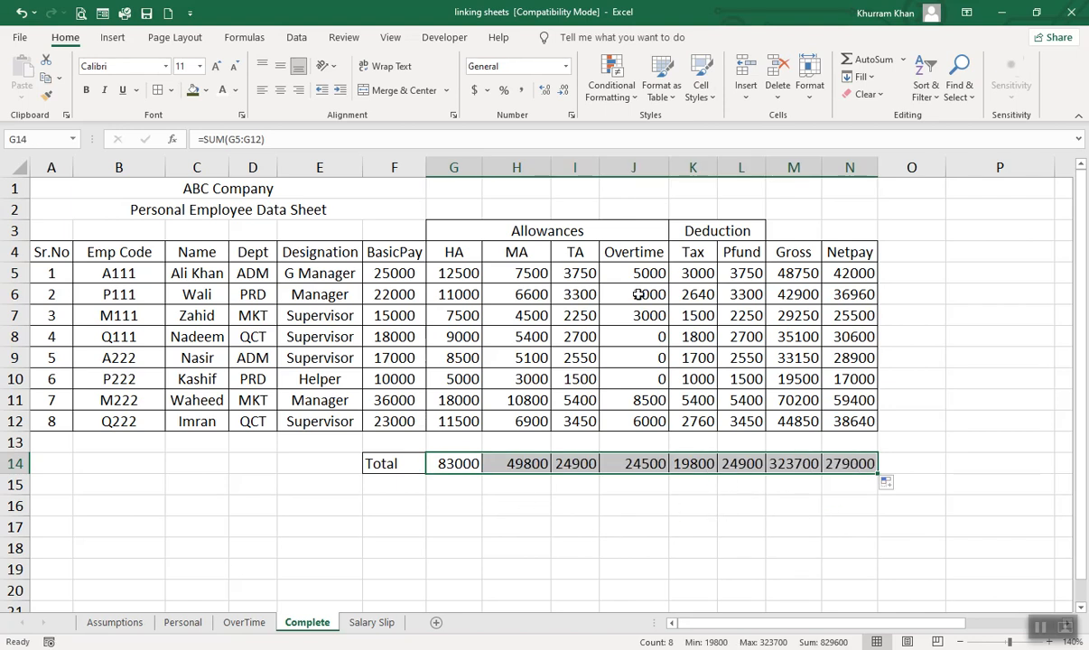
Clear the Name cell G7 on the Salary Slip sheet and review the lookup formulas in the BasicPay and MA cells
click(371, 623)
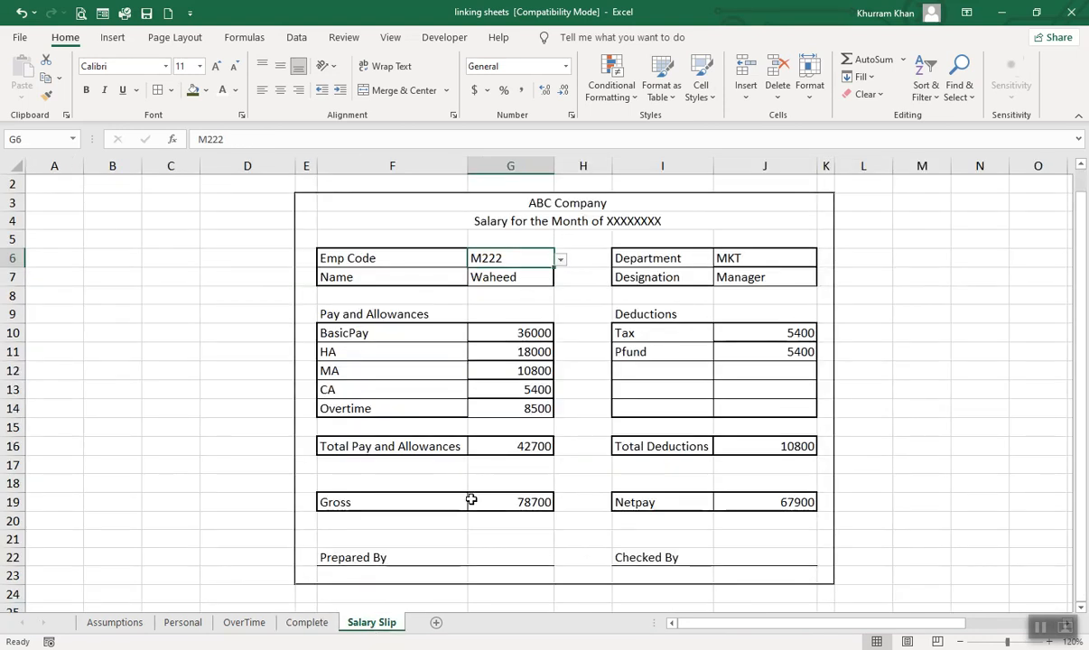
click(560, 259)
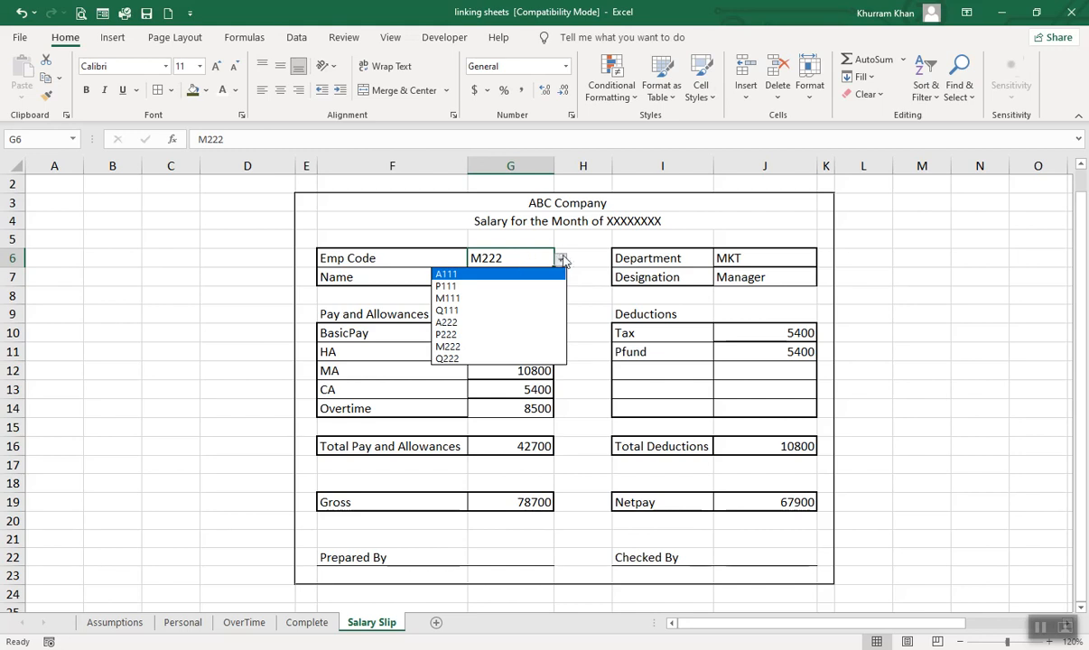
click(560, 260)
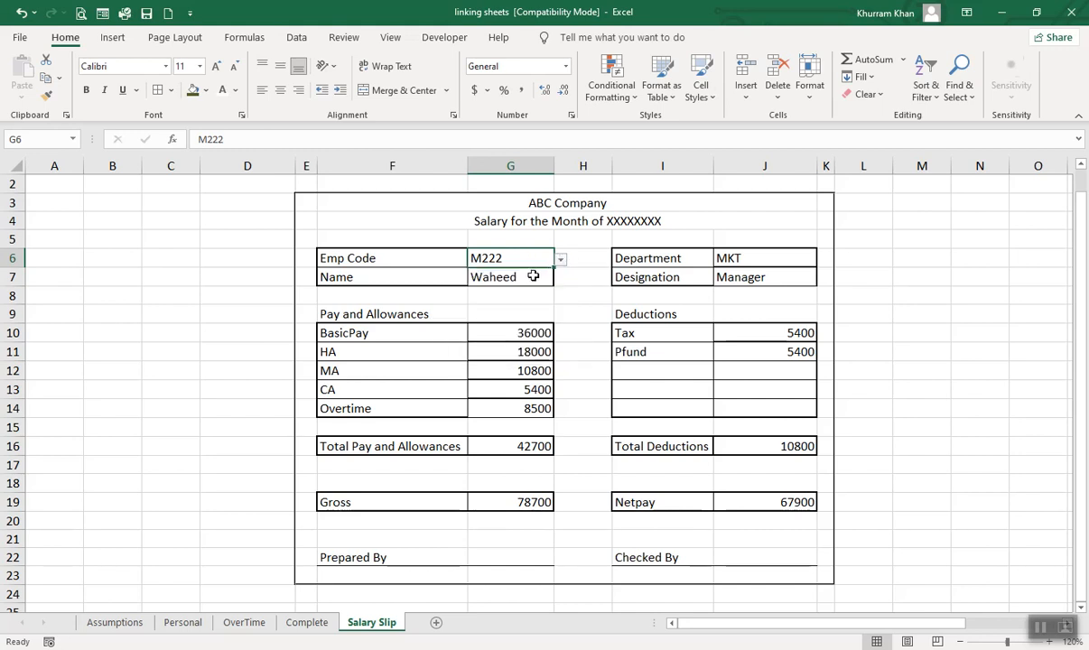
click(531, 278)
key(Delete)
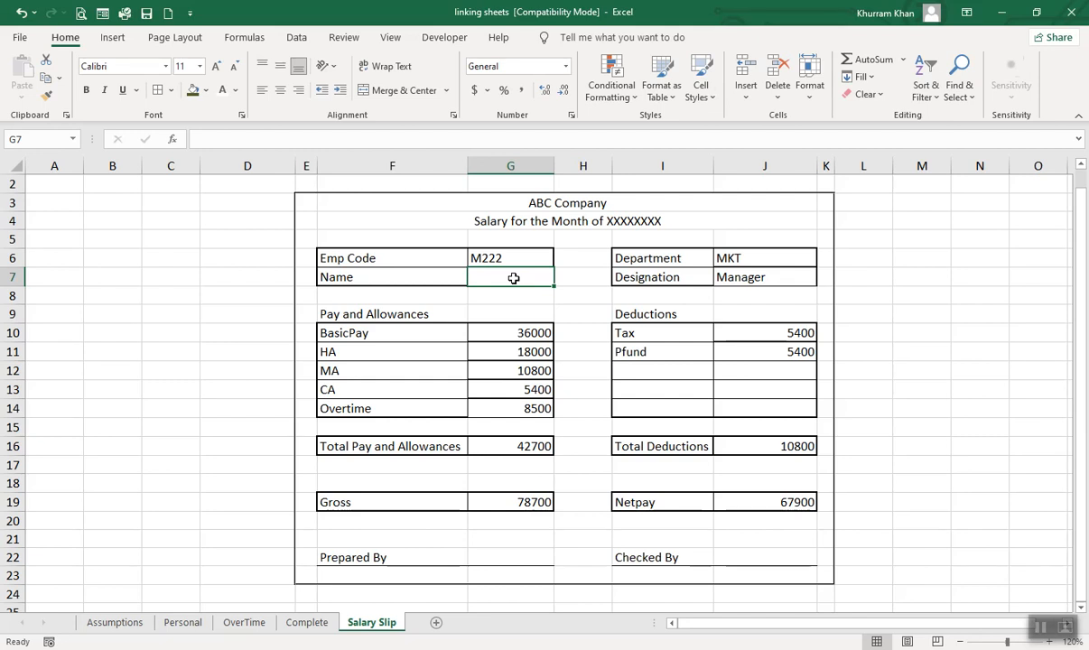
click(510, 329)
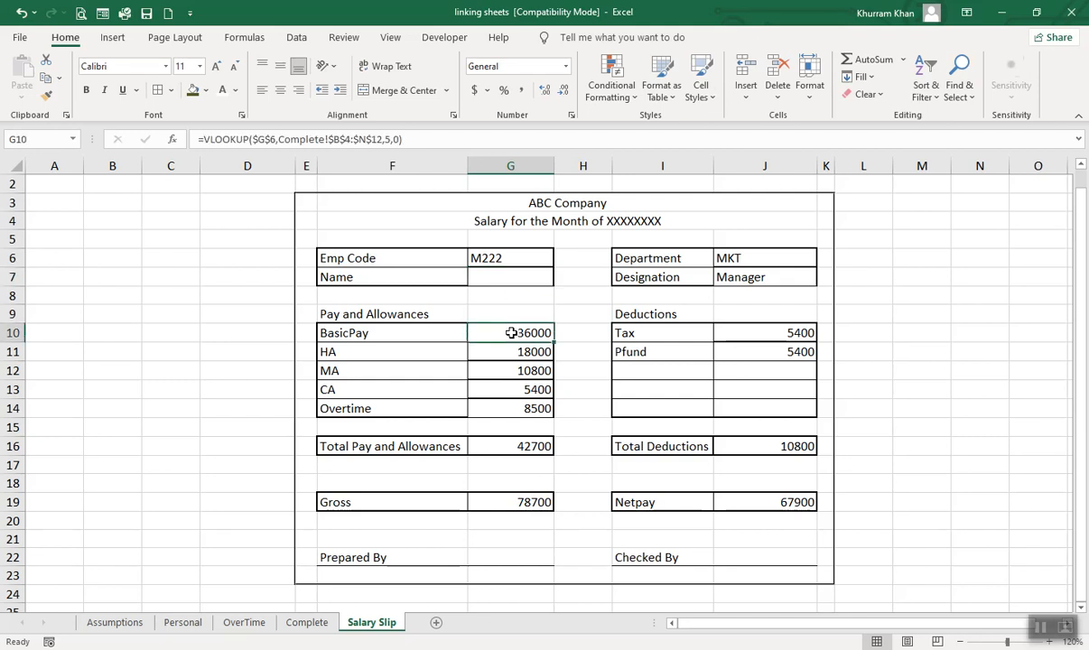
double_click(510, 332)
double_click(510, 371)
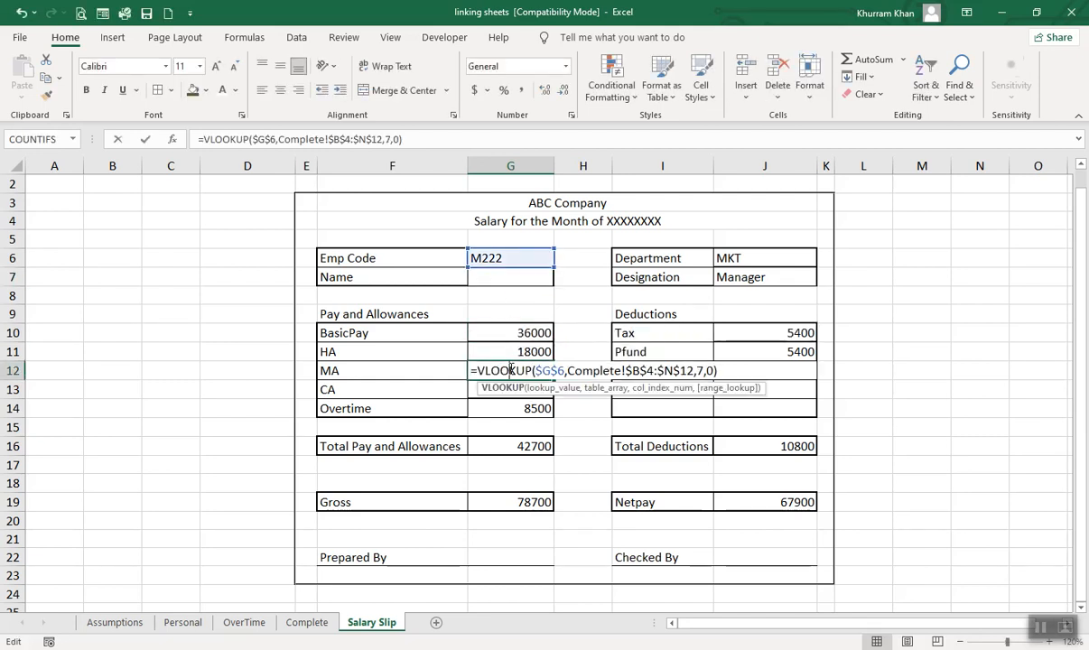
key(Return)
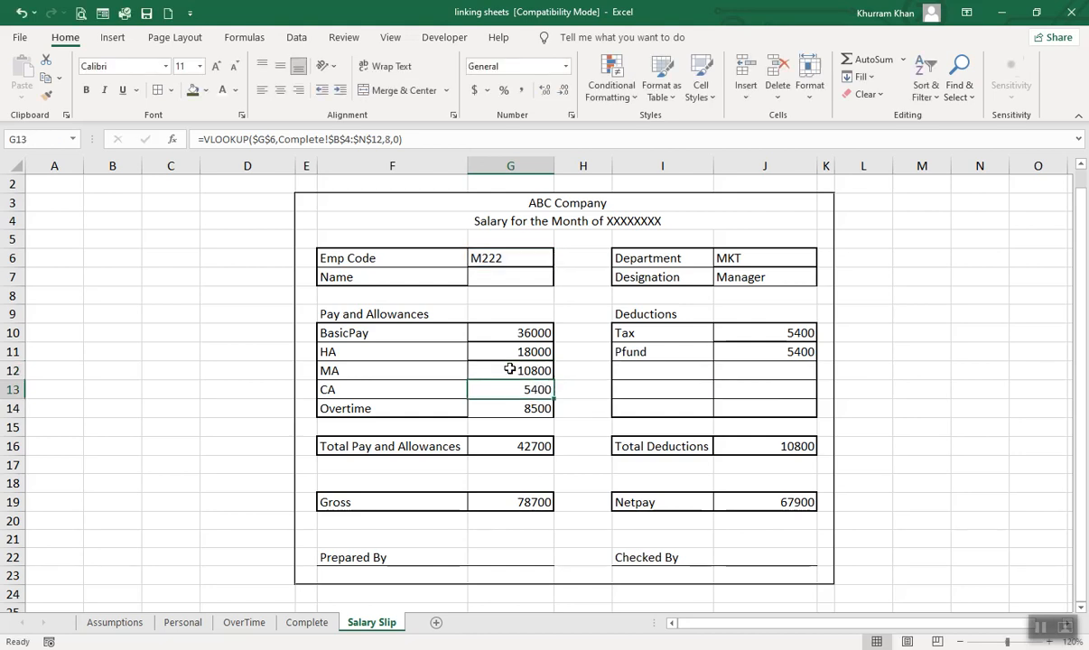
Look up the employee's name in G7 from the selected employee code with =VLOOKUP(G6,Complete!$B$5:$N$12,2,0)
click(522, 281)
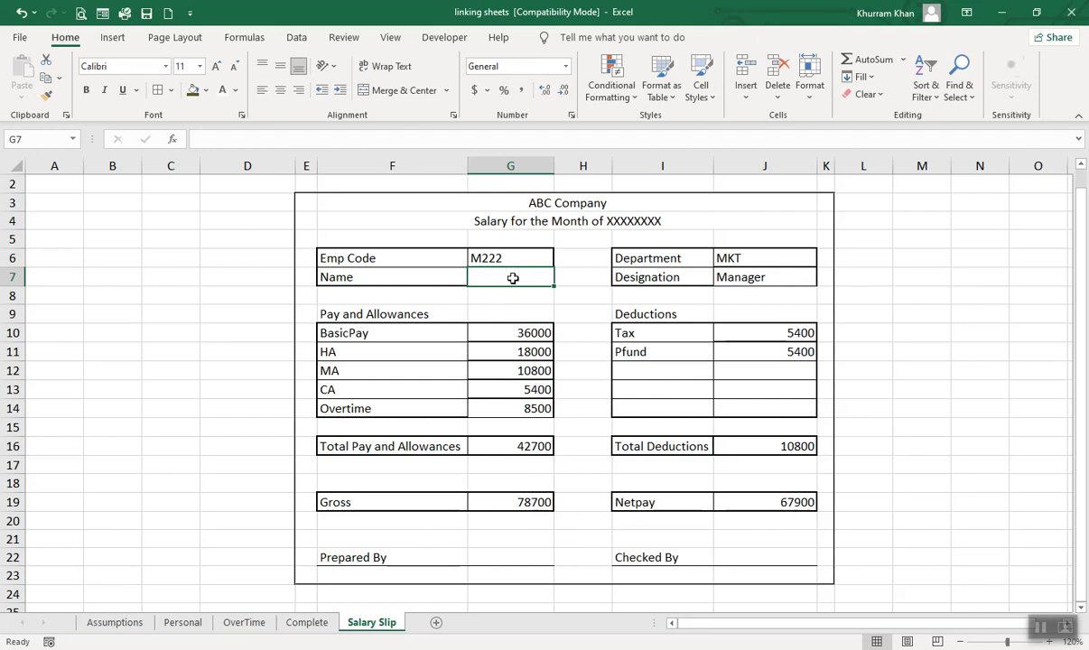
text(=)
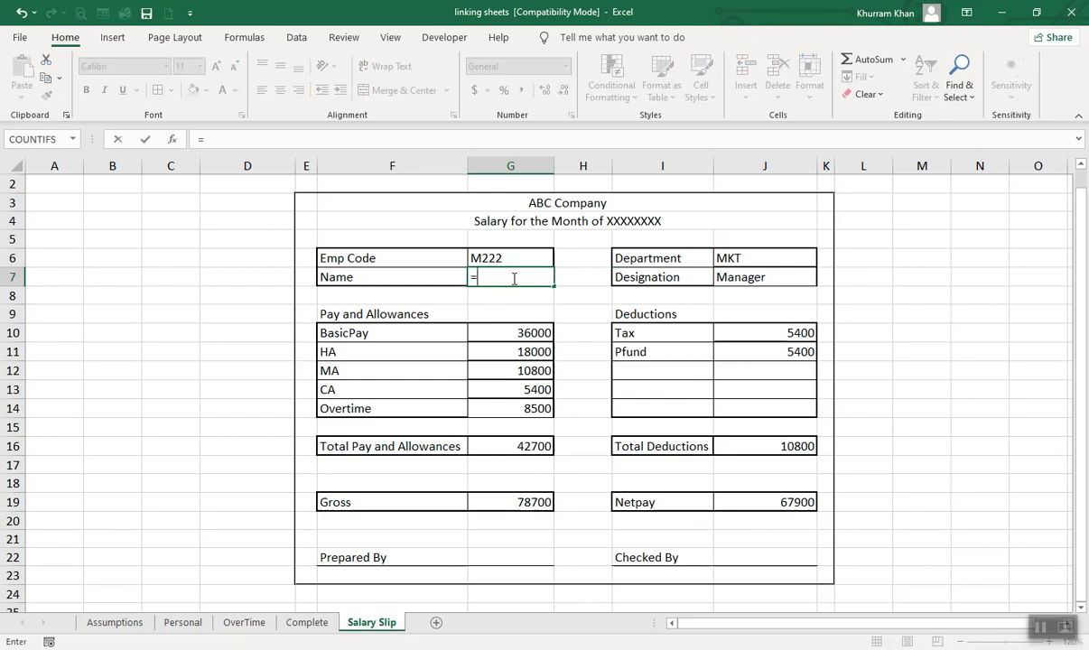
text(vl)
key(Tab)
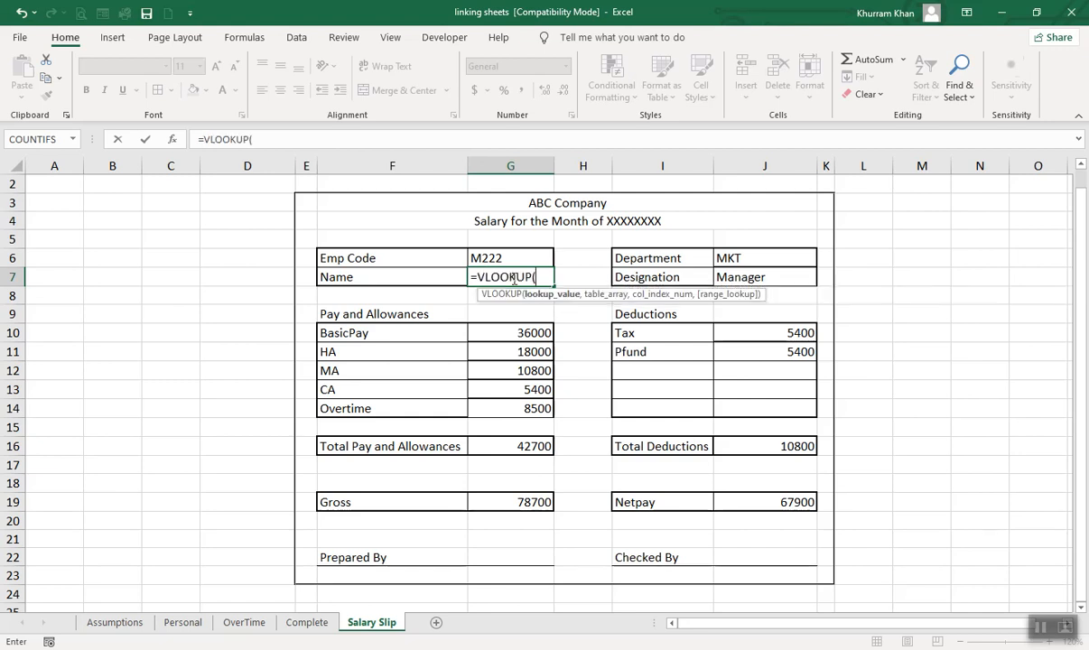
click(486, 257)
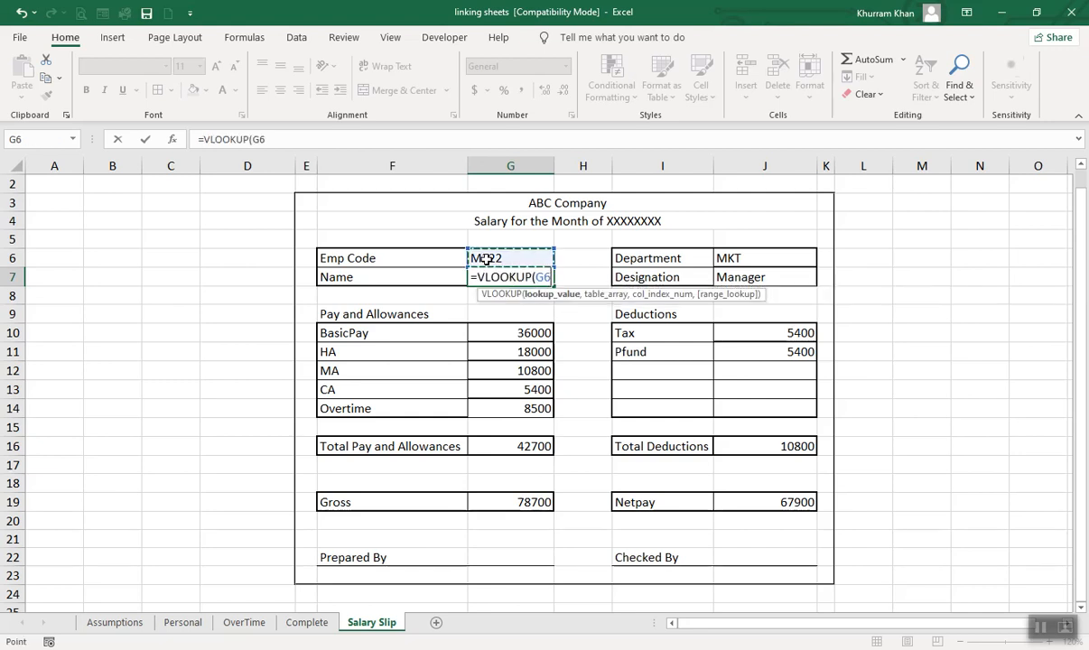
text(,)
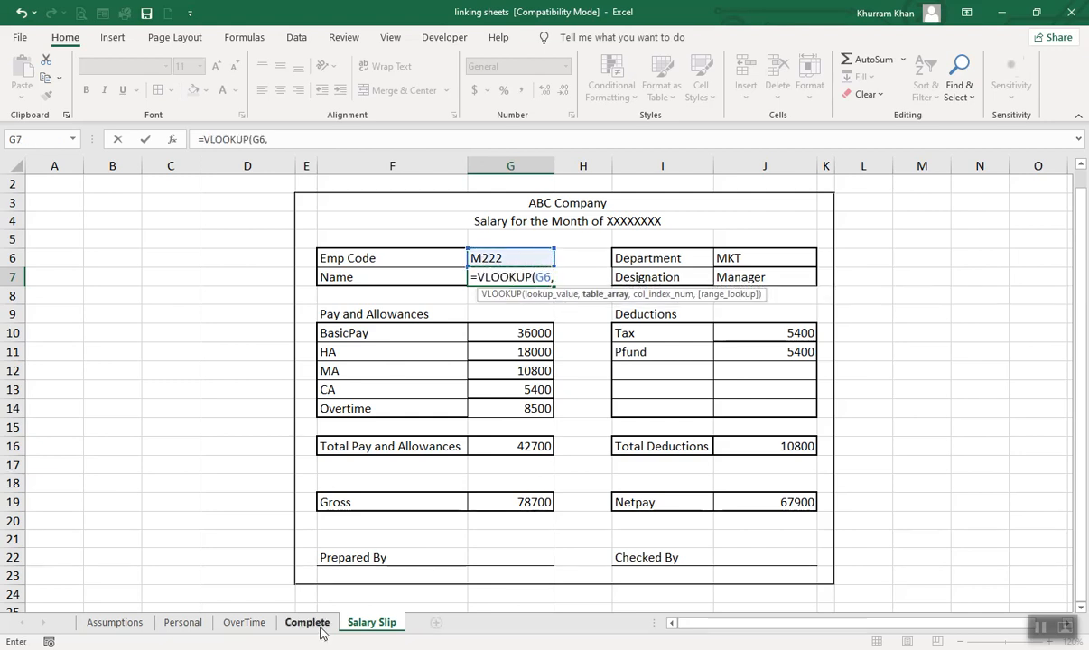
click(311, 625)
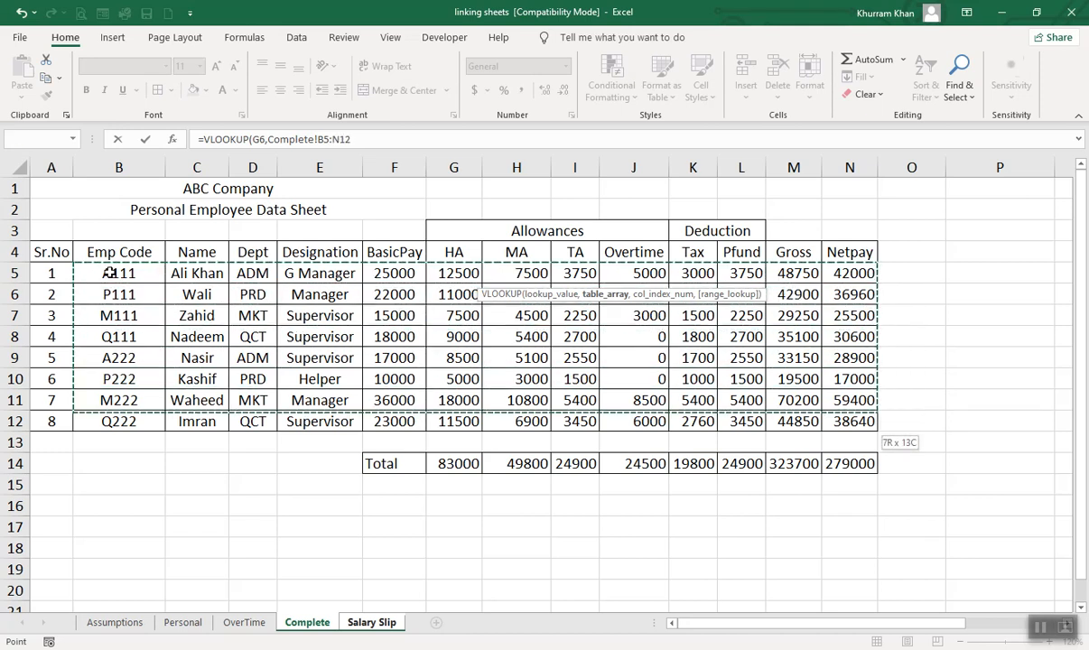
key(F4)
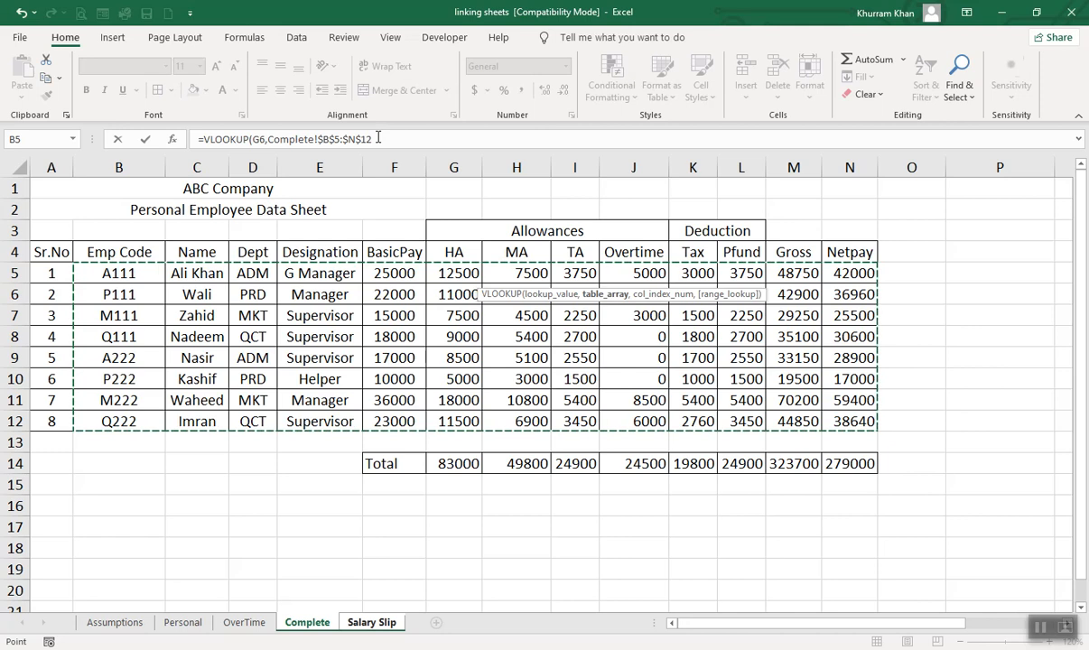
click(379, 137)
text(,)
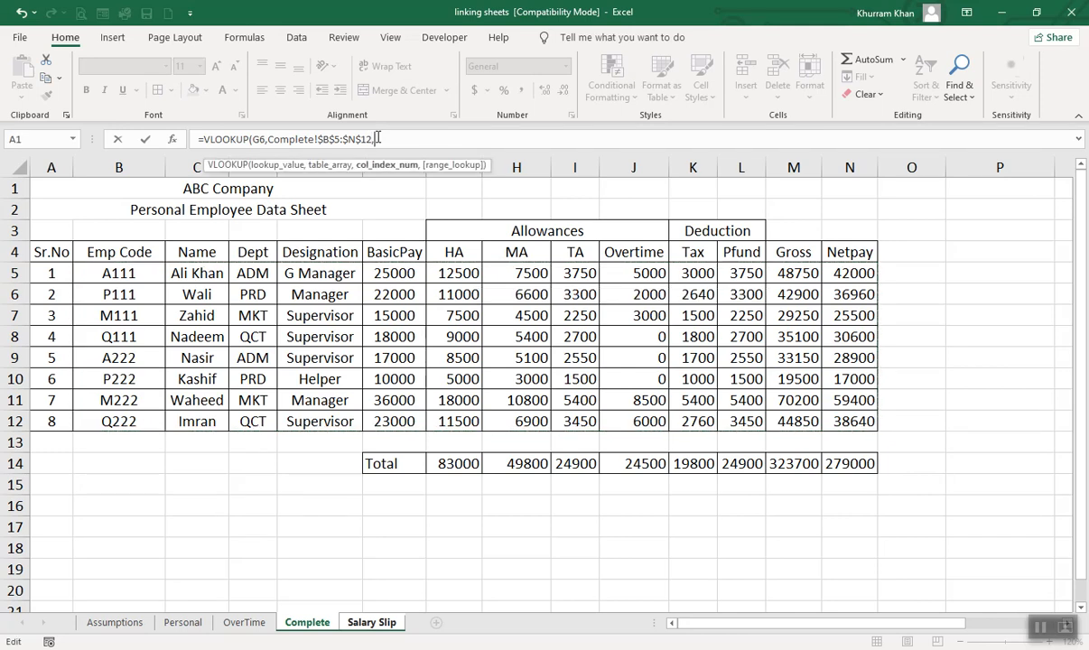
text(2,)
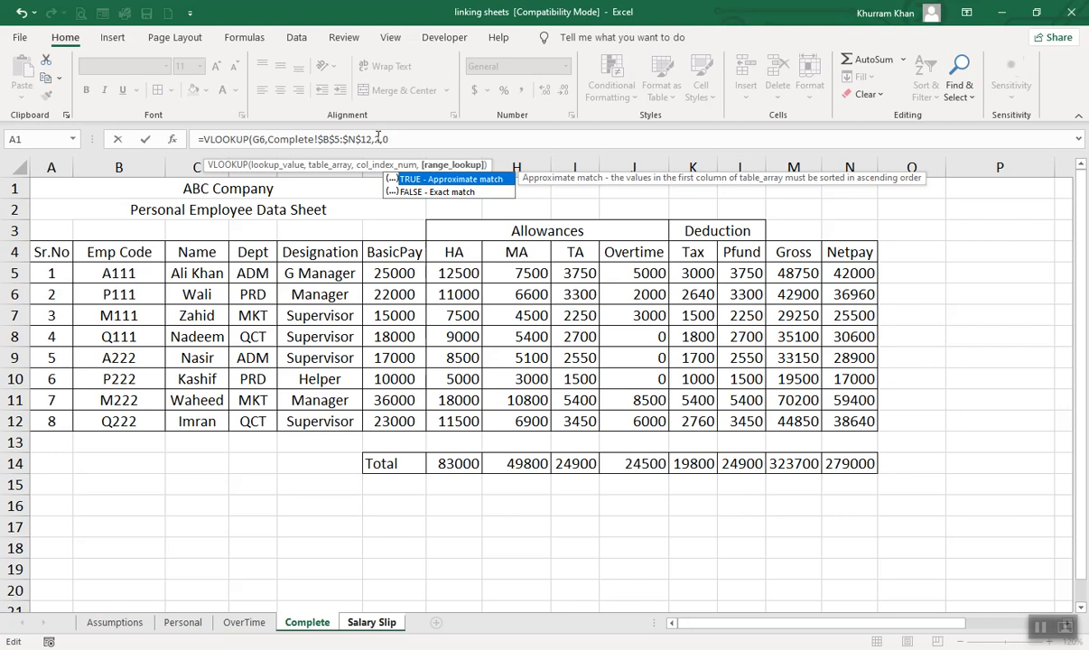
text(0))
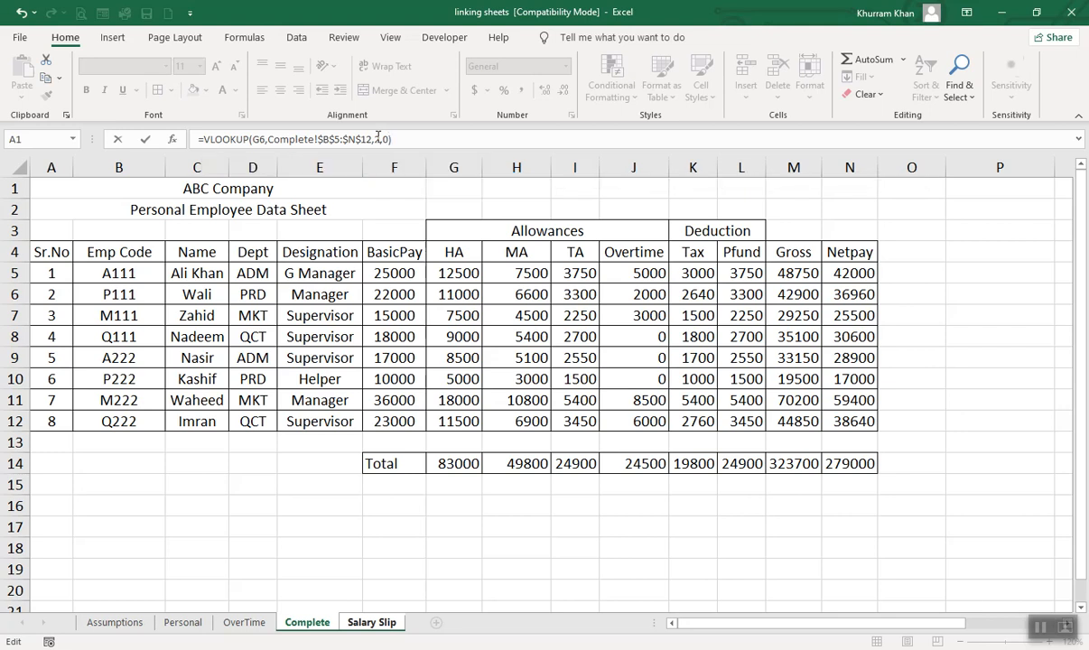
key(Return)
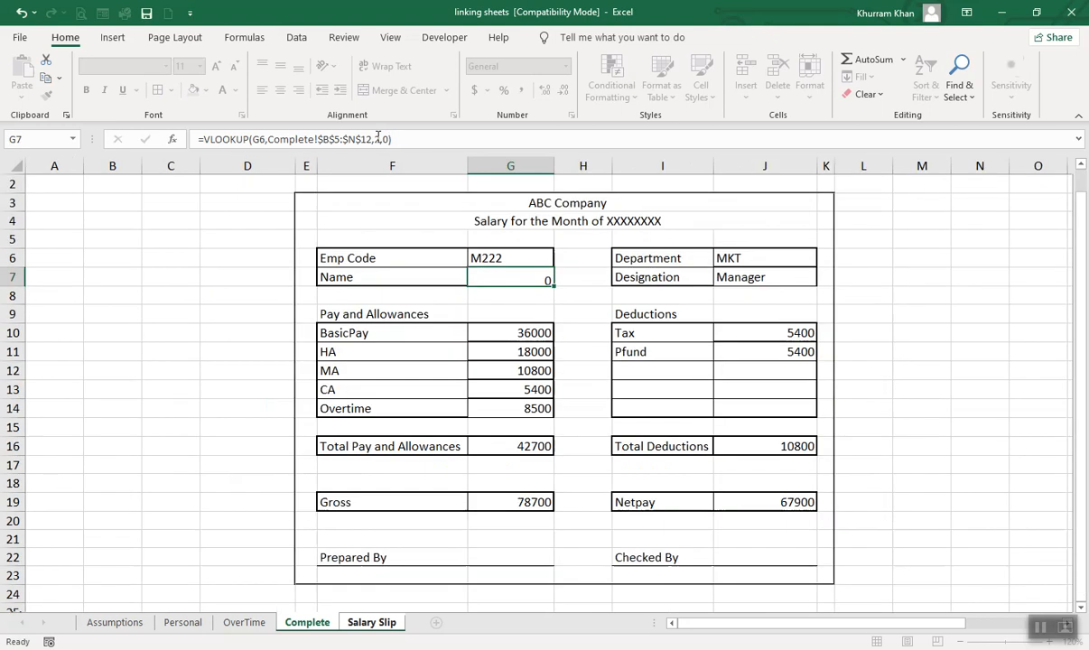
Compare the names on the Personal sheet with the Salary Slip's Name field, and select the slip's company title in F3
click(514, 258)
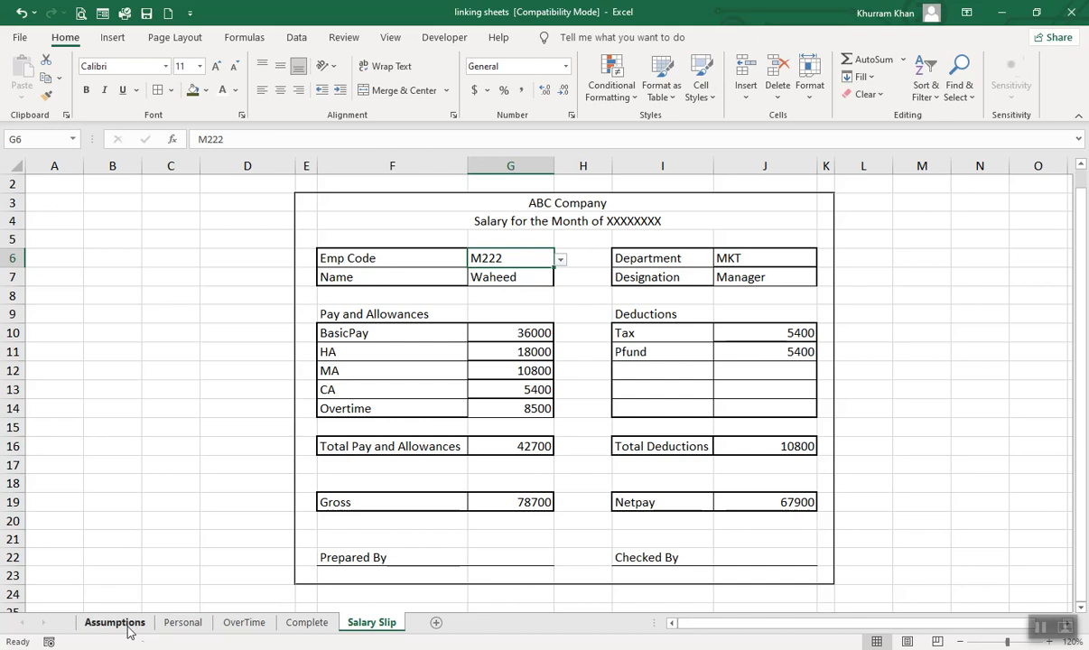
click(185, 625)
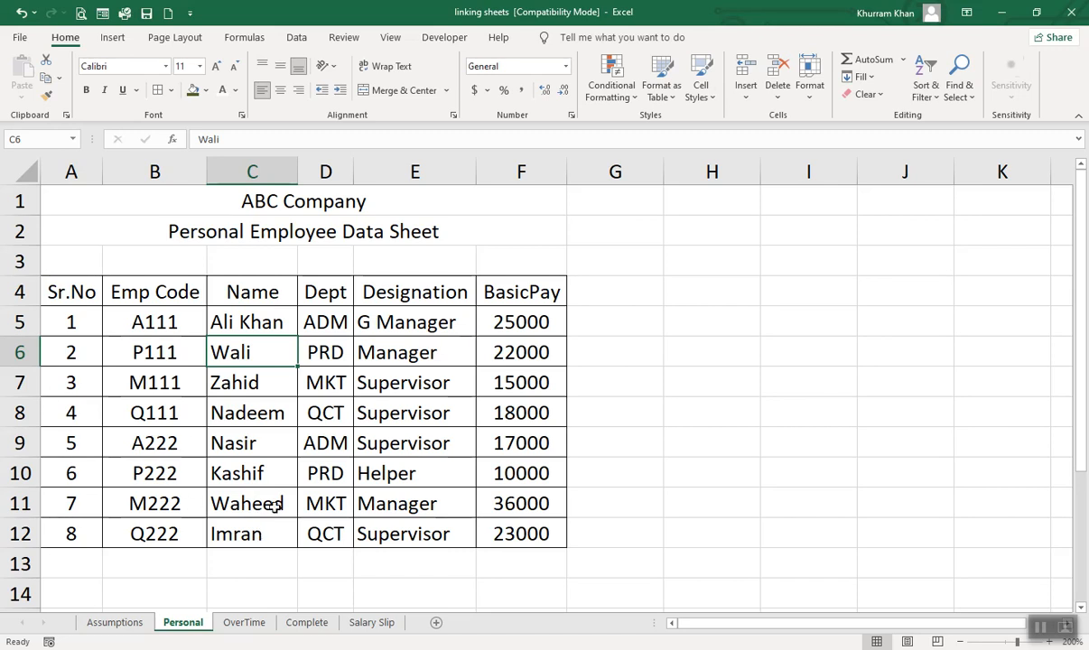
click(373, 623)
click(572, 372)
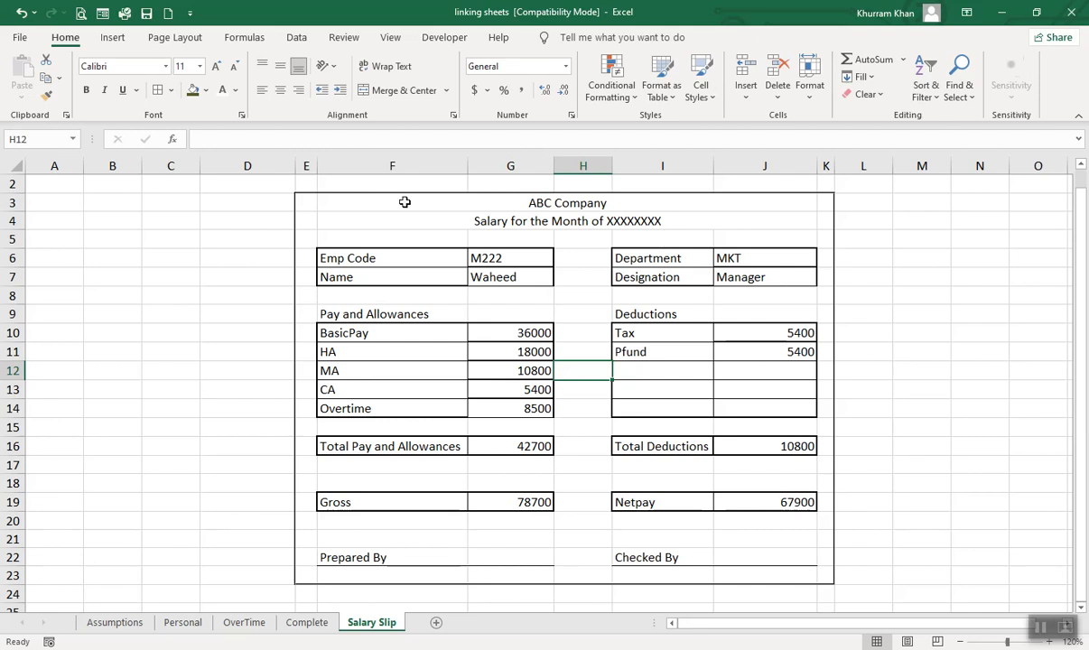
click(412, 202)
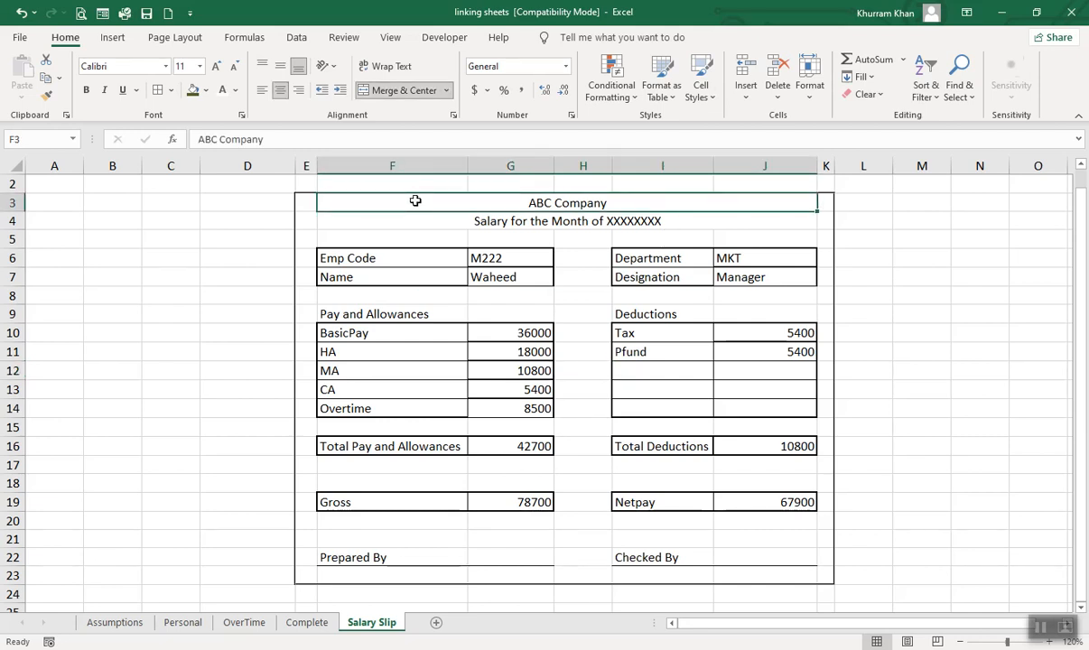
Set the bordered salary slip range E3:K23 as the print area and check it in the print preview
key(Left)
key(shift+Right)
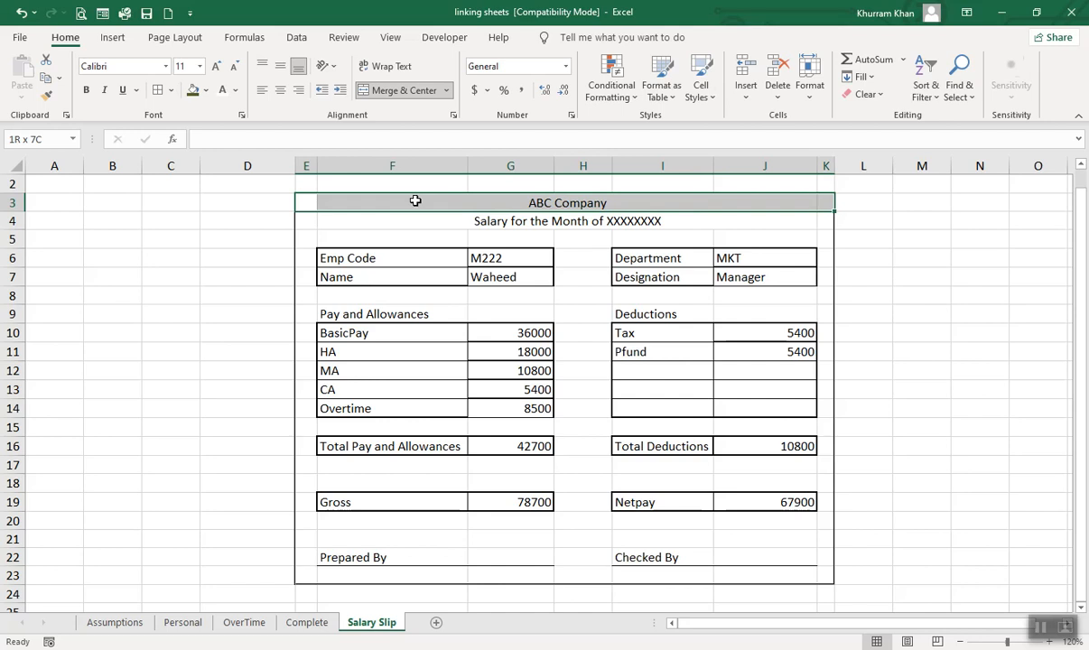
key(shift+Down)
key(shift+Down)
key(shift+Down)
key(shift+Down)
key(shift+Down)
key(shift+Down)
key(shift+Down)
key(shift+Down)
key(shift+Down)
key(shift+Down)
key(shift+Down)
key(shift+Down)
key(shift+Down)
key(shift+Down)
key(shift+Down)
key(shift+Down)
key(shift+Down)
key(shift+Down)
key(shift+Down)
key(shift+Down)
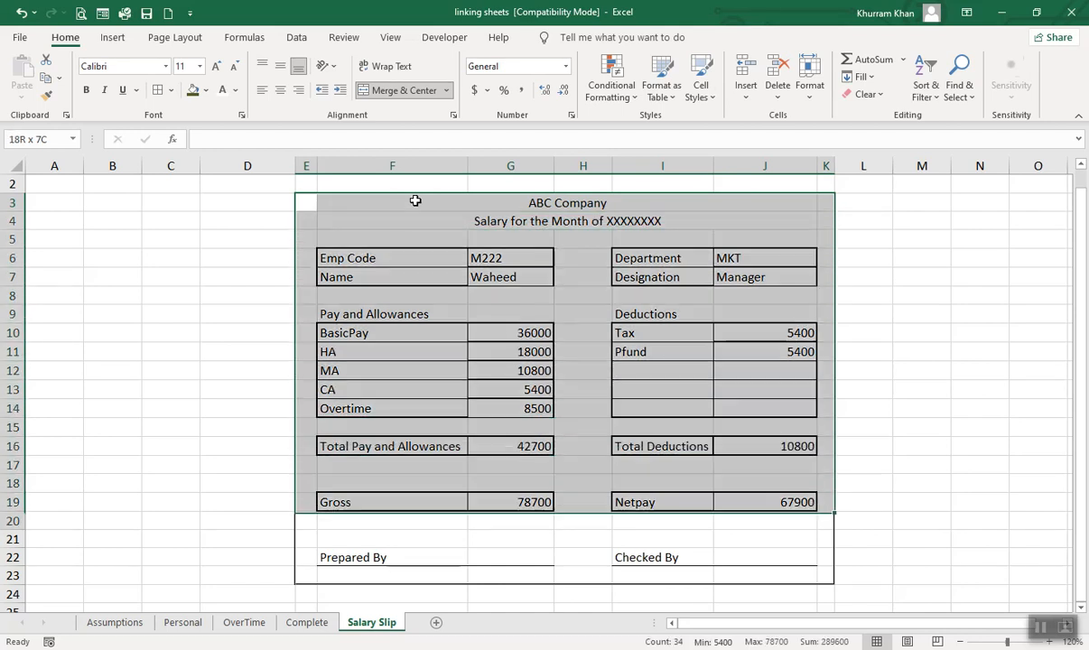
click(177, 39)
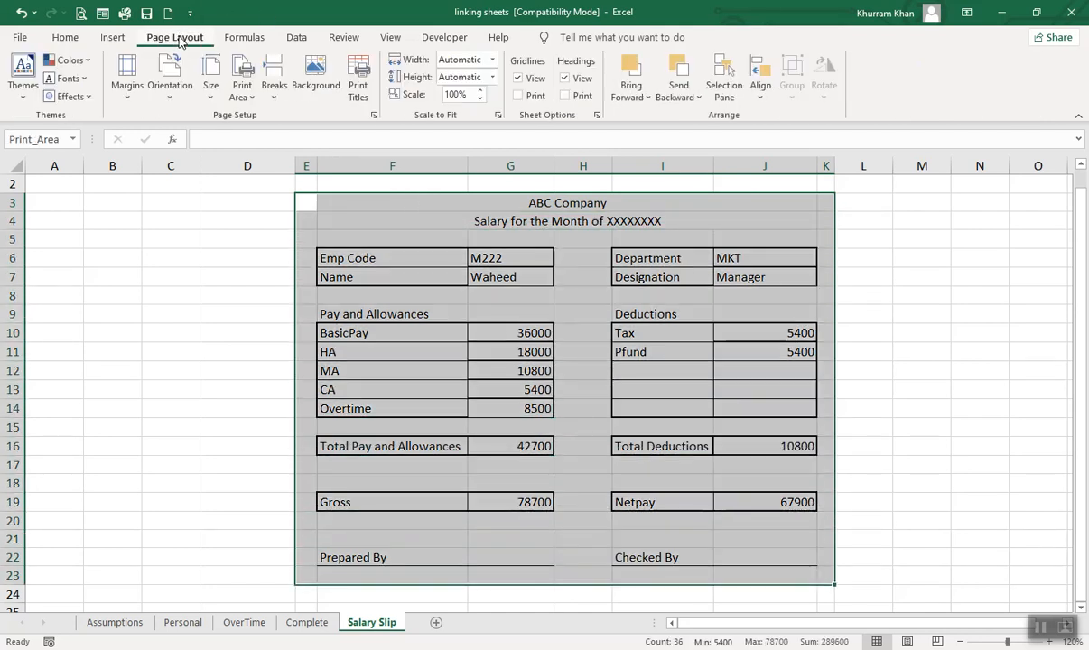
click(244, 90)
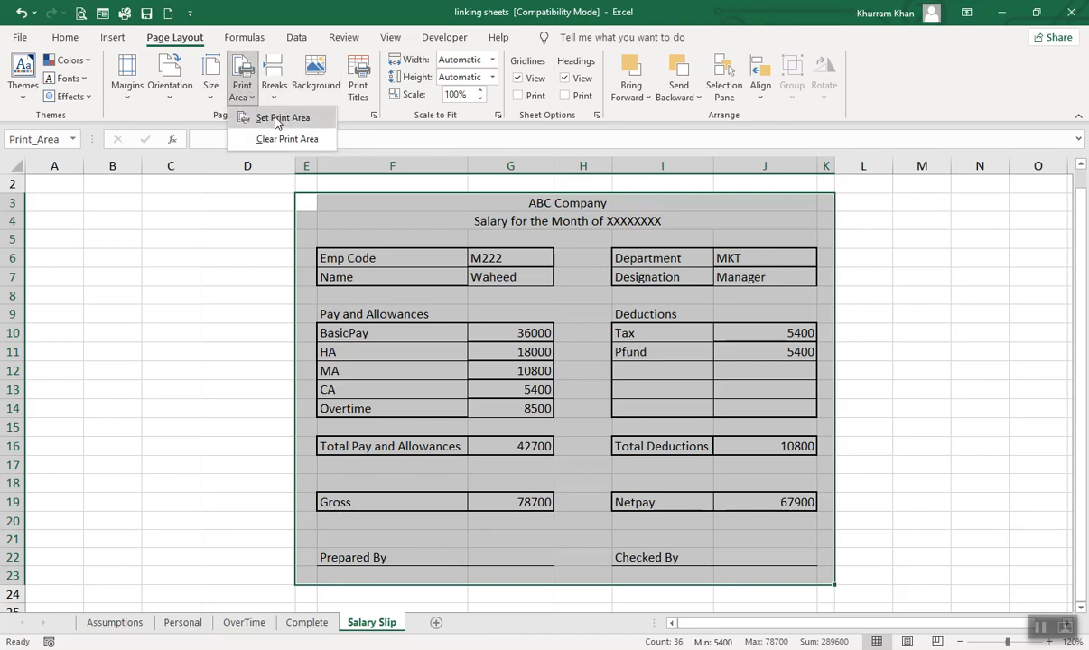
click(269, 117)
click(251, 277)
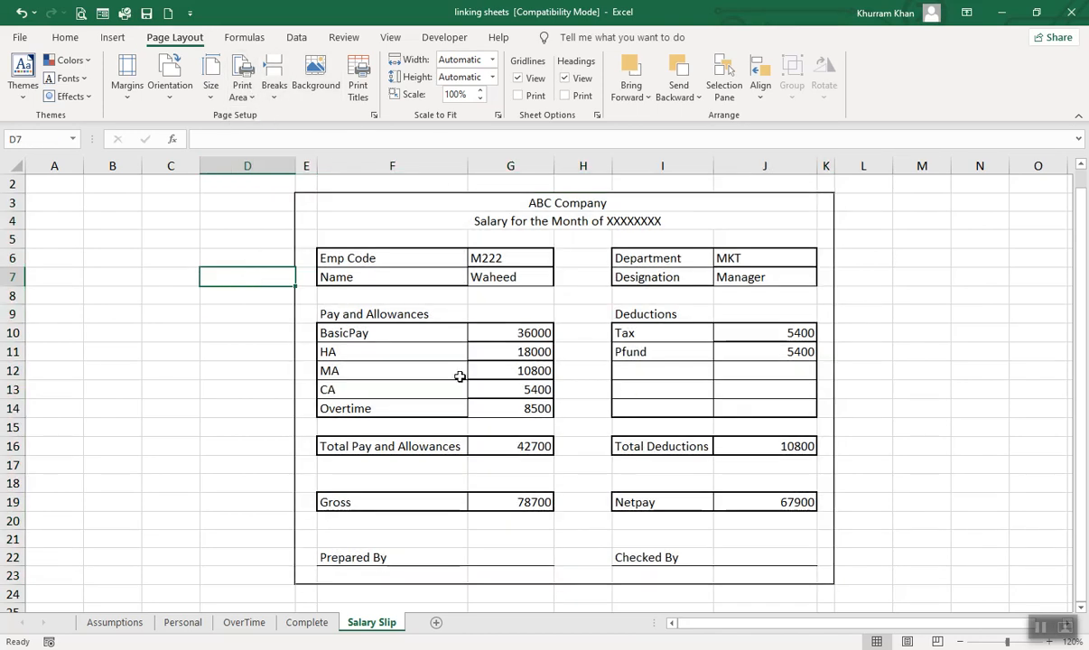
click(80, 12)
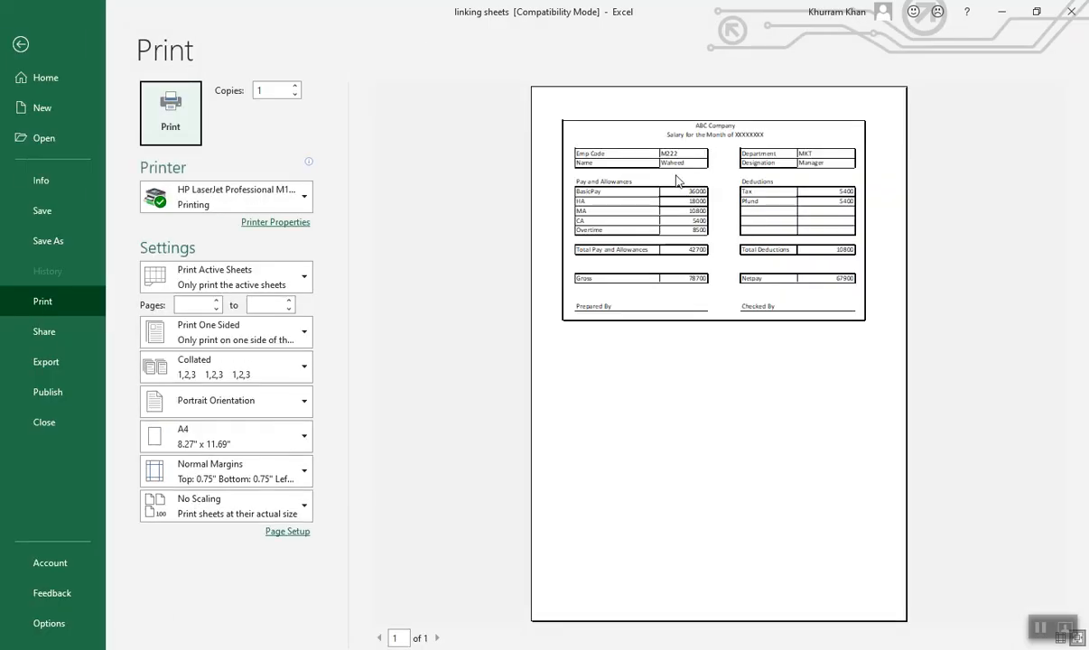
click(22, 45)
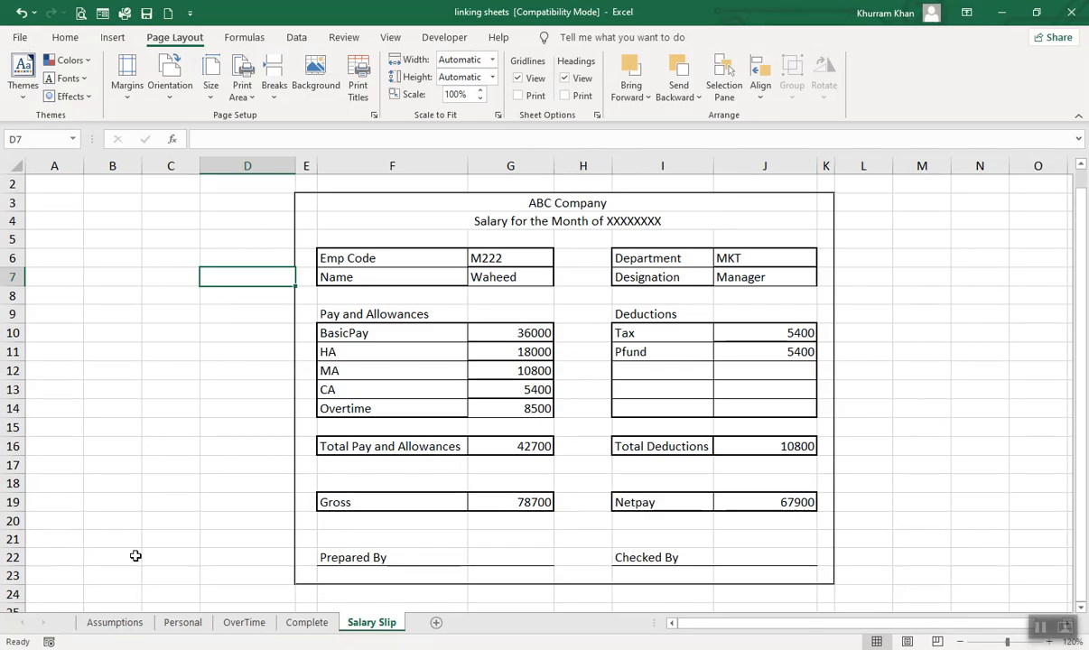
Set the first employee's BasicPay in F5 on the Personal sheet to 30000
click(307, 623)
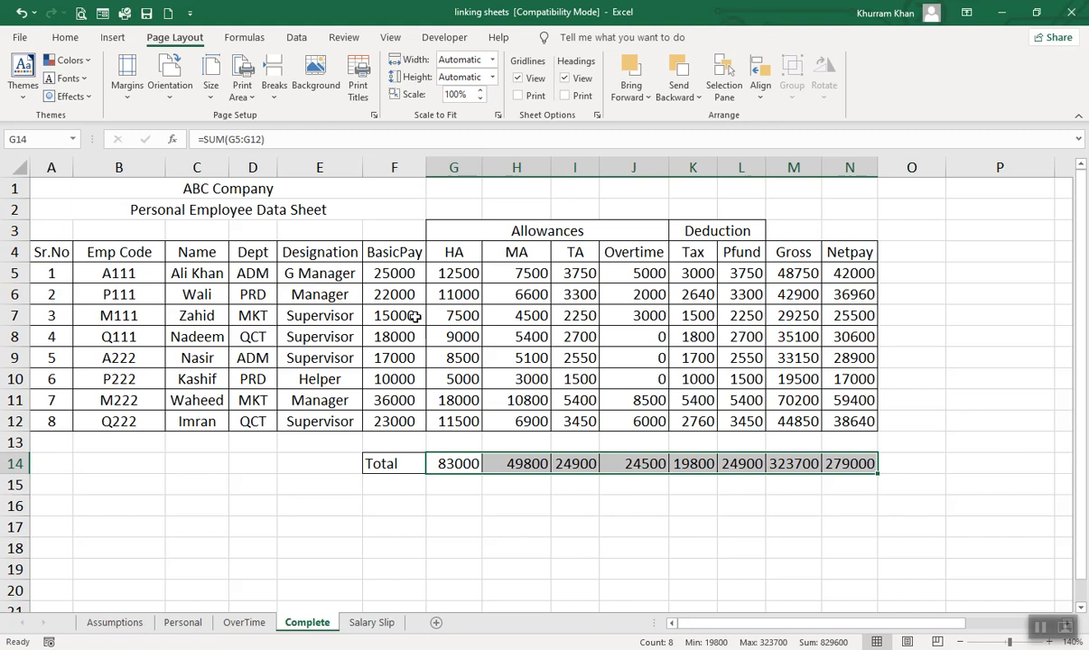
click(185, 623)
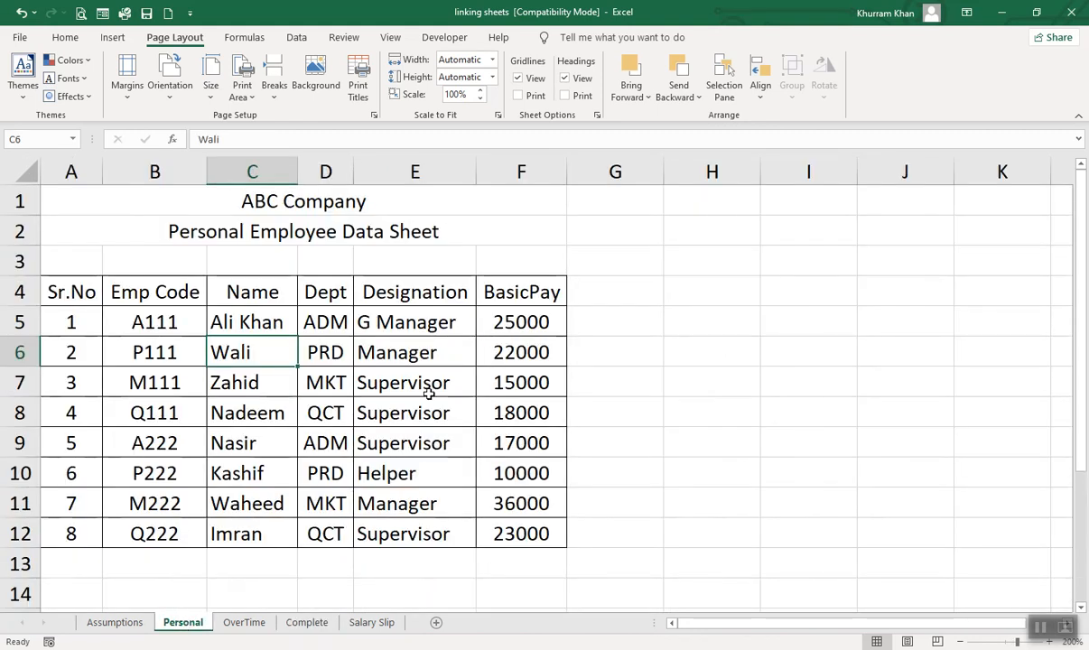
click(531, 316)
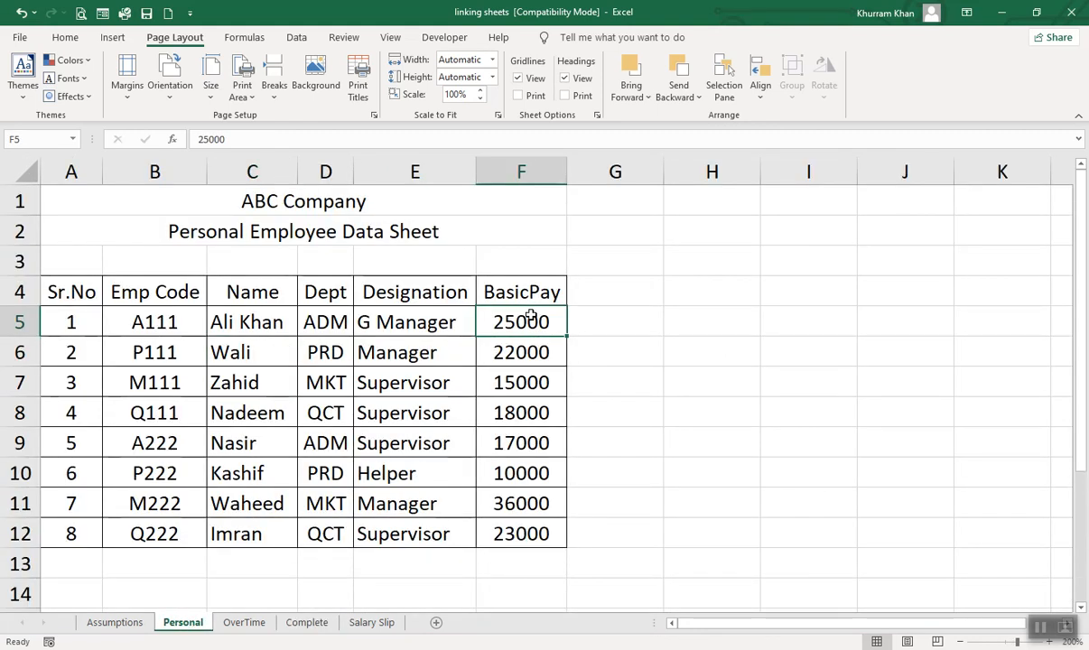
text(30000)
key(Return)
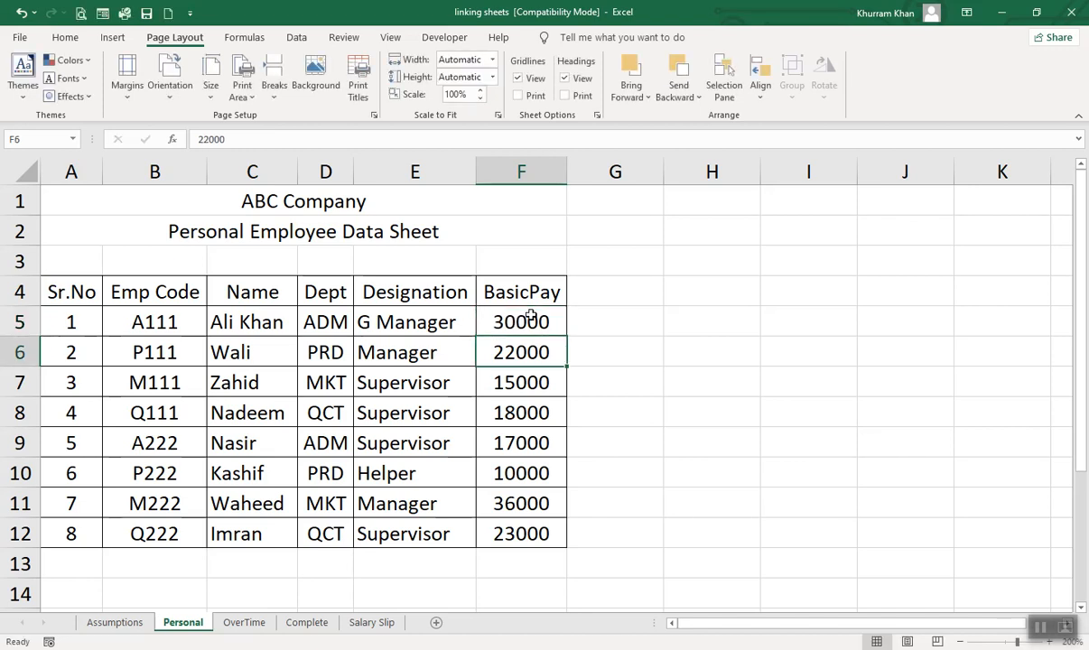
Check the OverTime sheet and inspect the first employee's linked BasicPay in F5 on the Complete sheet
click(258, 625)
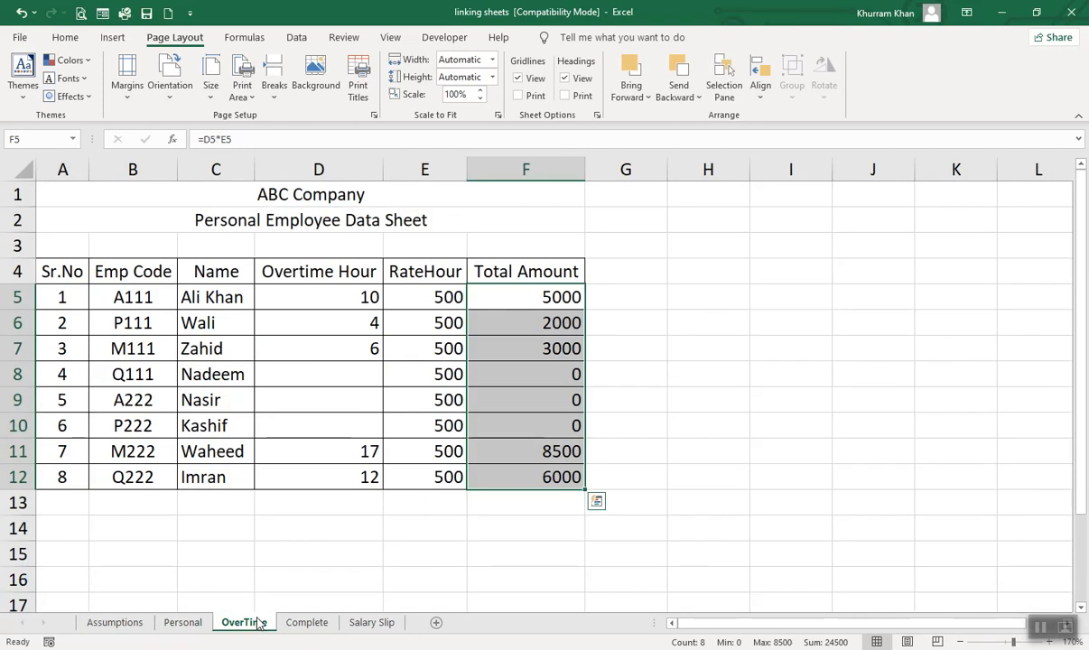
click(306, 625)
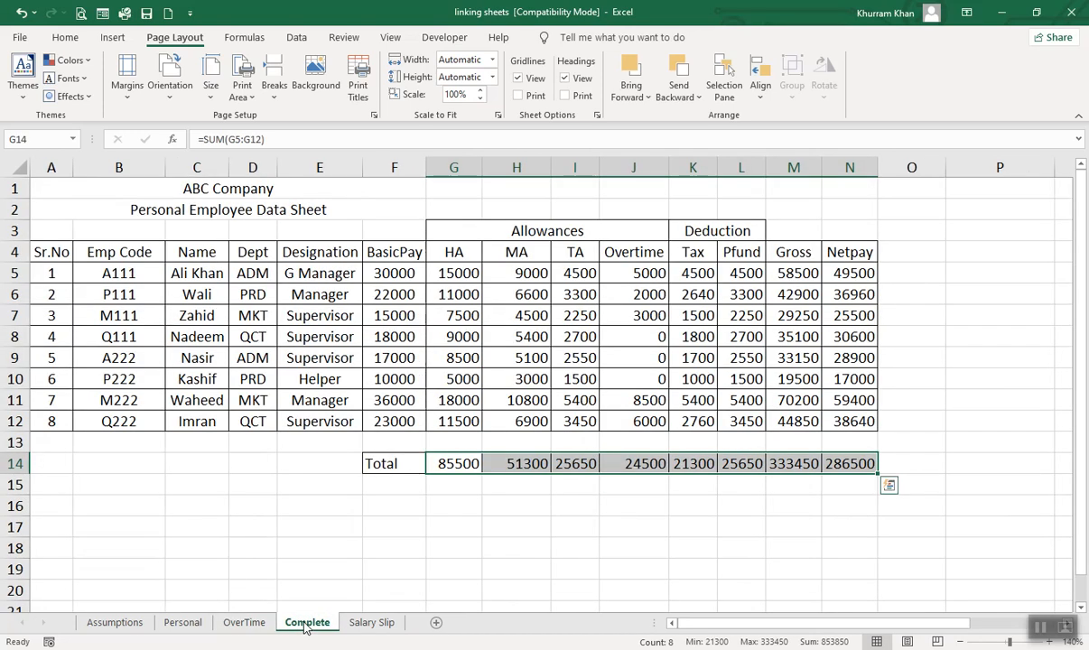
click(391, 273)
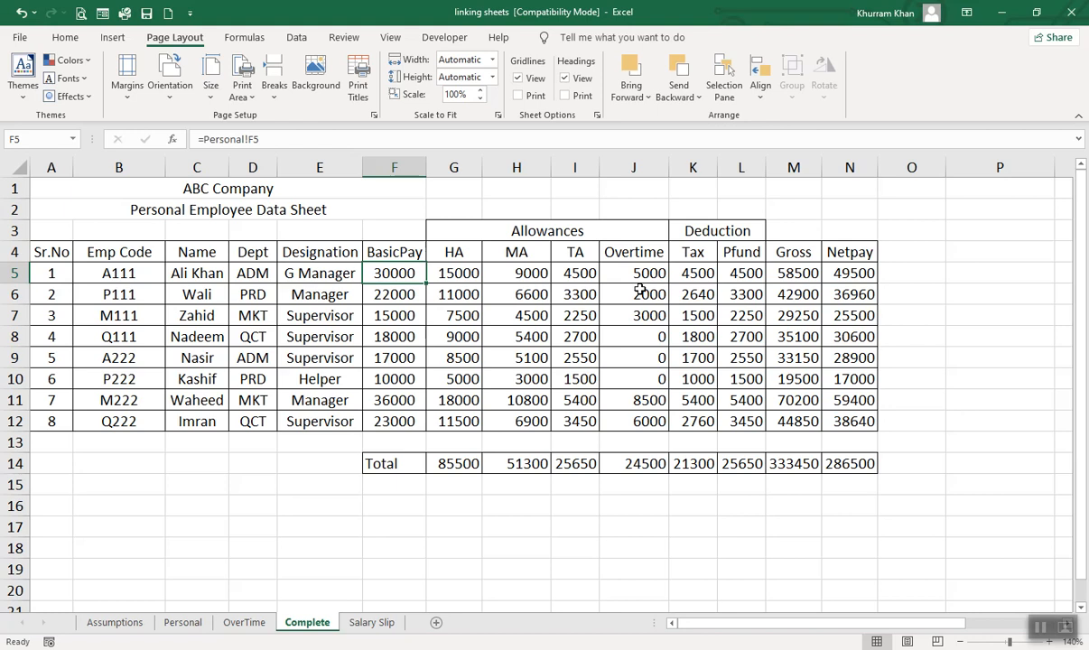